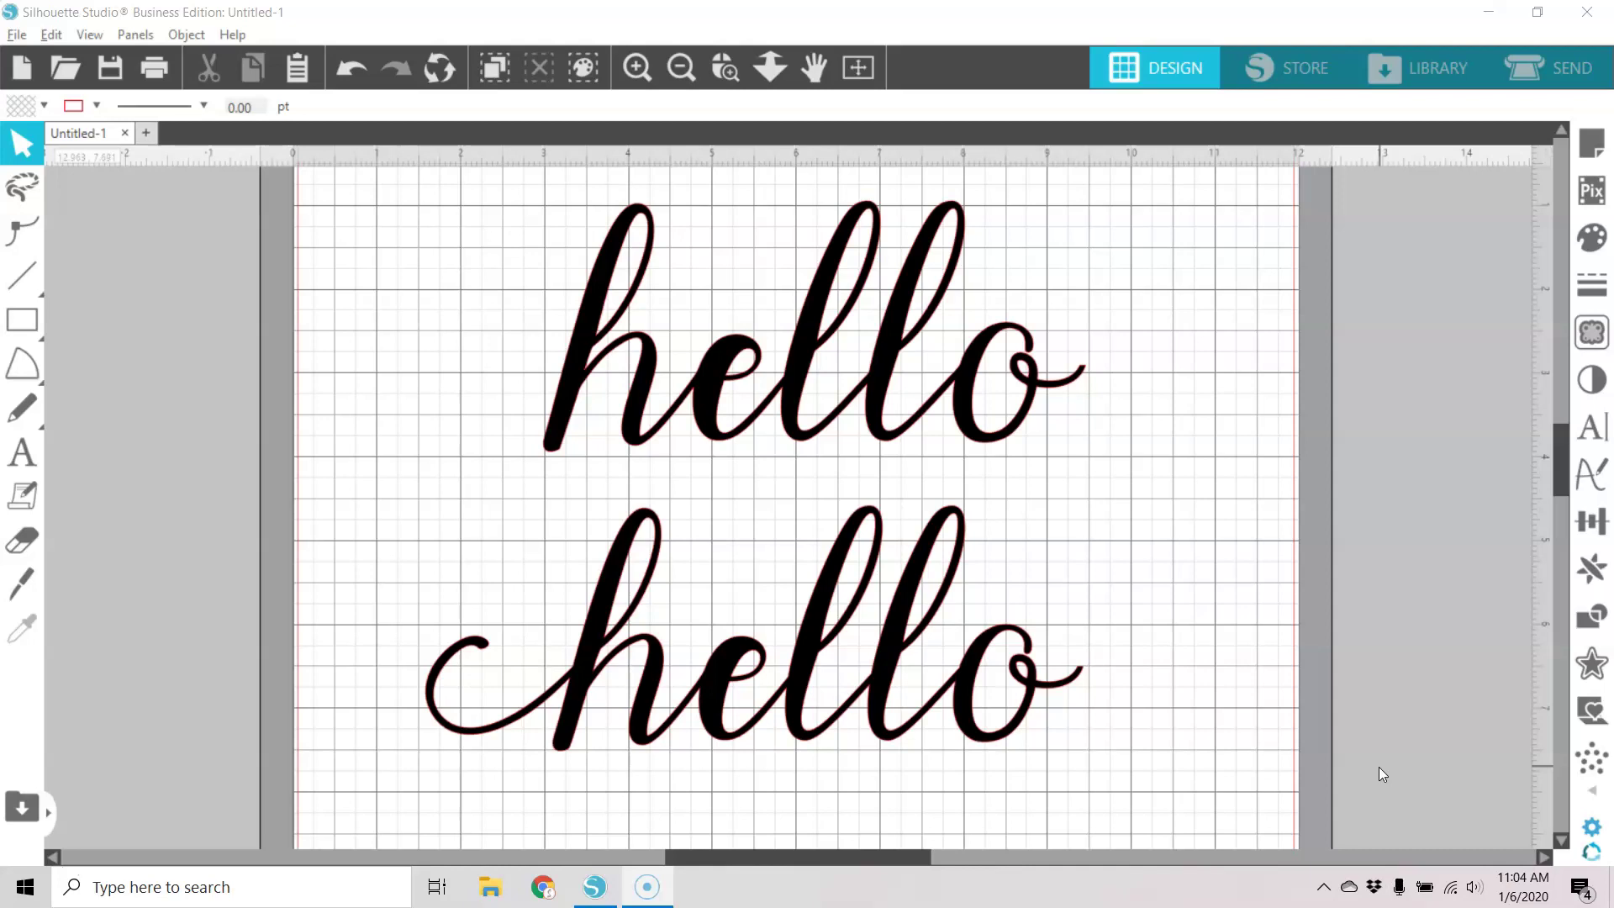
# Inspect the font's available glyphs in the text style settings
pyautogui.click(1486, 528)
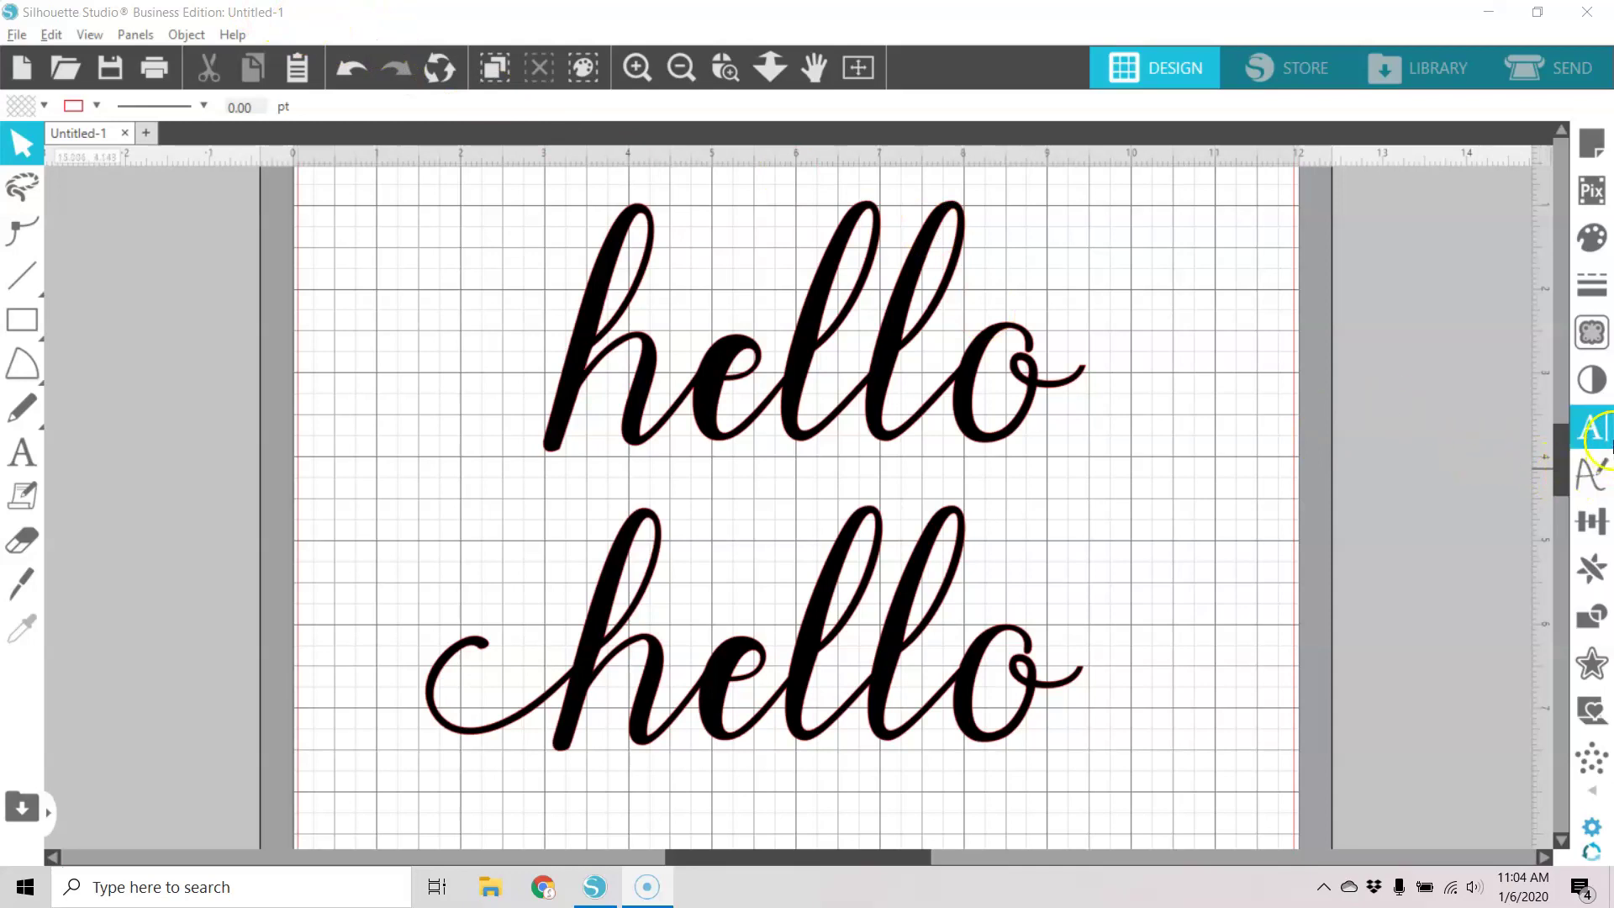
pyautogui.click(1596, 429)
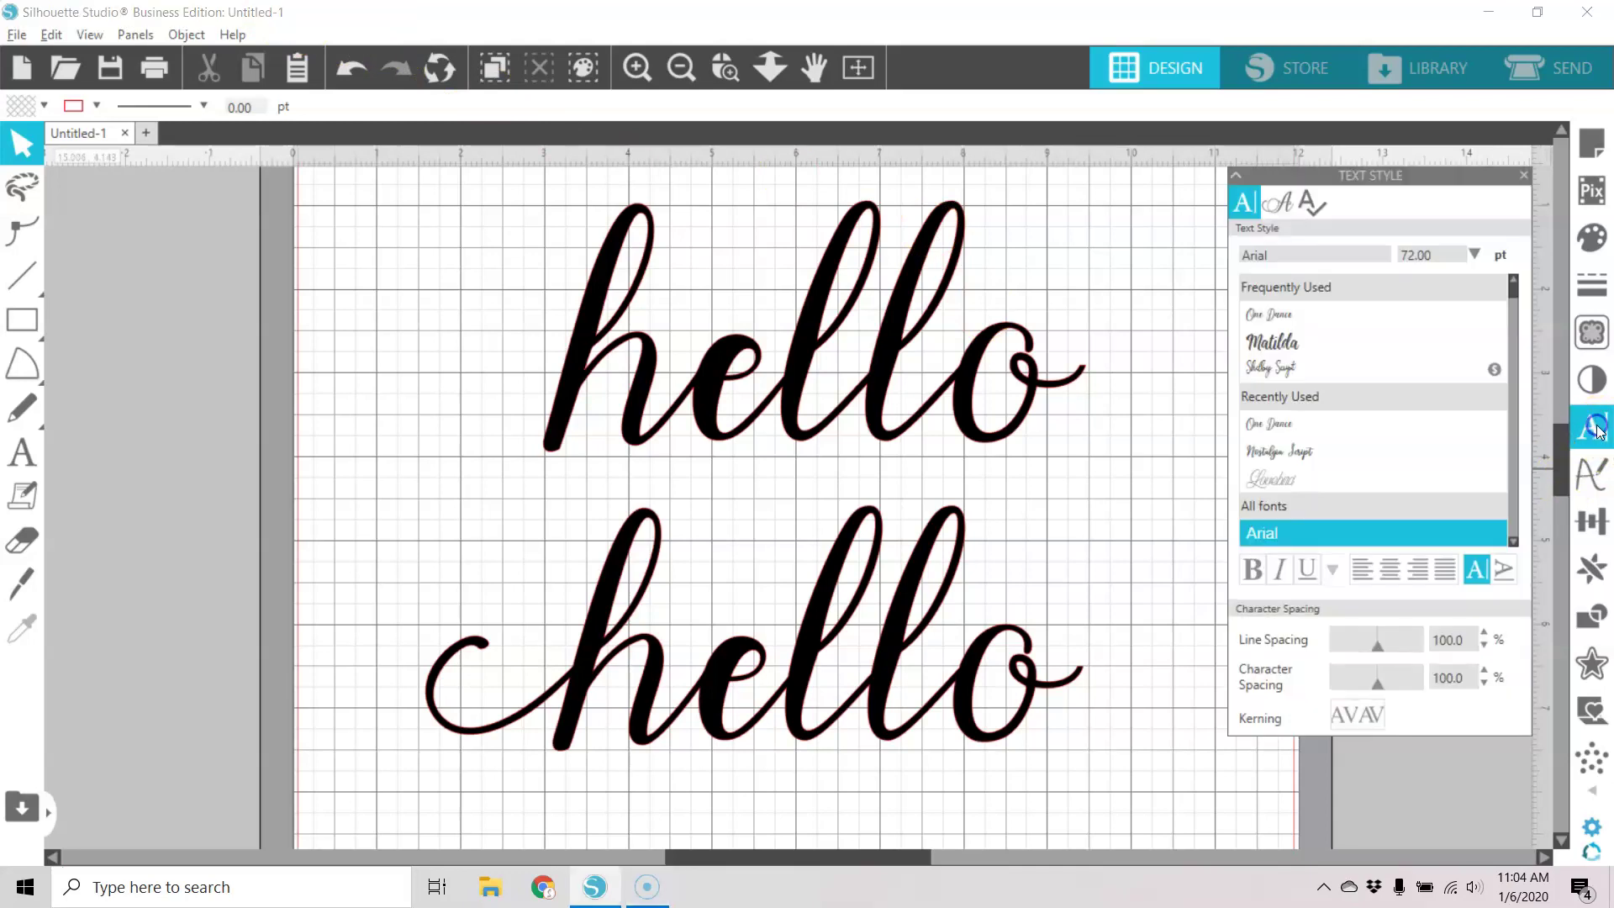
pyautogui.click(1287, 205)
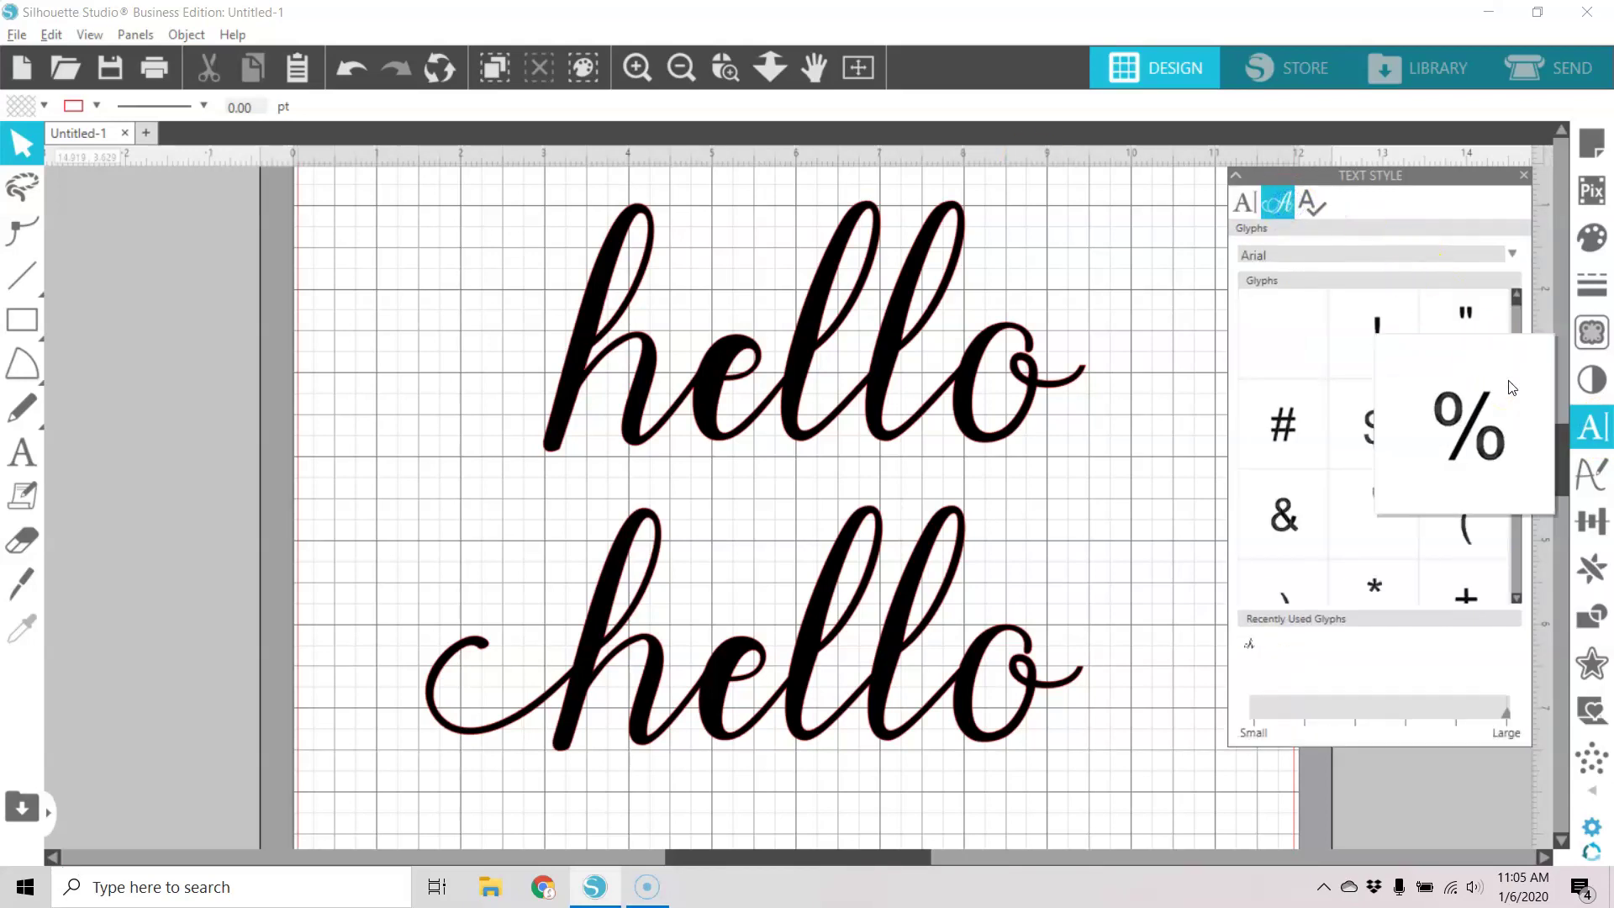
pyautogui.click(1521, 176)
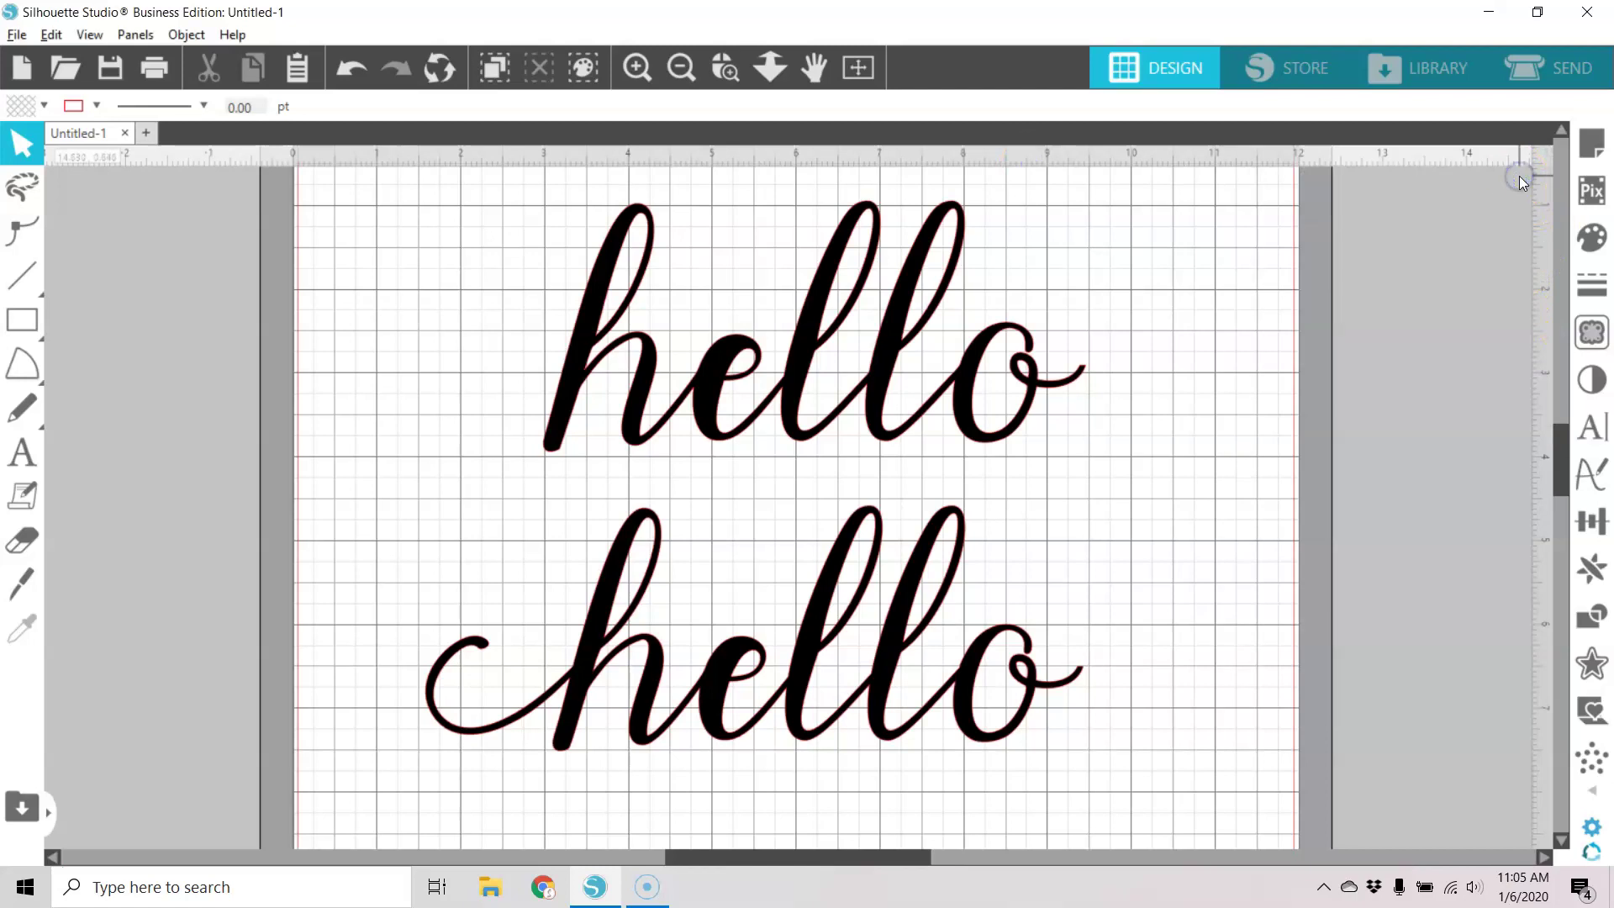
pyautogui.click(1279, 410)
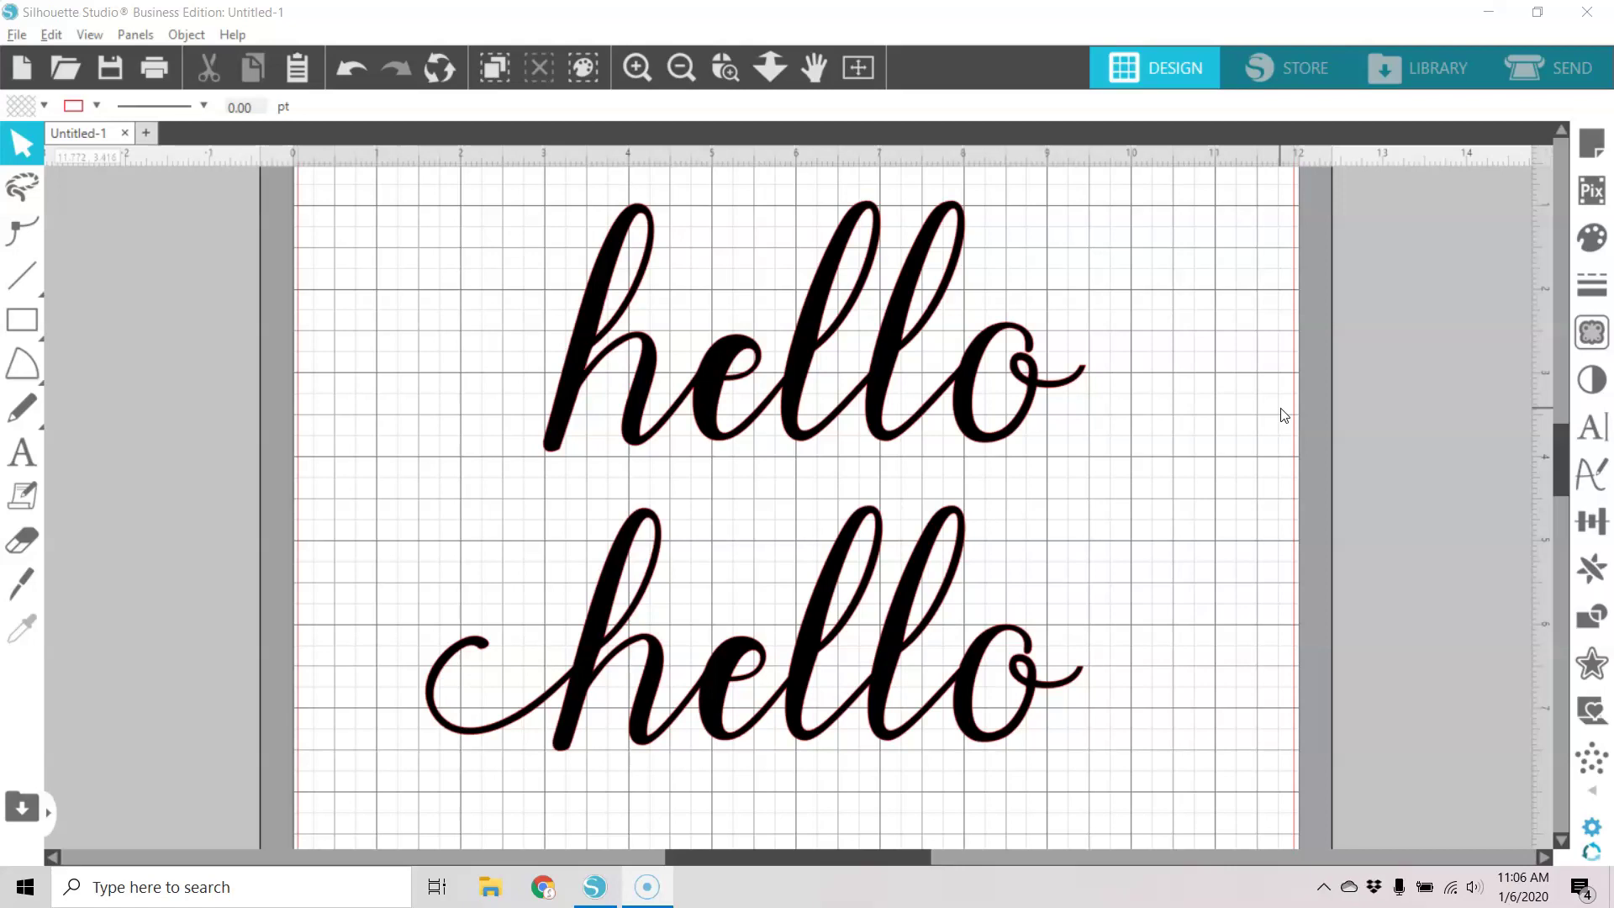
# Switch Silhouette Studio to the Standard Edition view from the Help menu
pyautogui.click(225, 37)
pyautogui.moveTo(316, 204)
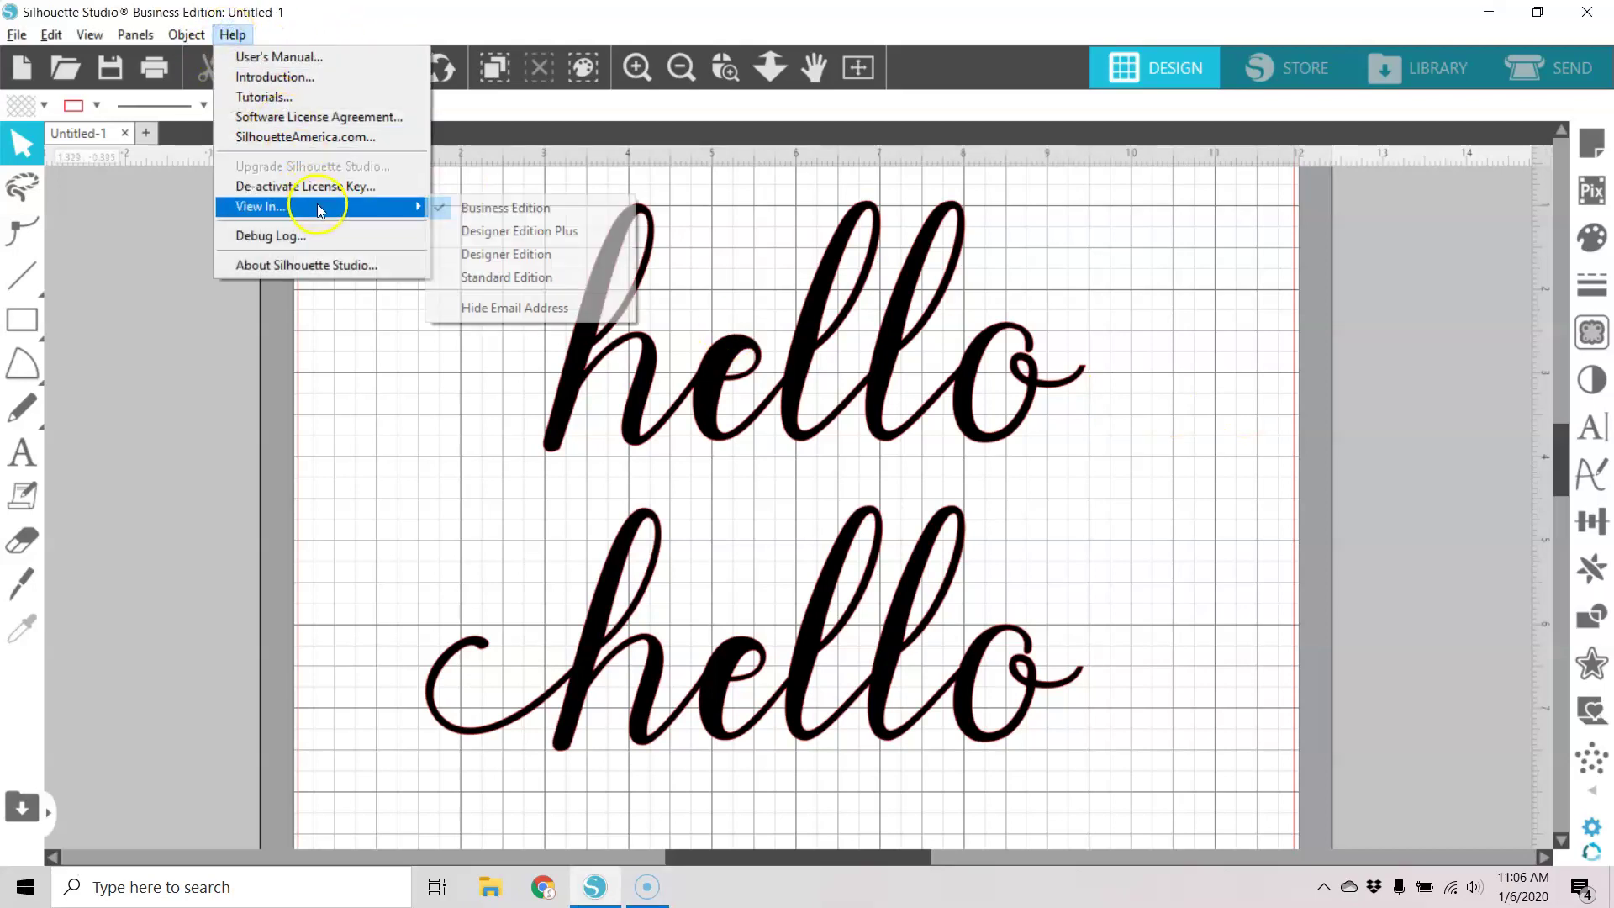
pyautogui.click(532, 277)
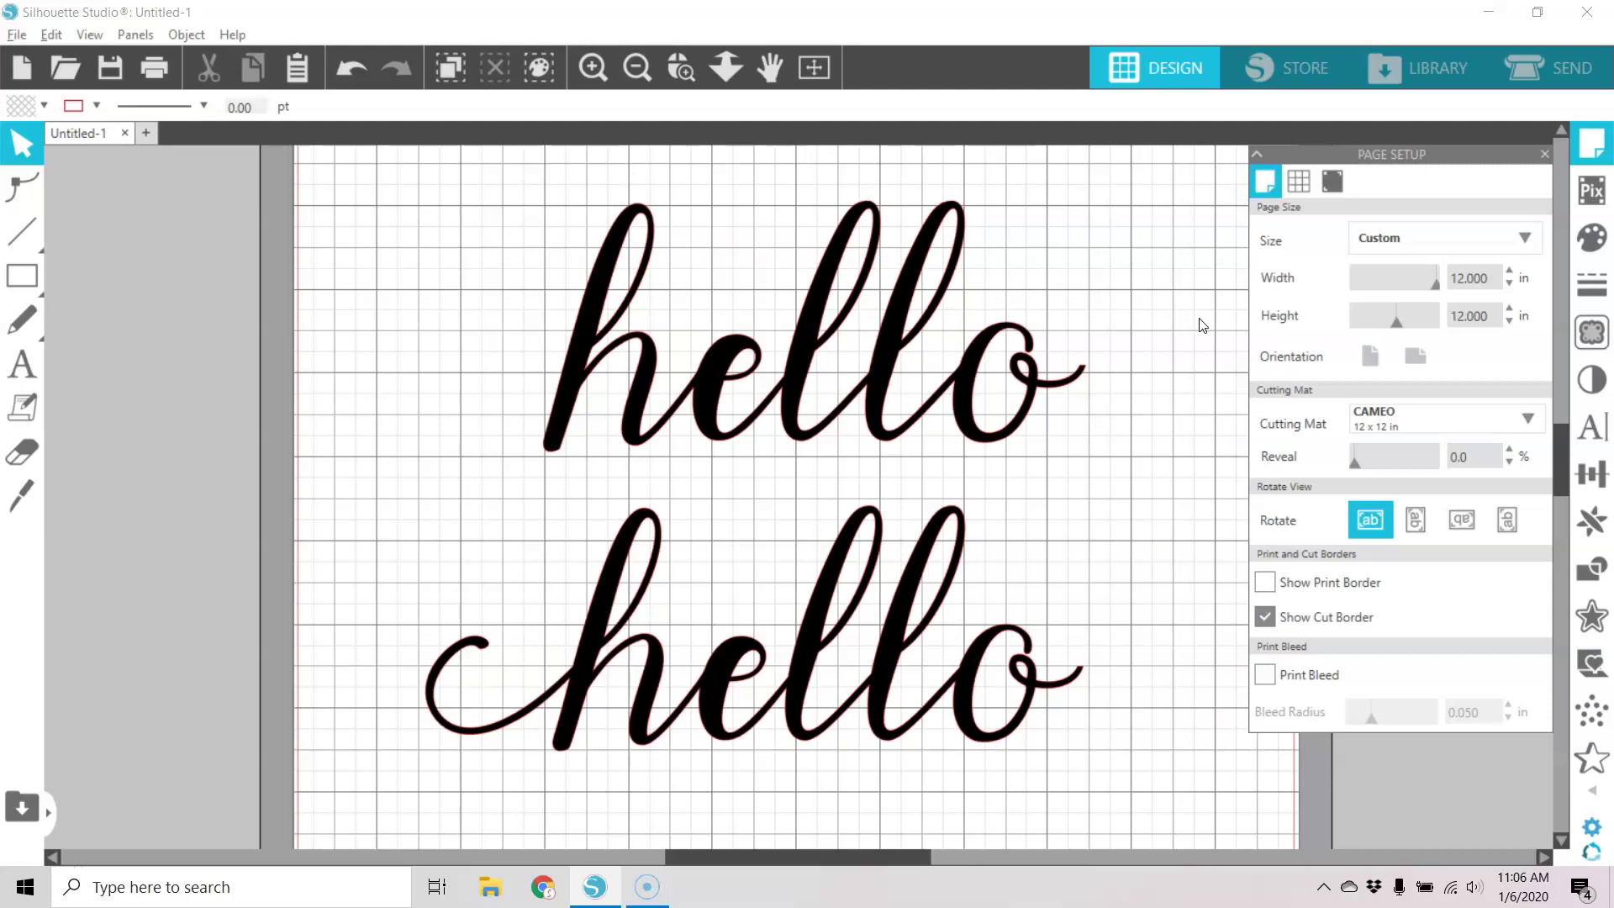
# Turn off Show Grid in Page Setup's Grid options
pyautogui.click(1299, 180)
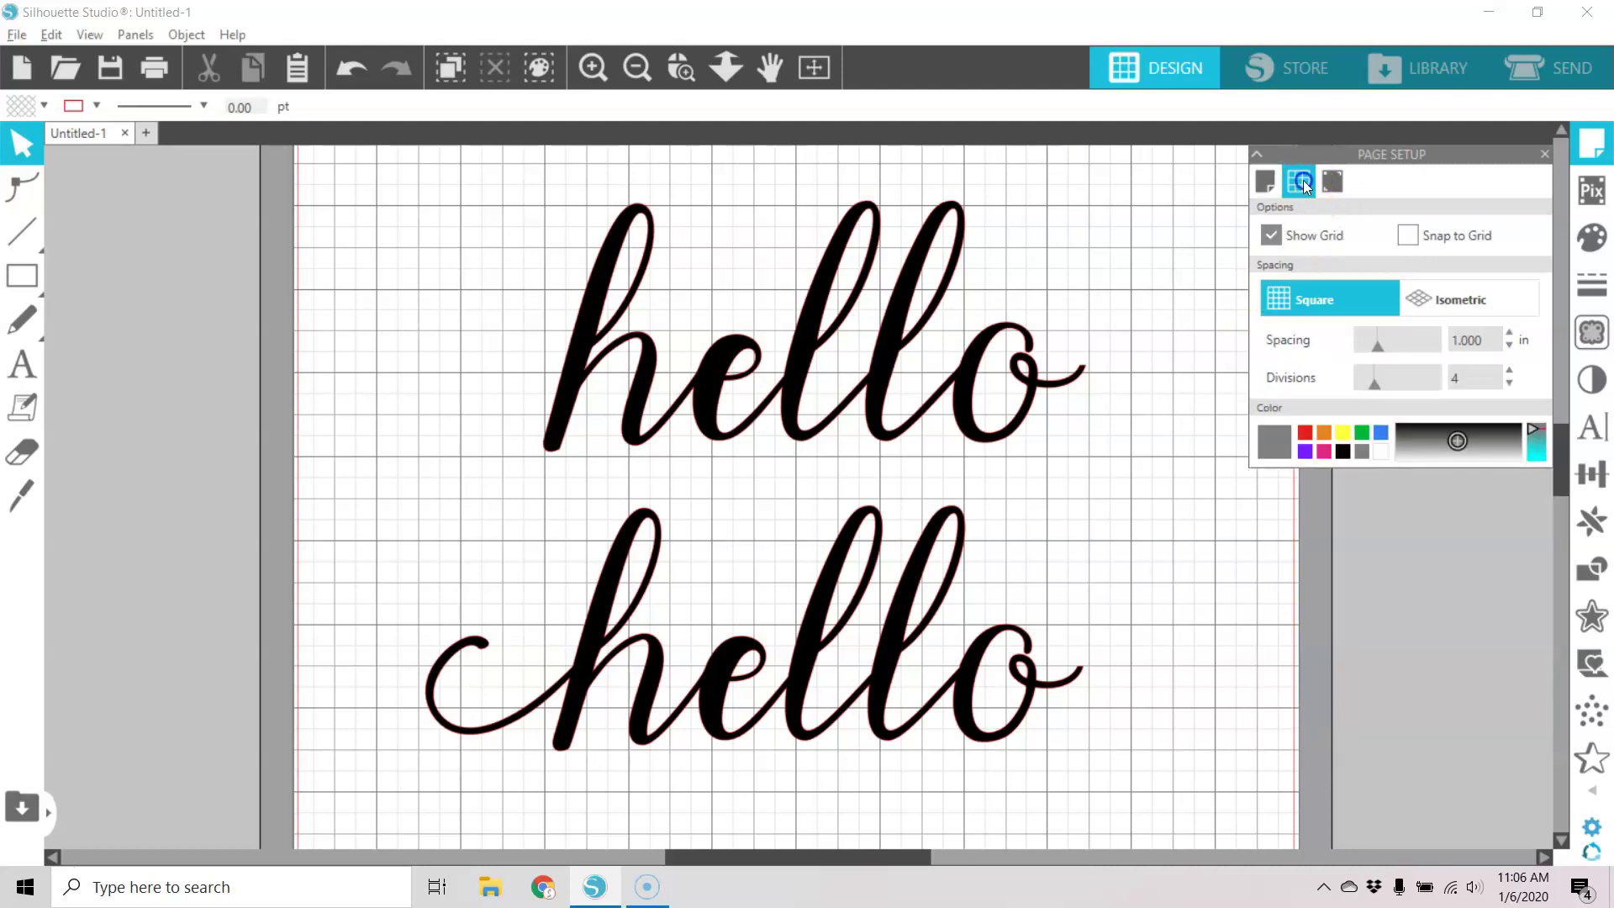
pyautogui.click(1271, 235)
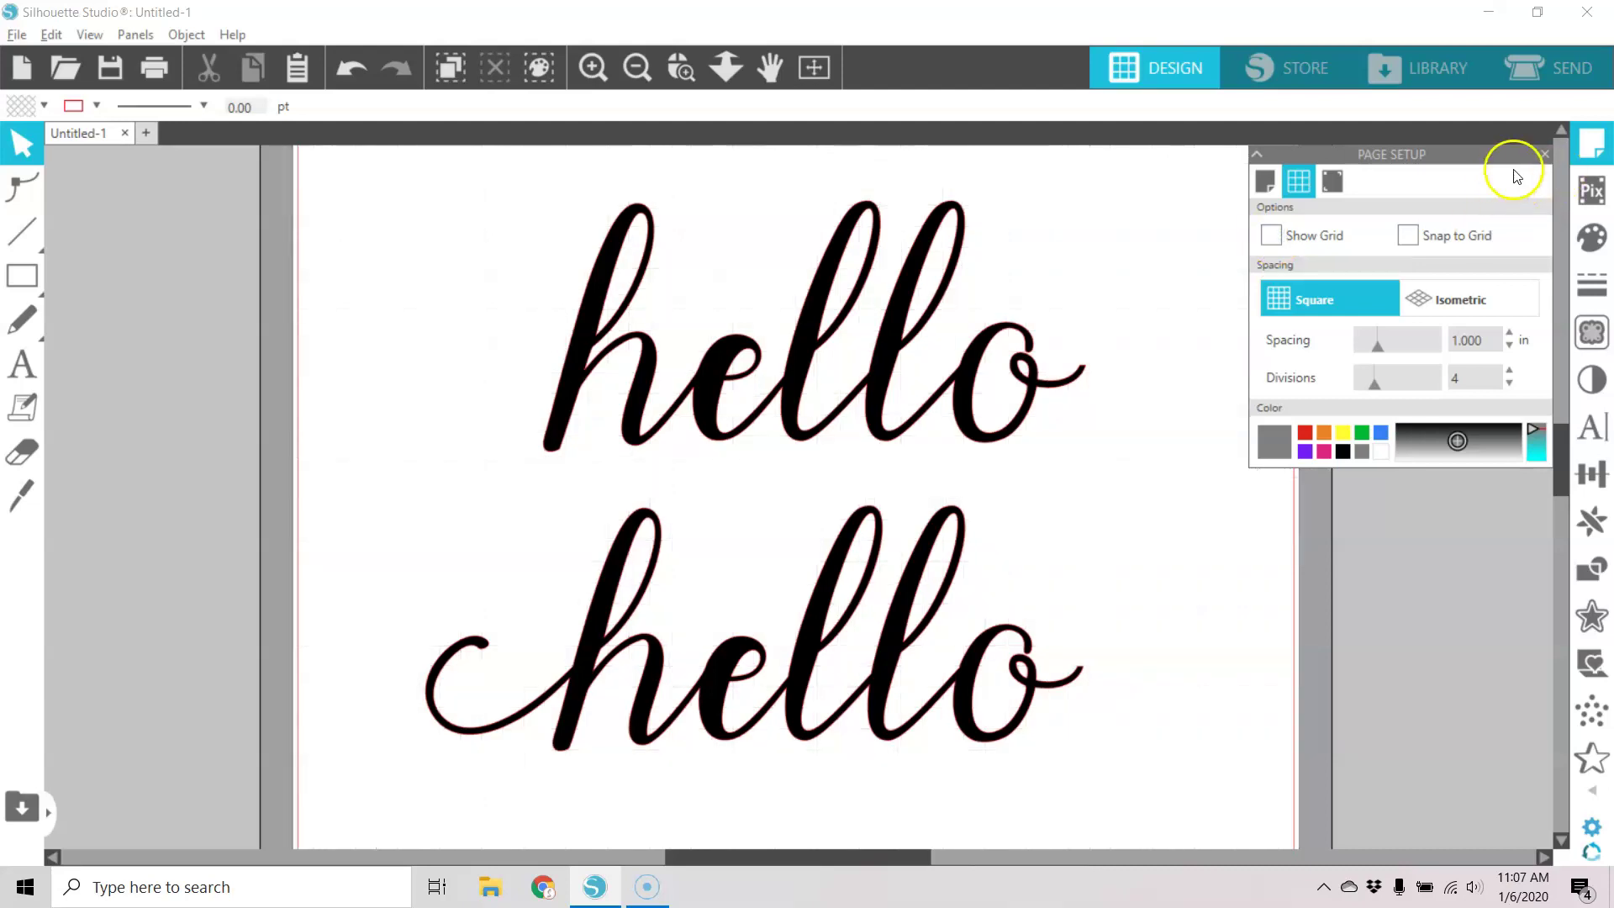
pyautogui.click(1544, 155)
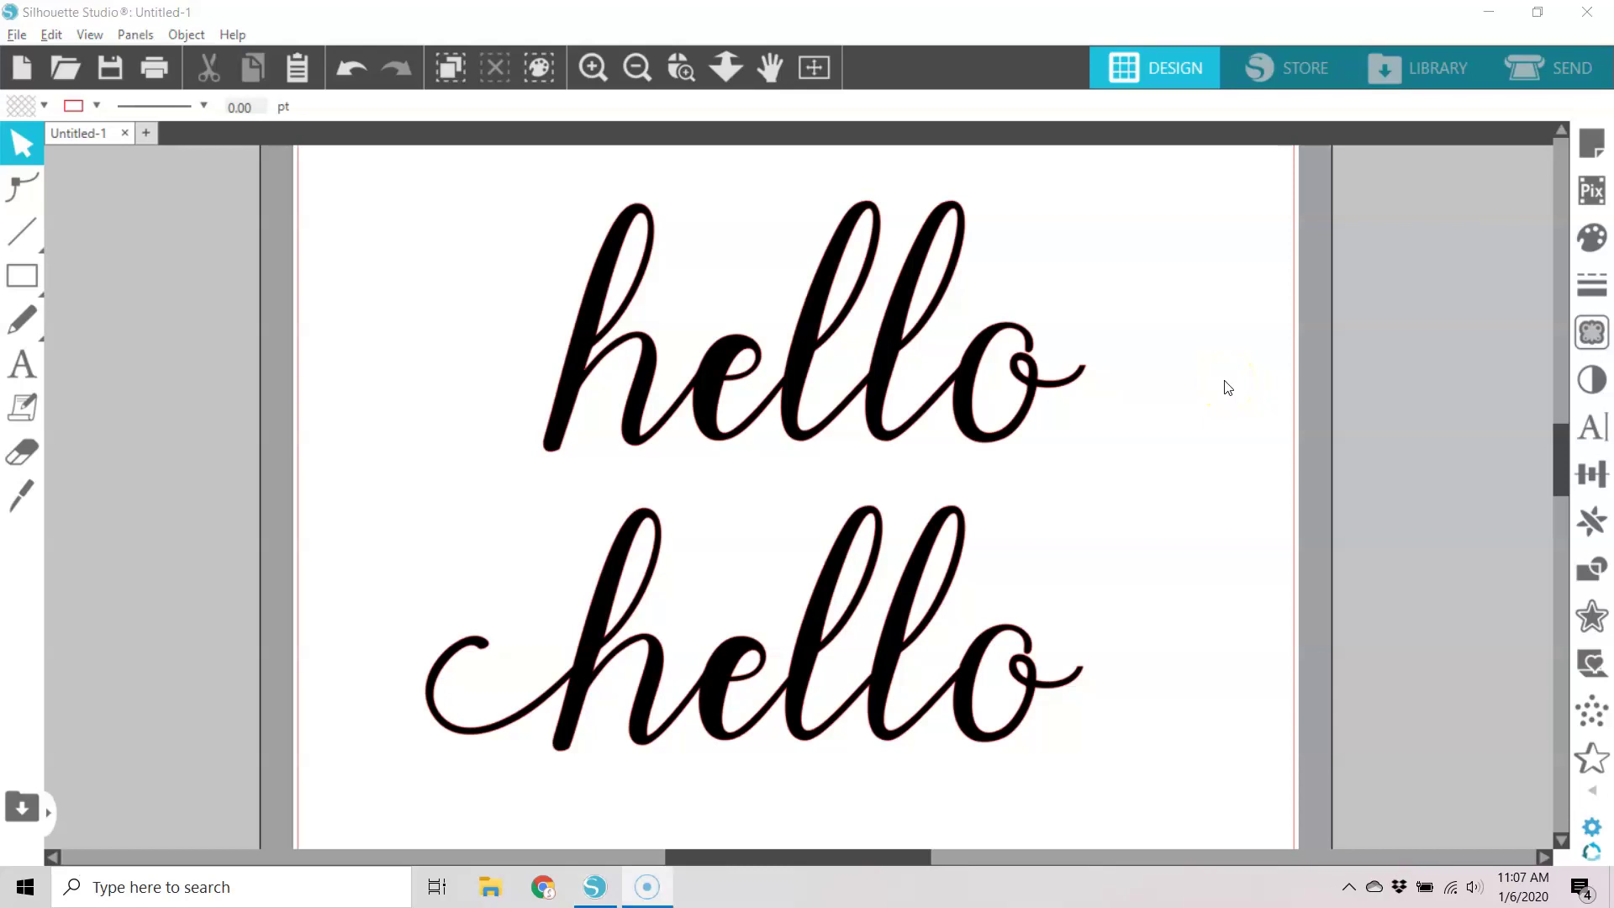
# Move both black script 'hello' words off the page to the left
pyautogui.moveTo(972, 432); pyautogui.dragTo(145, 467)
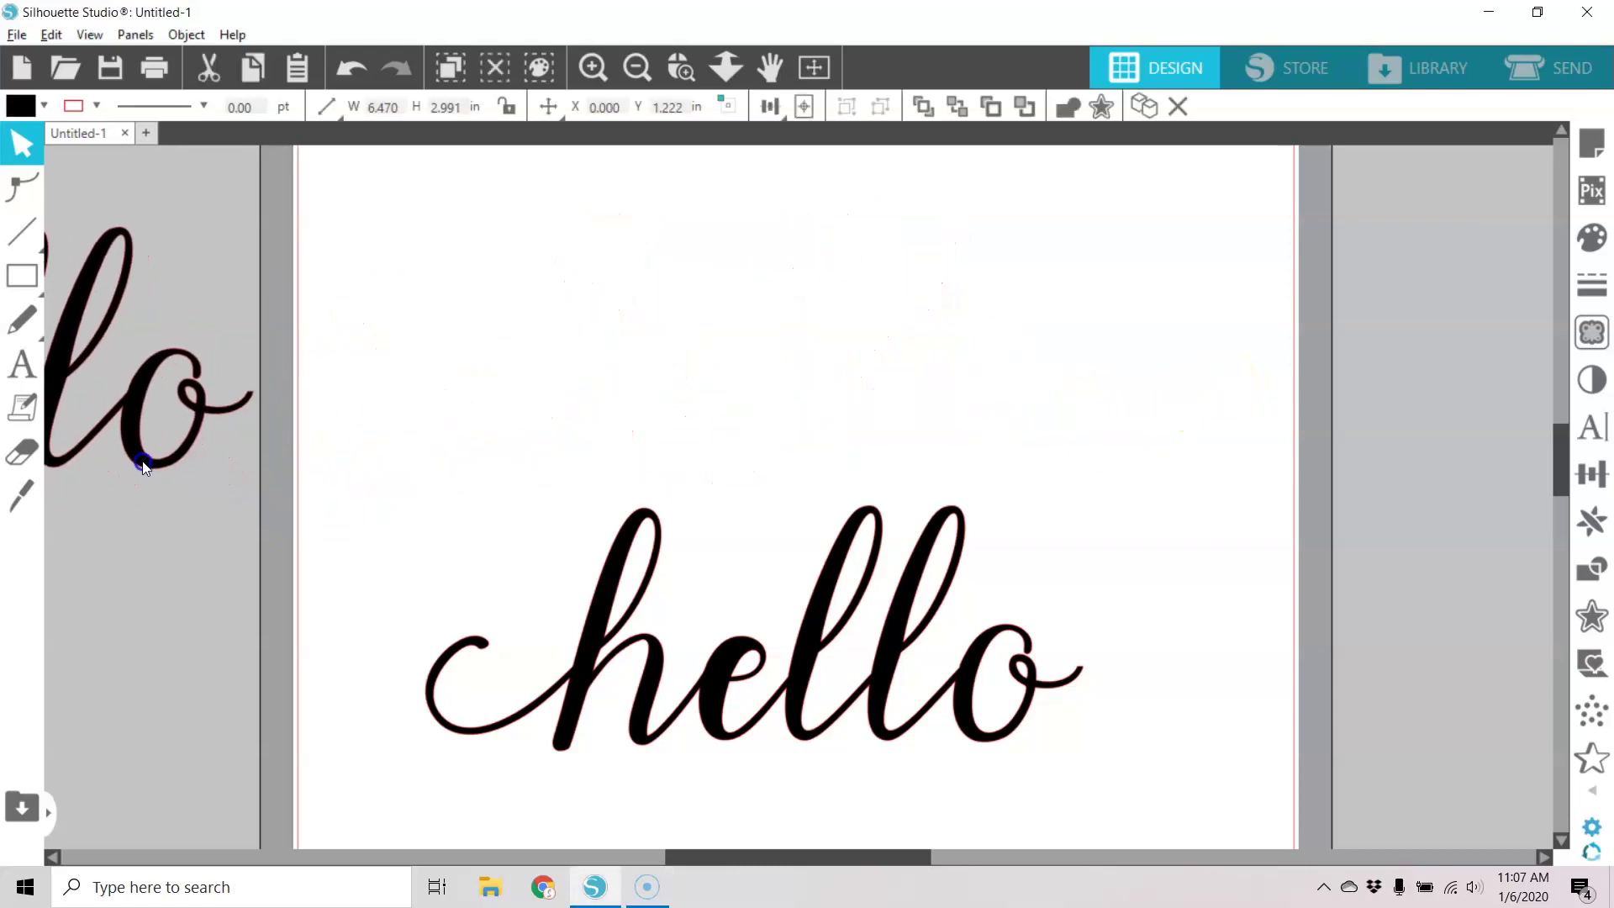
pyautogui.moveTo(709, 731); pyautogui.dragTo(170, 598)
pyautogui.click(172, 603)
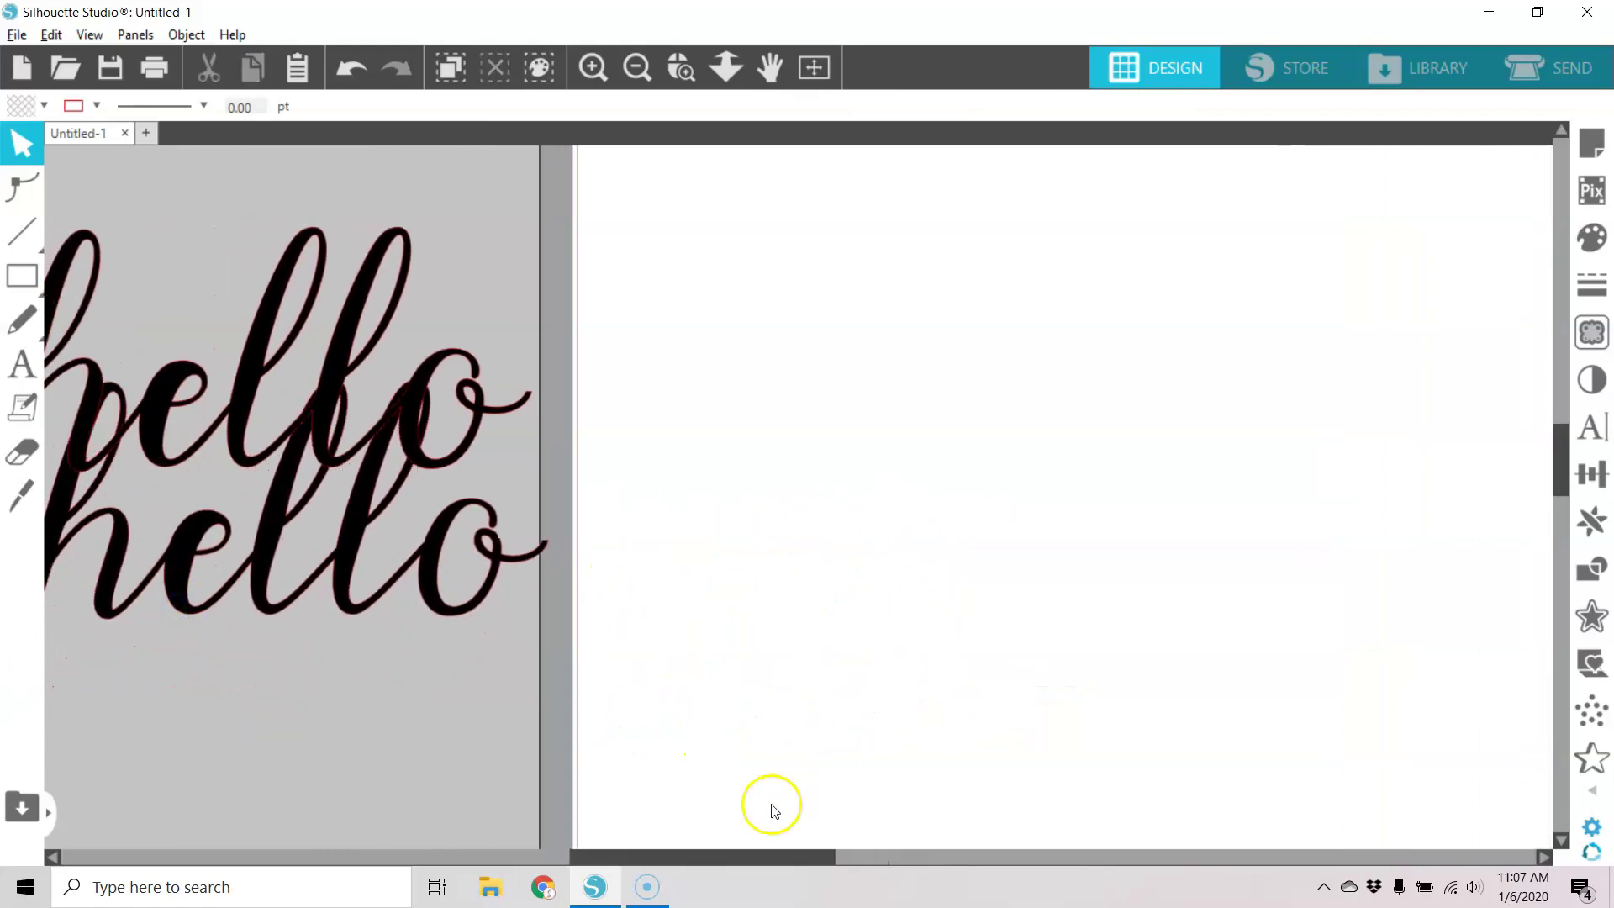
pyautogui.moveTo(739, 857); pyautogui.dragTo(828, 857)
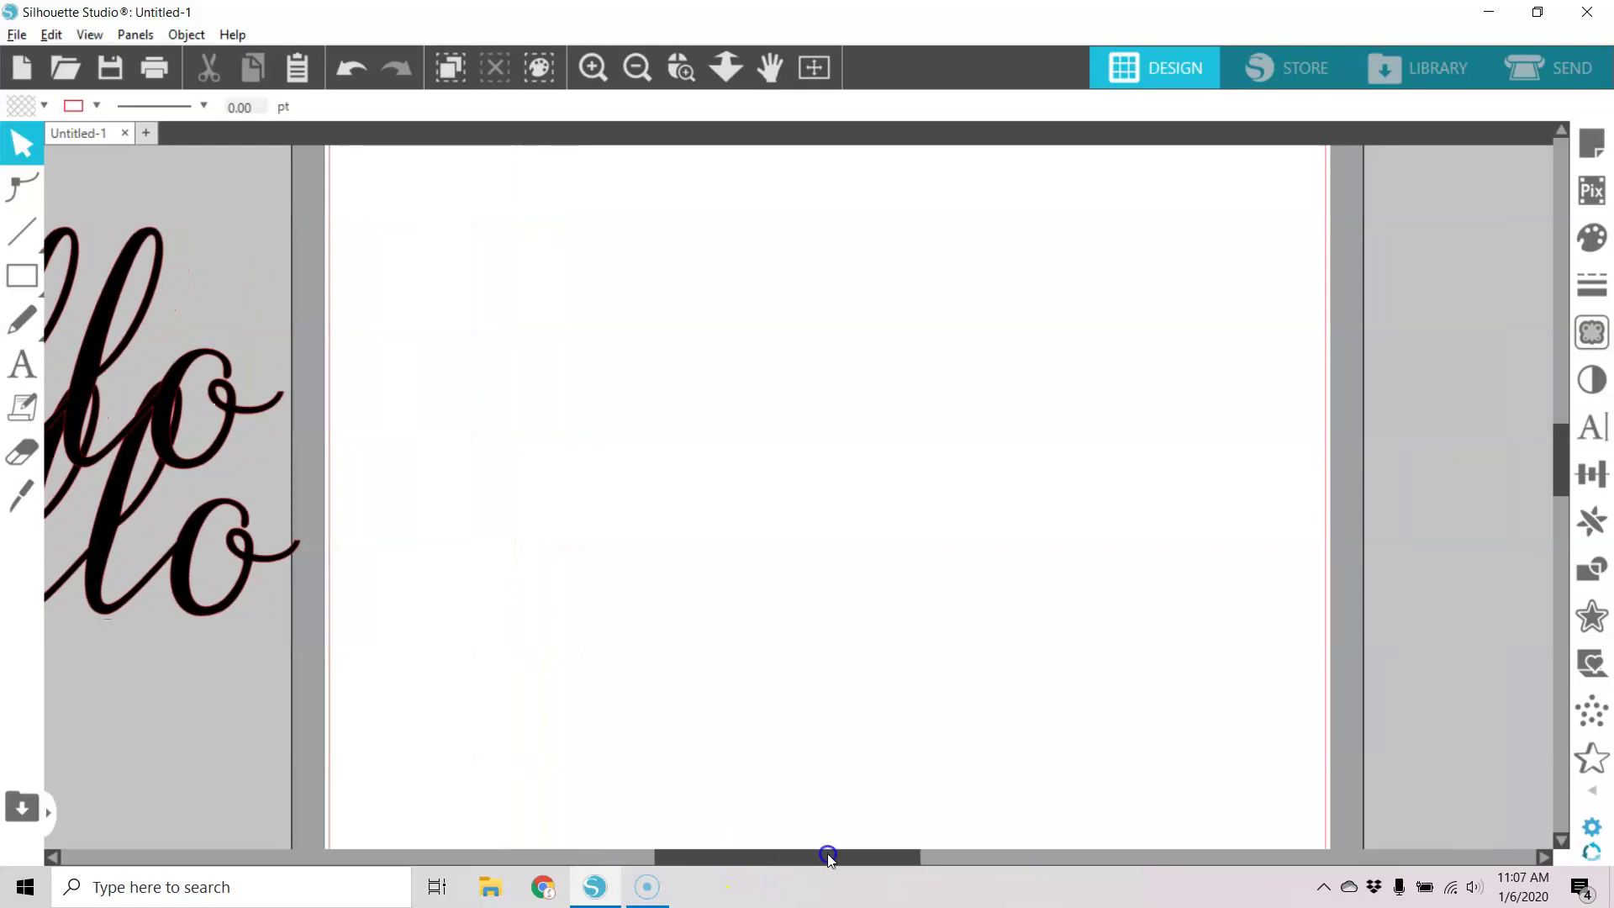
# Add a new Arial 'hello' text on the page and select it
pyautogui.click(20, 370)
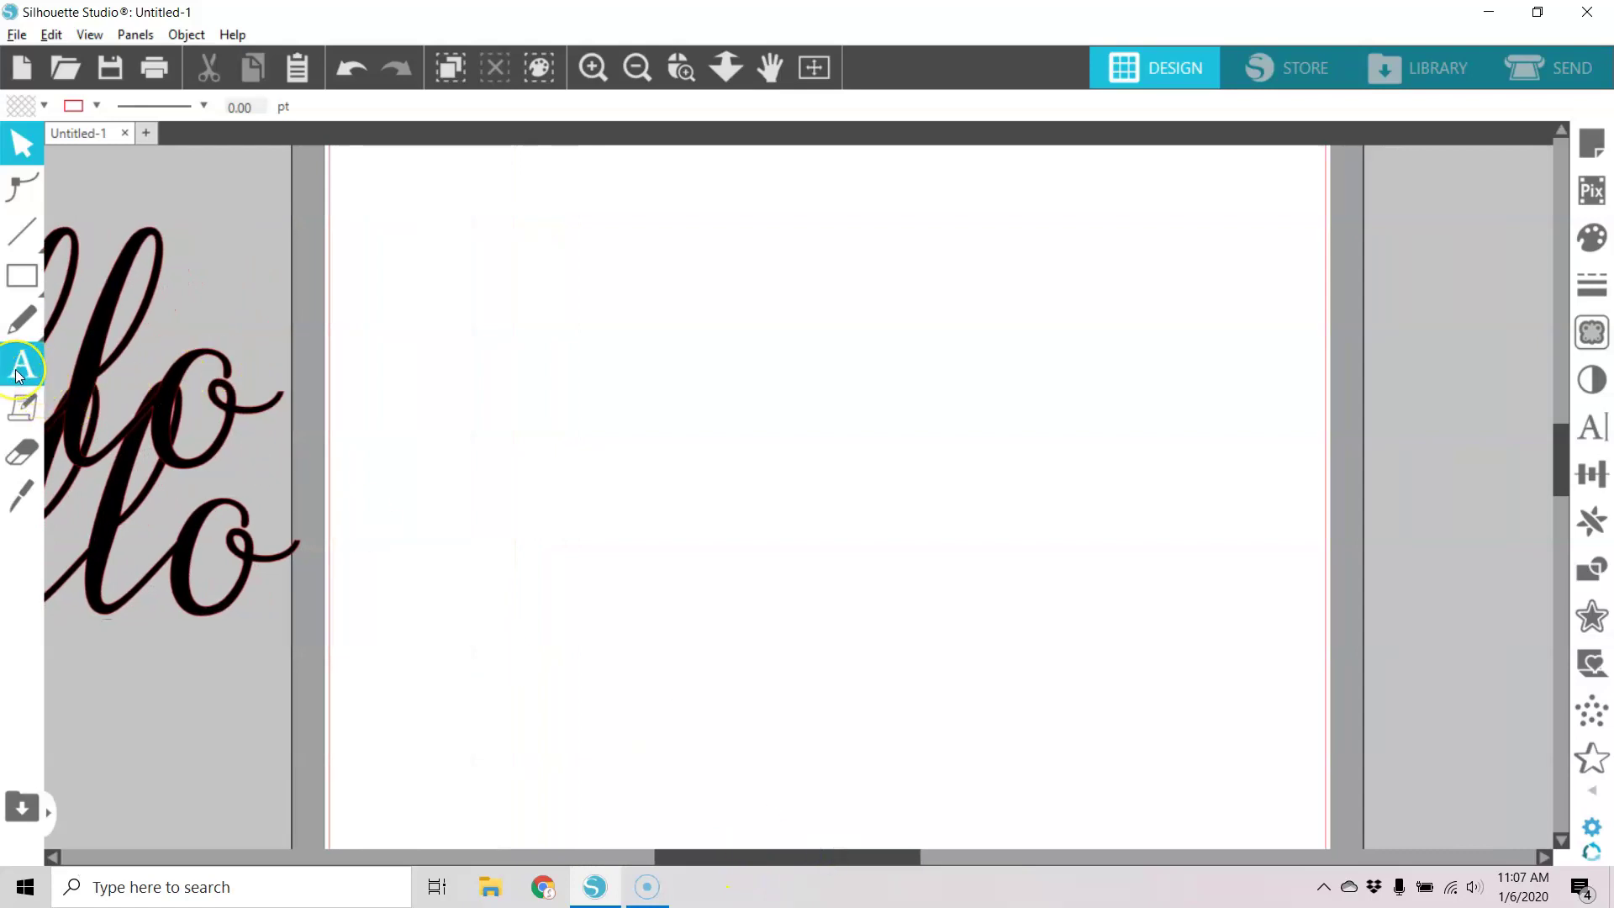
pyautogui.click(20, 370)
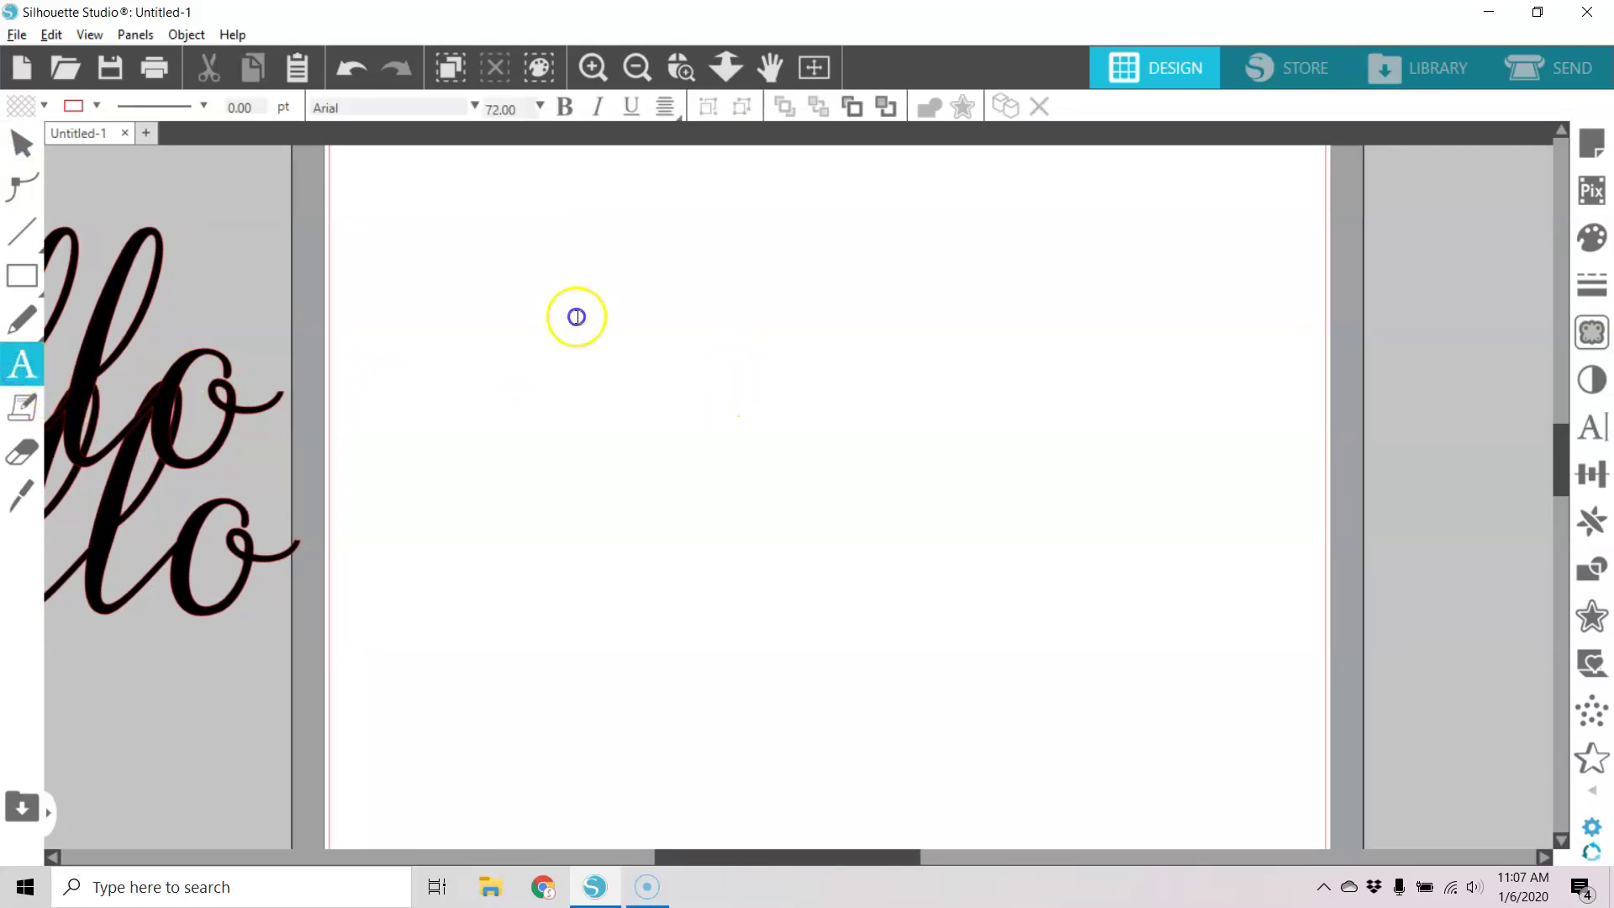
pyautogui.click(757, 471)
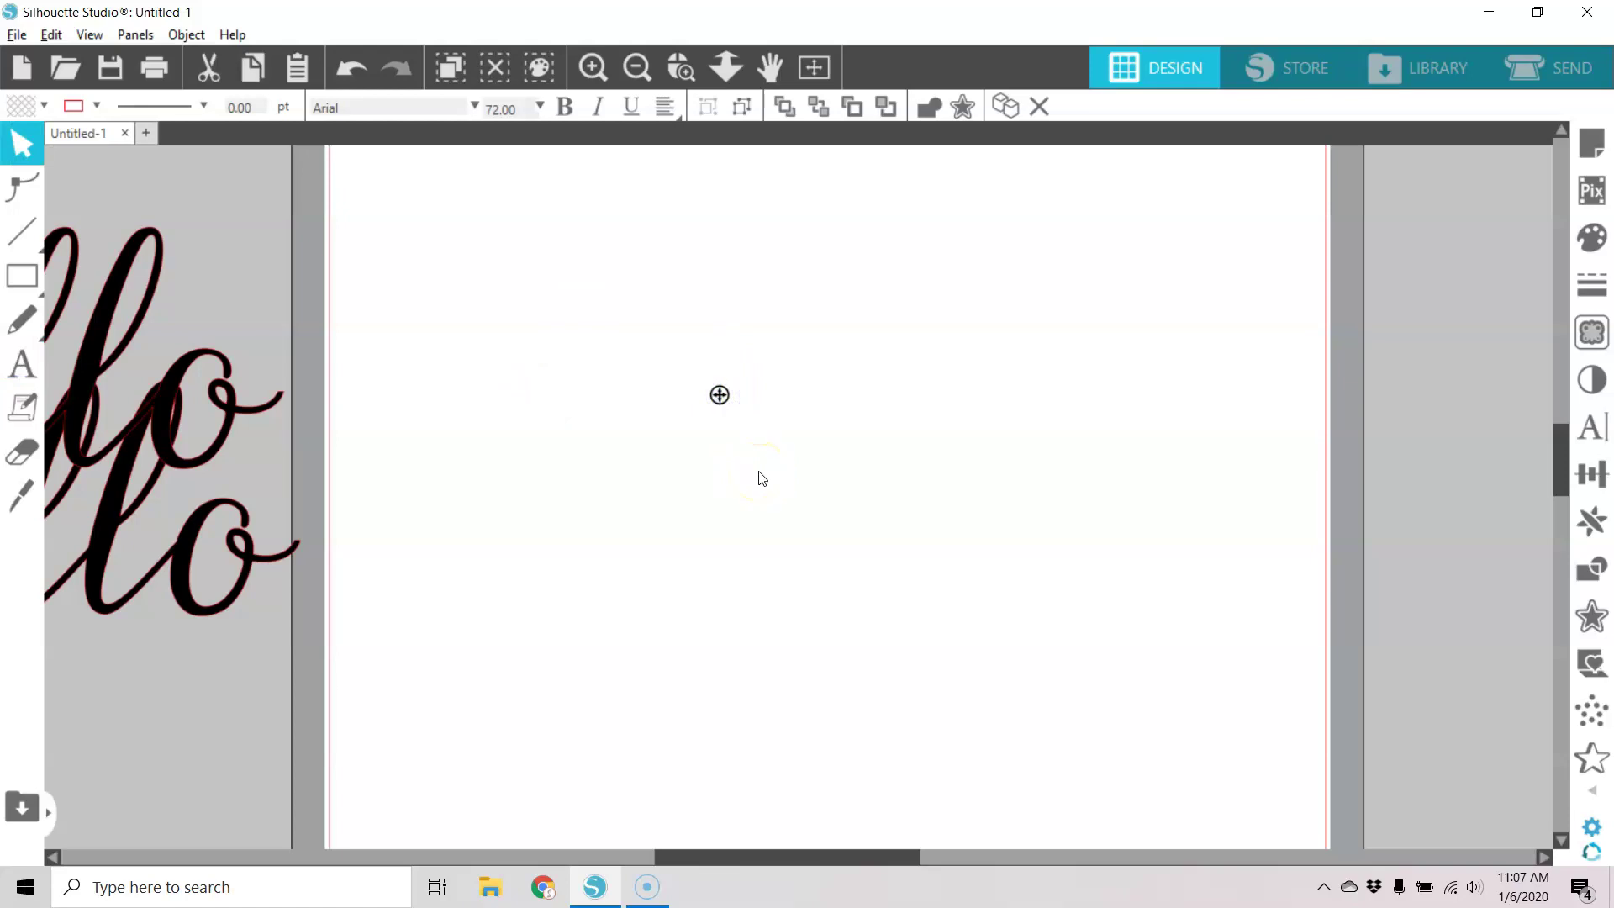
pyautogui.write('he')
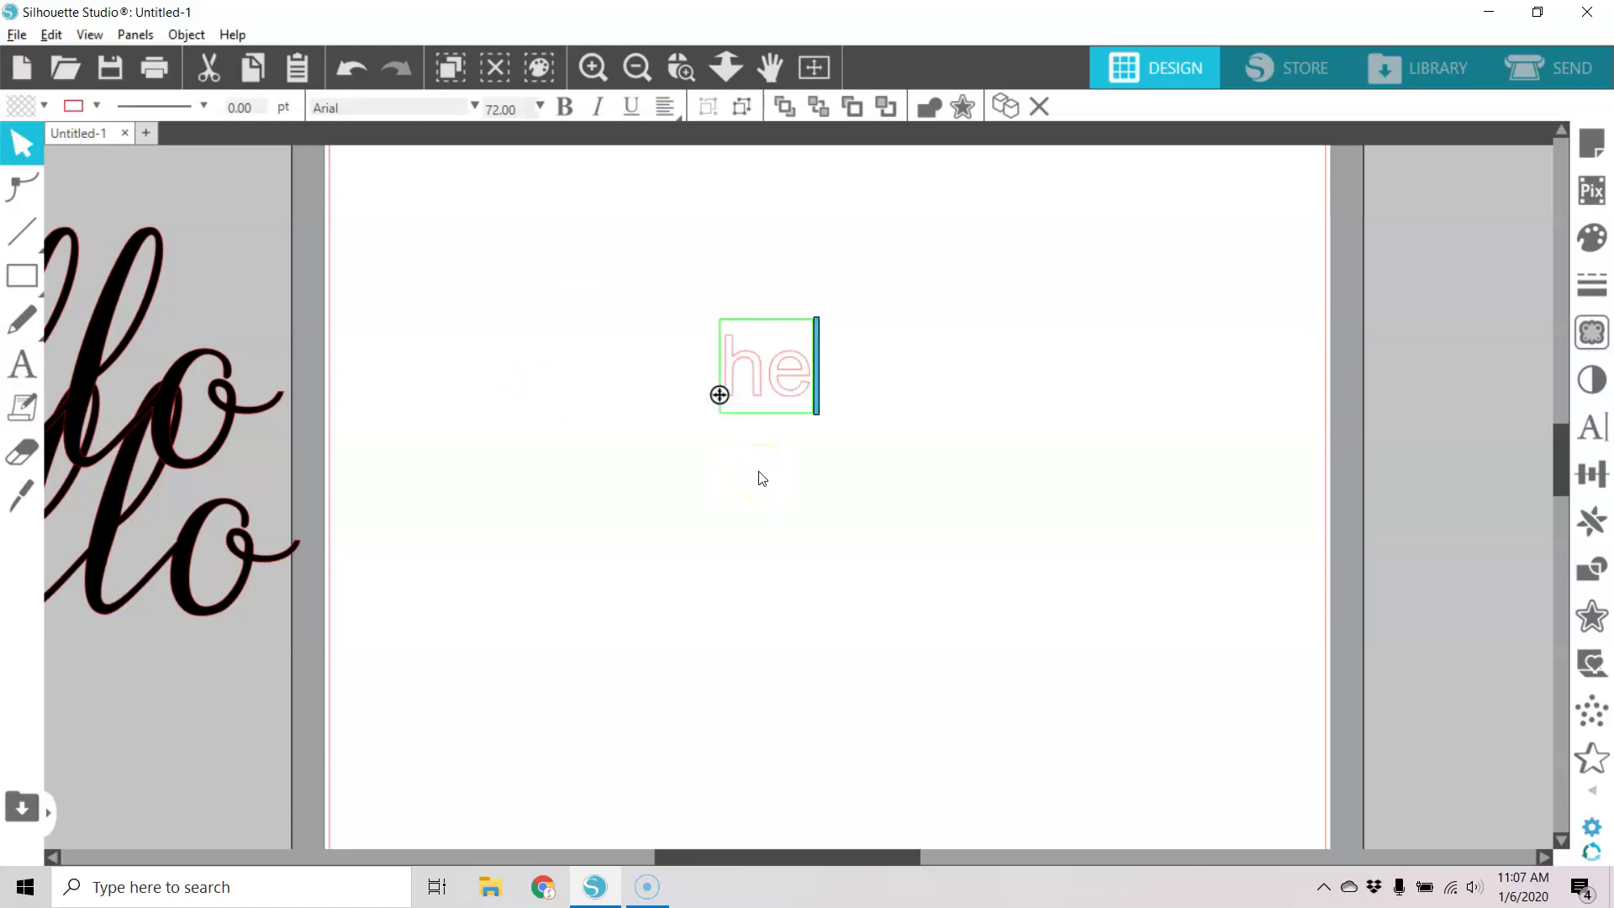
pyautogui.write('llo')
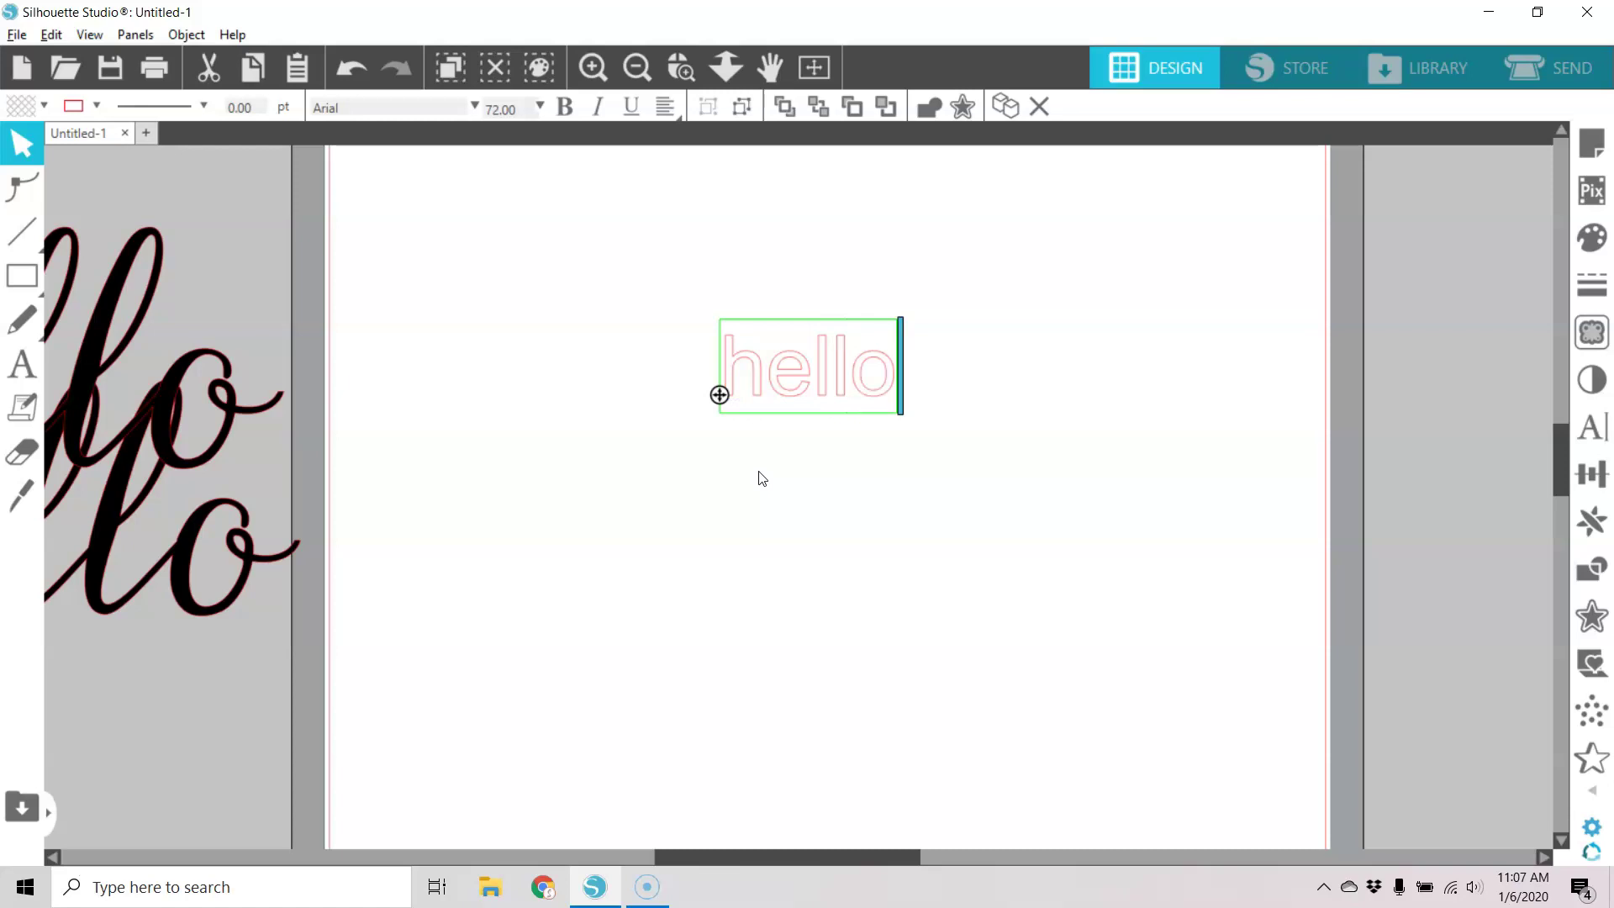
pyautogui.click(762, 477)
pyautogui.moveTo(709, 292); pyautogui.dragTo(1013, 546)
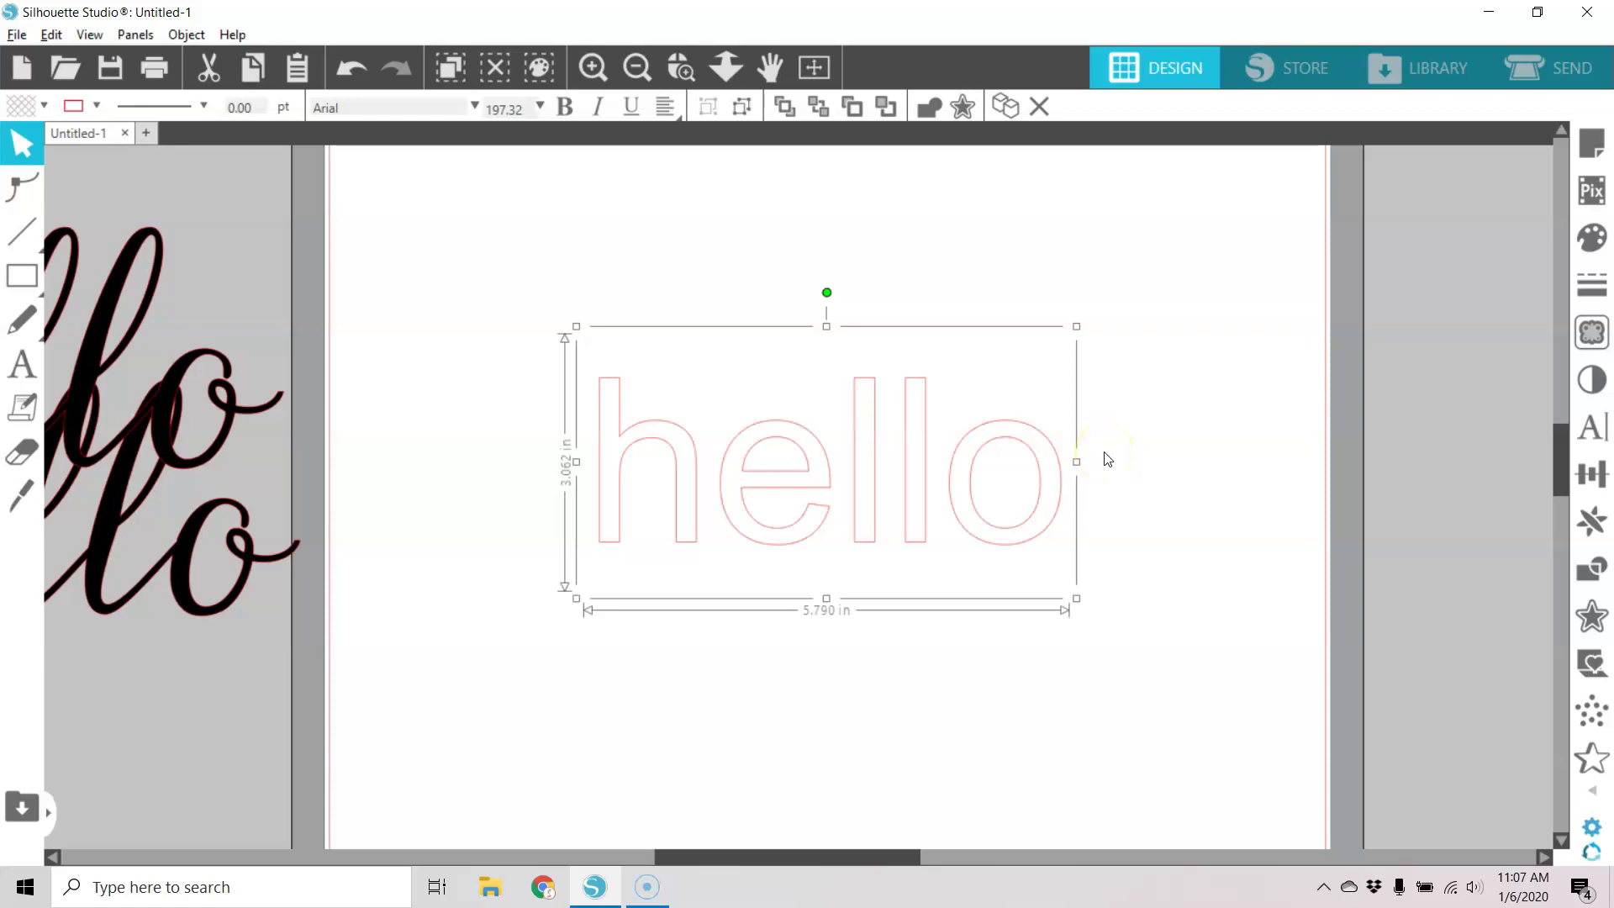
# Set the new hello in the One Dance script font, enlarged to about 6 in wide
pyautogui.click(374, 108)
pyautogui.write('one Dance')
pyautogui.press('Return')
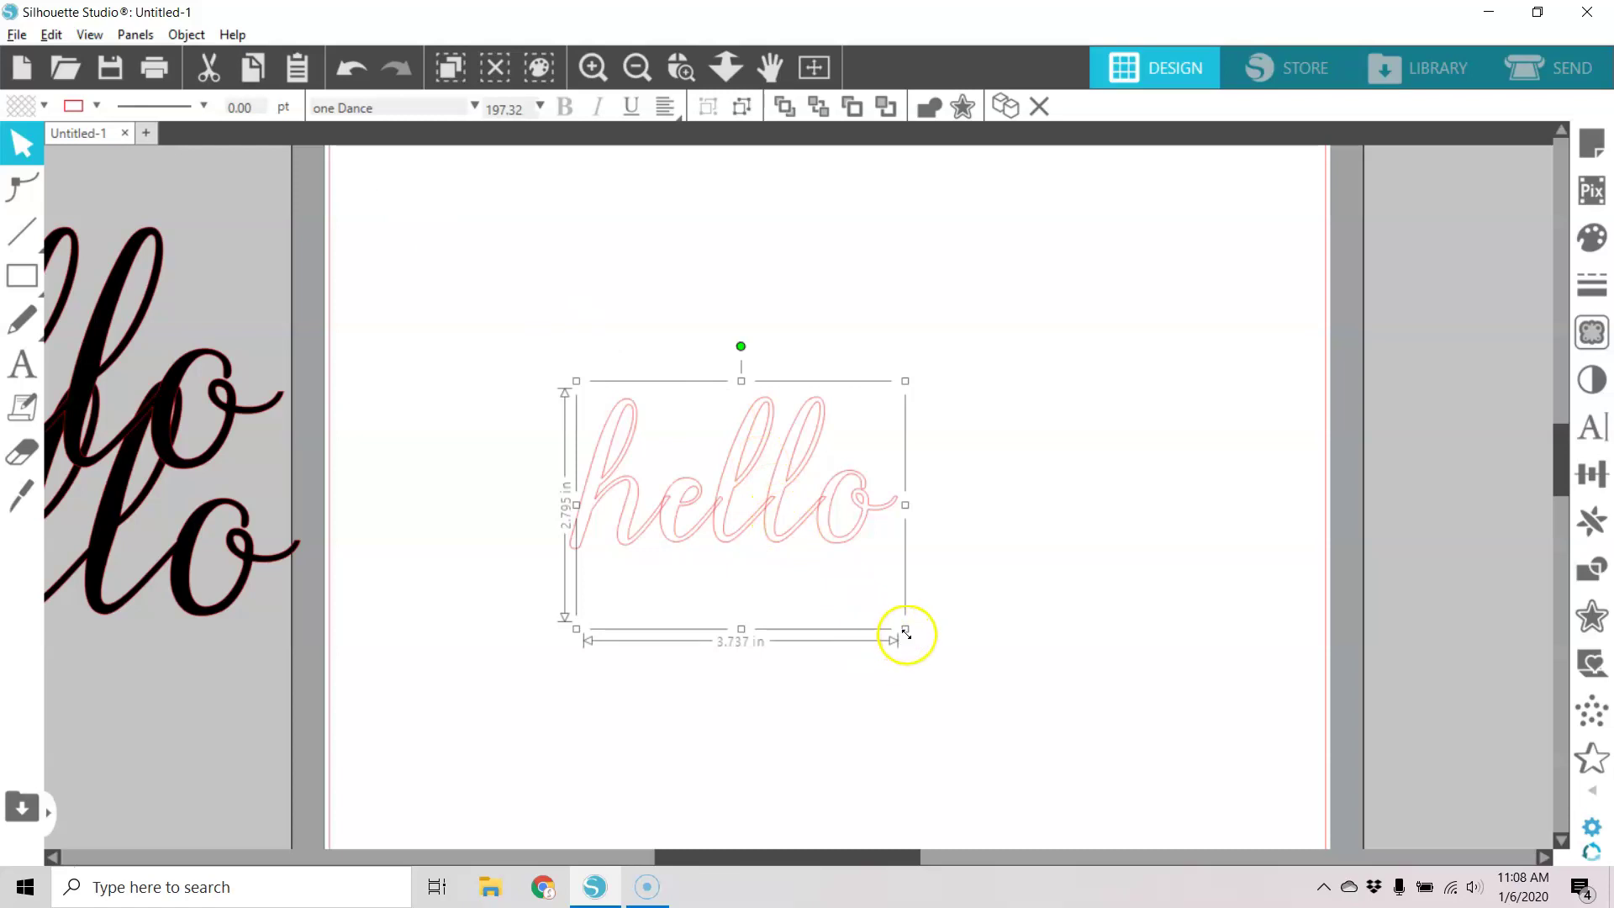
pyautogui.moveTo(908, 637); pyautogui.dragTo(1092, 769)
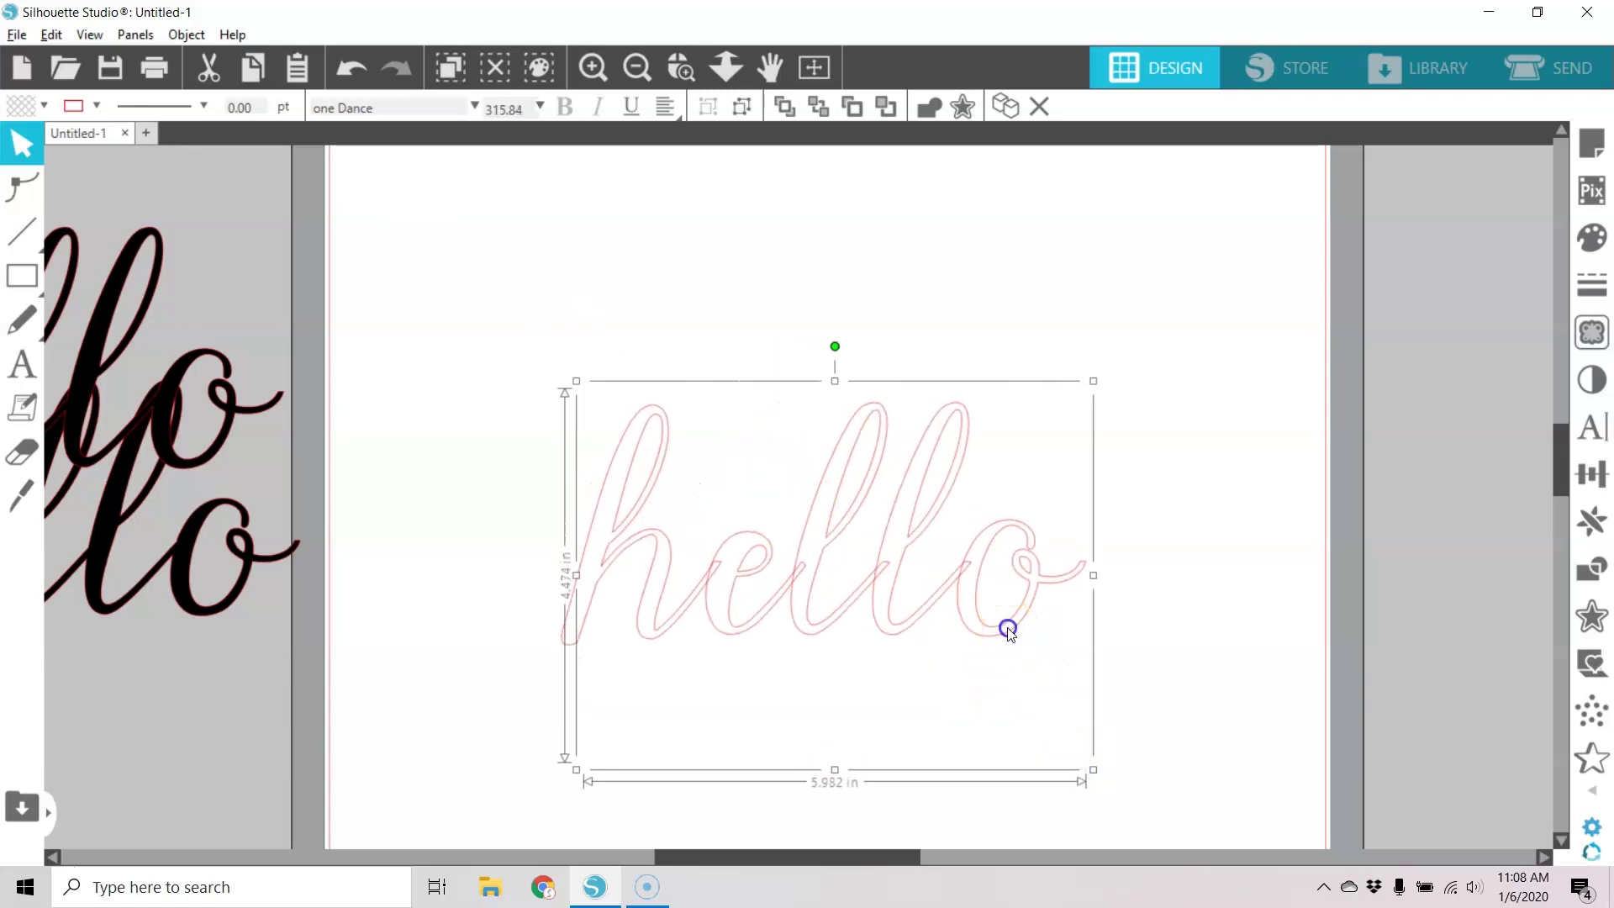
pyautogui.moveTo(1008, 627); pyautogui.dragTo(996, 555)
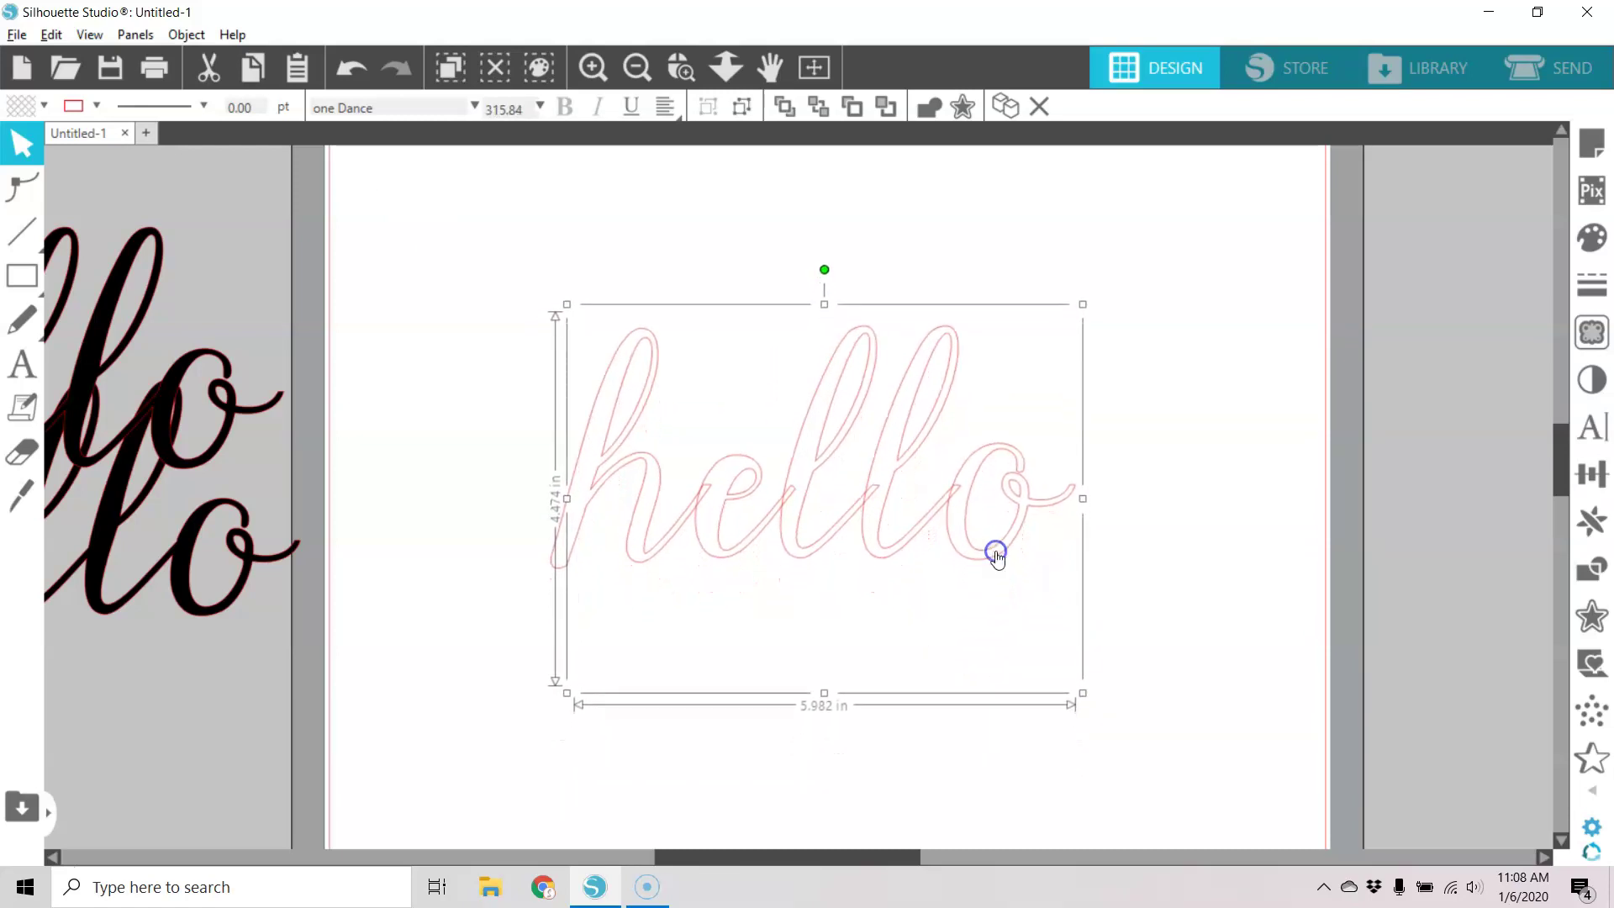
pyautogui.click(1211, 605)
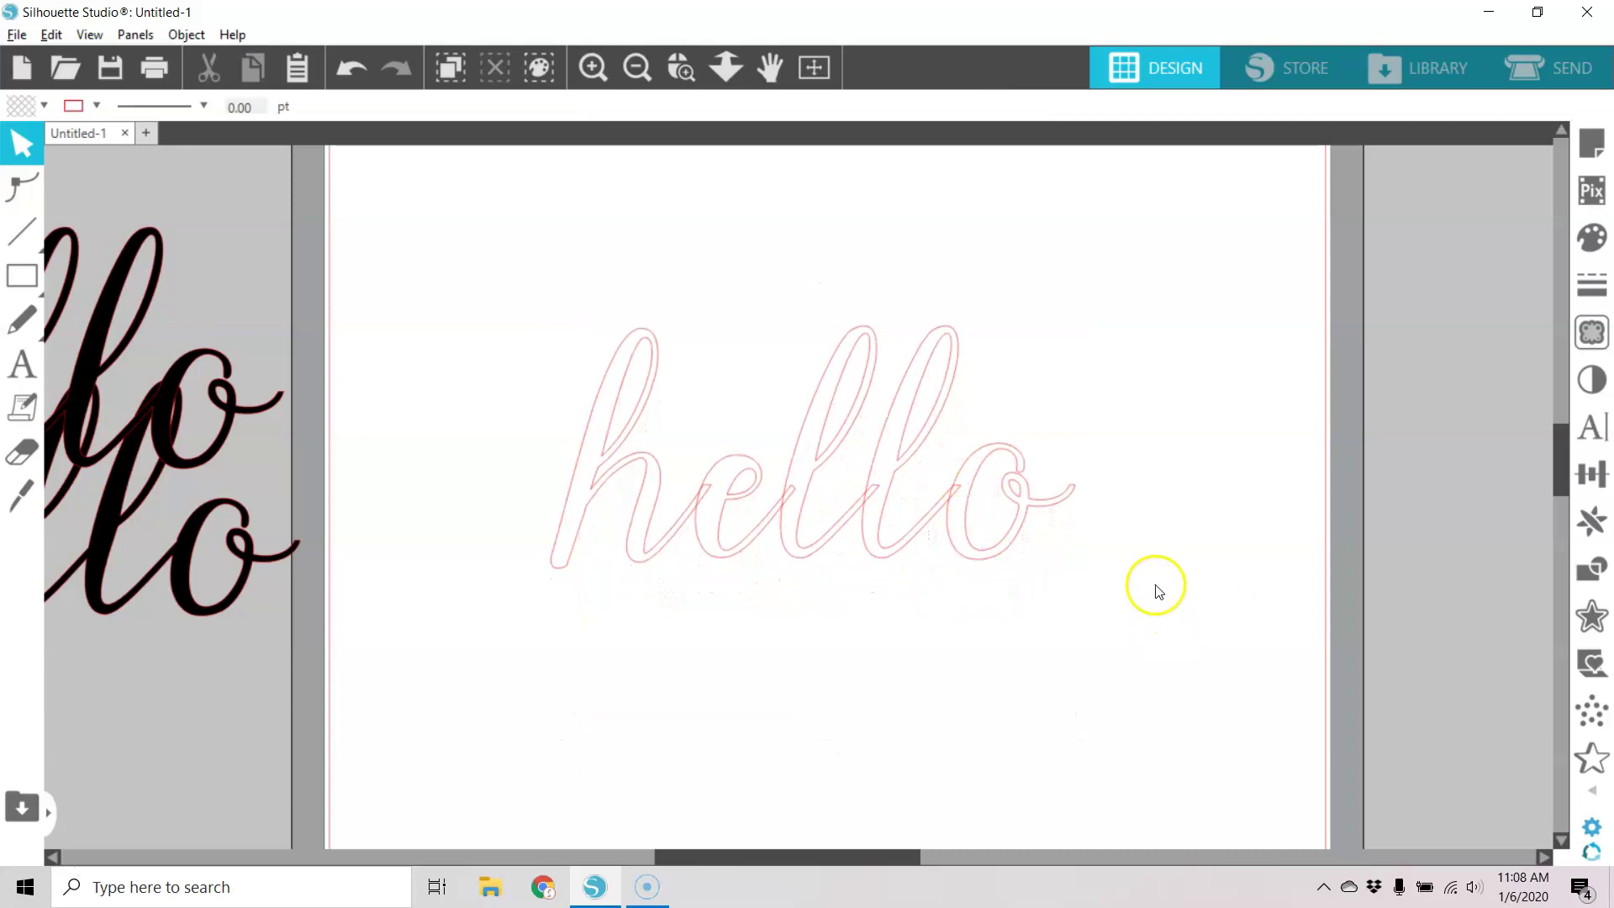
# Rearrange the two black 'hello' words so they overlap off the page
pyautogui.moveTo(199, 609); pyautogui.dragTo(468, 756)
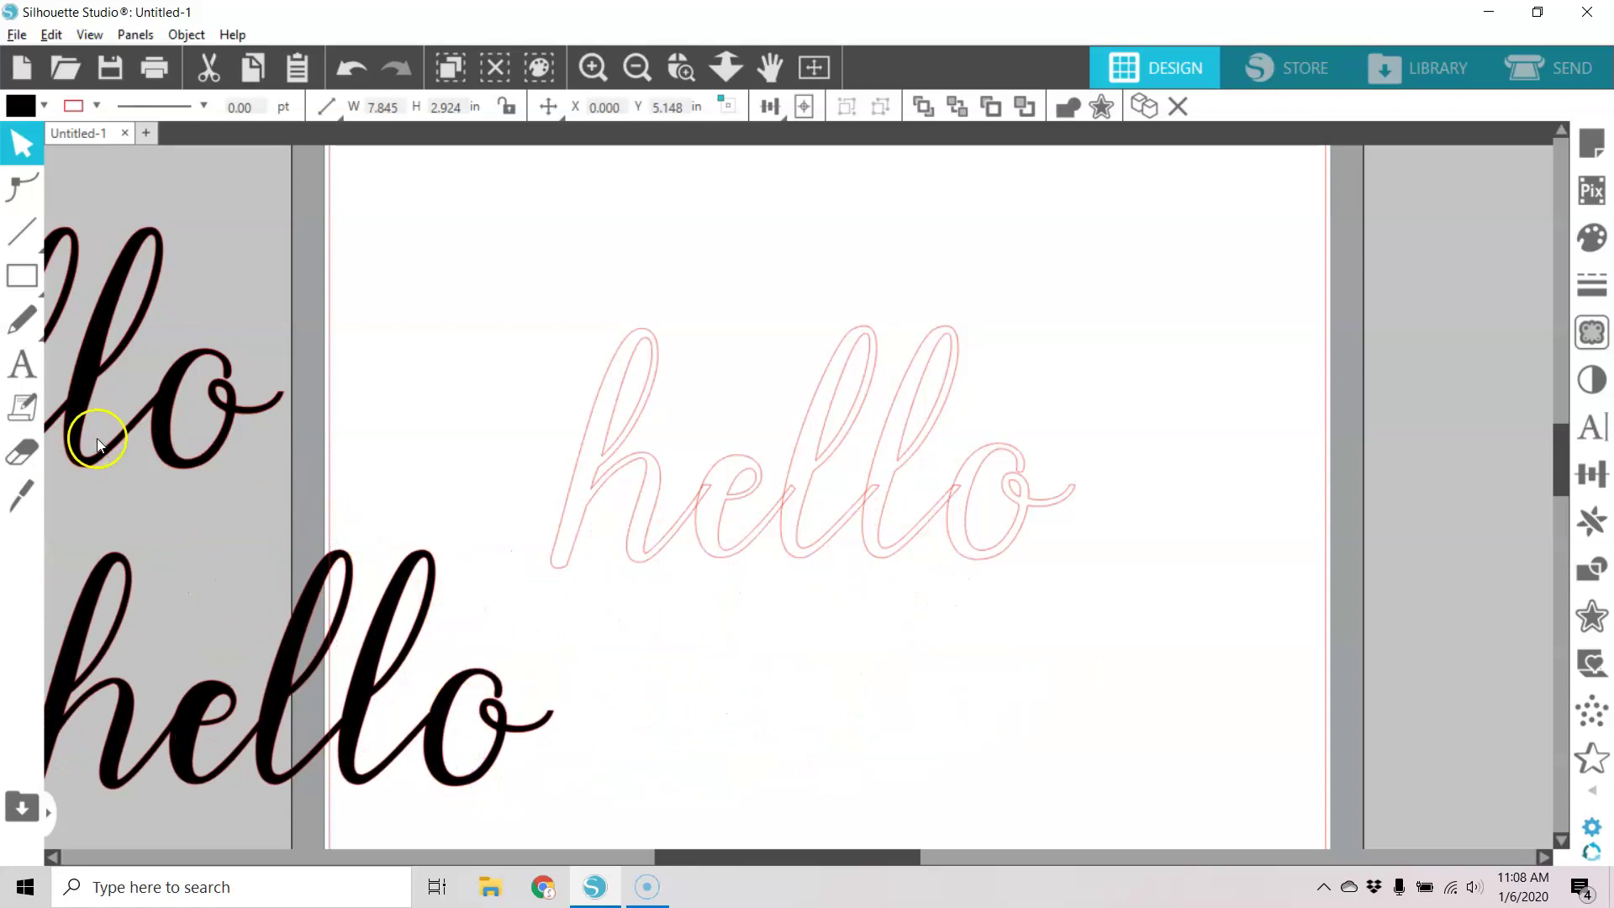
pyautogui.moveTo(144, 439); pyautogui.dragTo(216, 407)
pyautogui.click(308, 668)
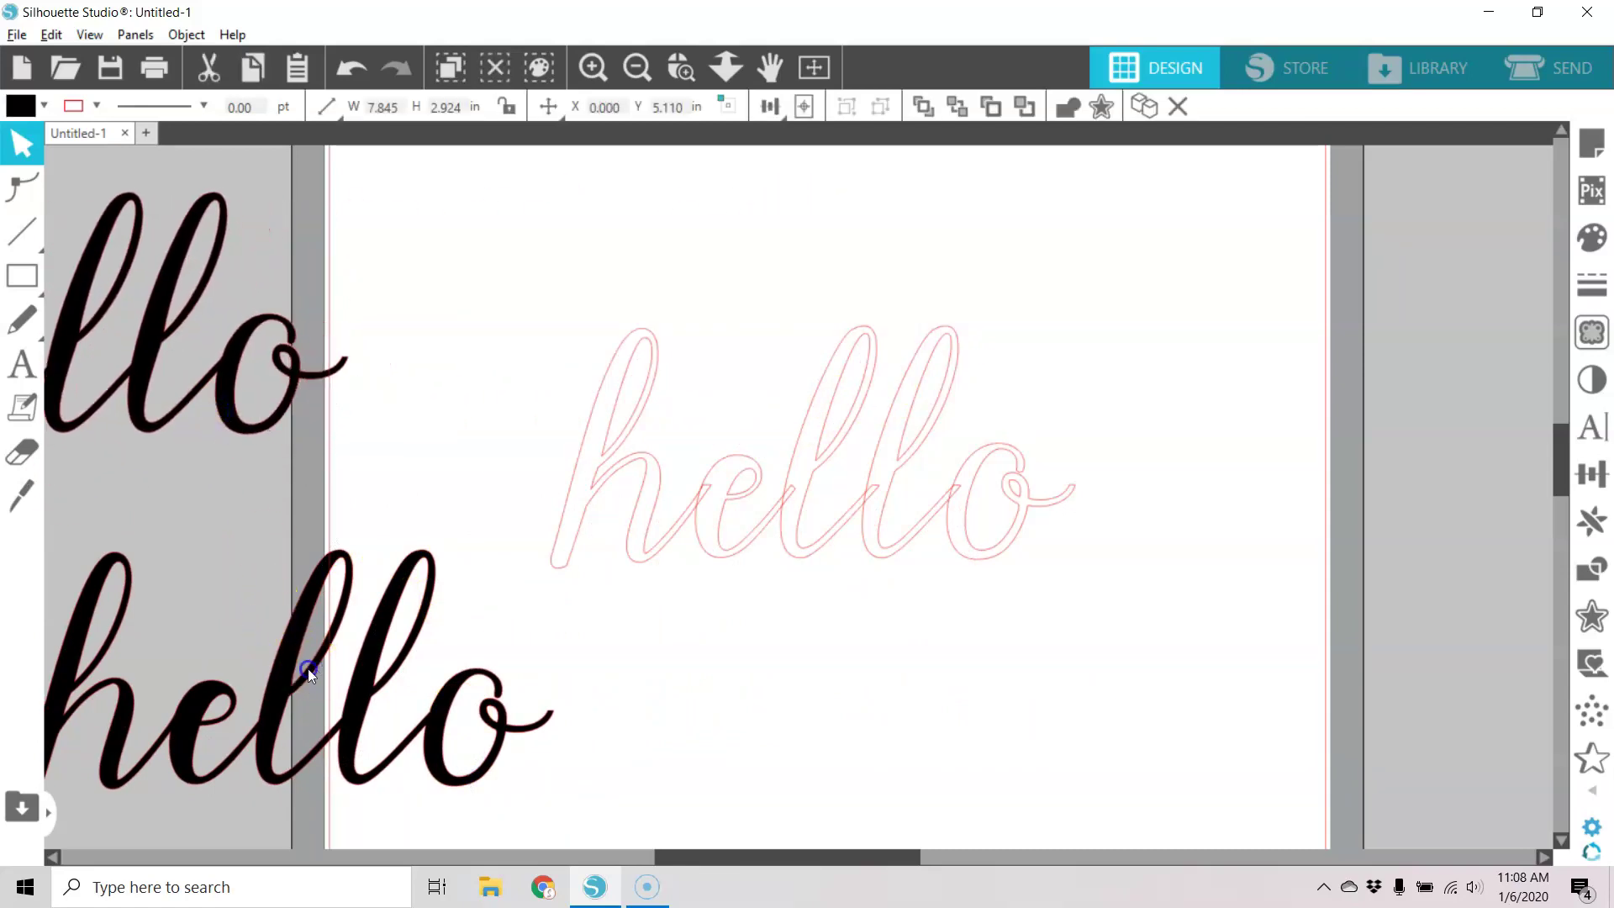
pyautogui.moveTo(308, 668); pyautogui.dragTo(154, 518)
pyautogui.click(807, 643)
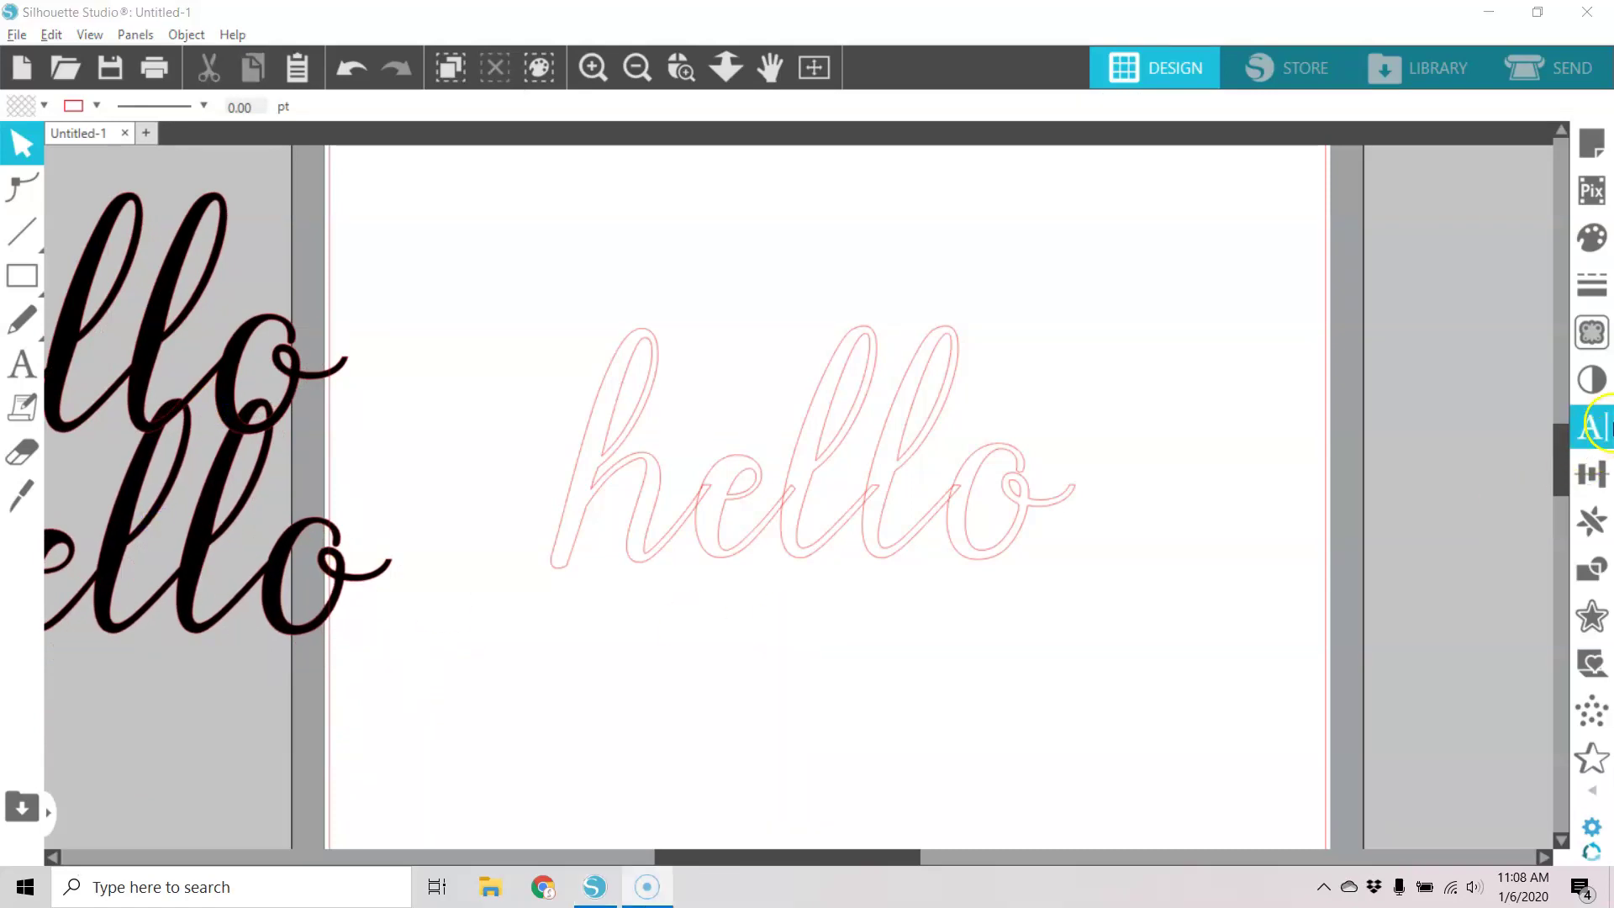
# Adjust the text style settings and shift the hello outline down and right
pyautogui.click(1597, 430)
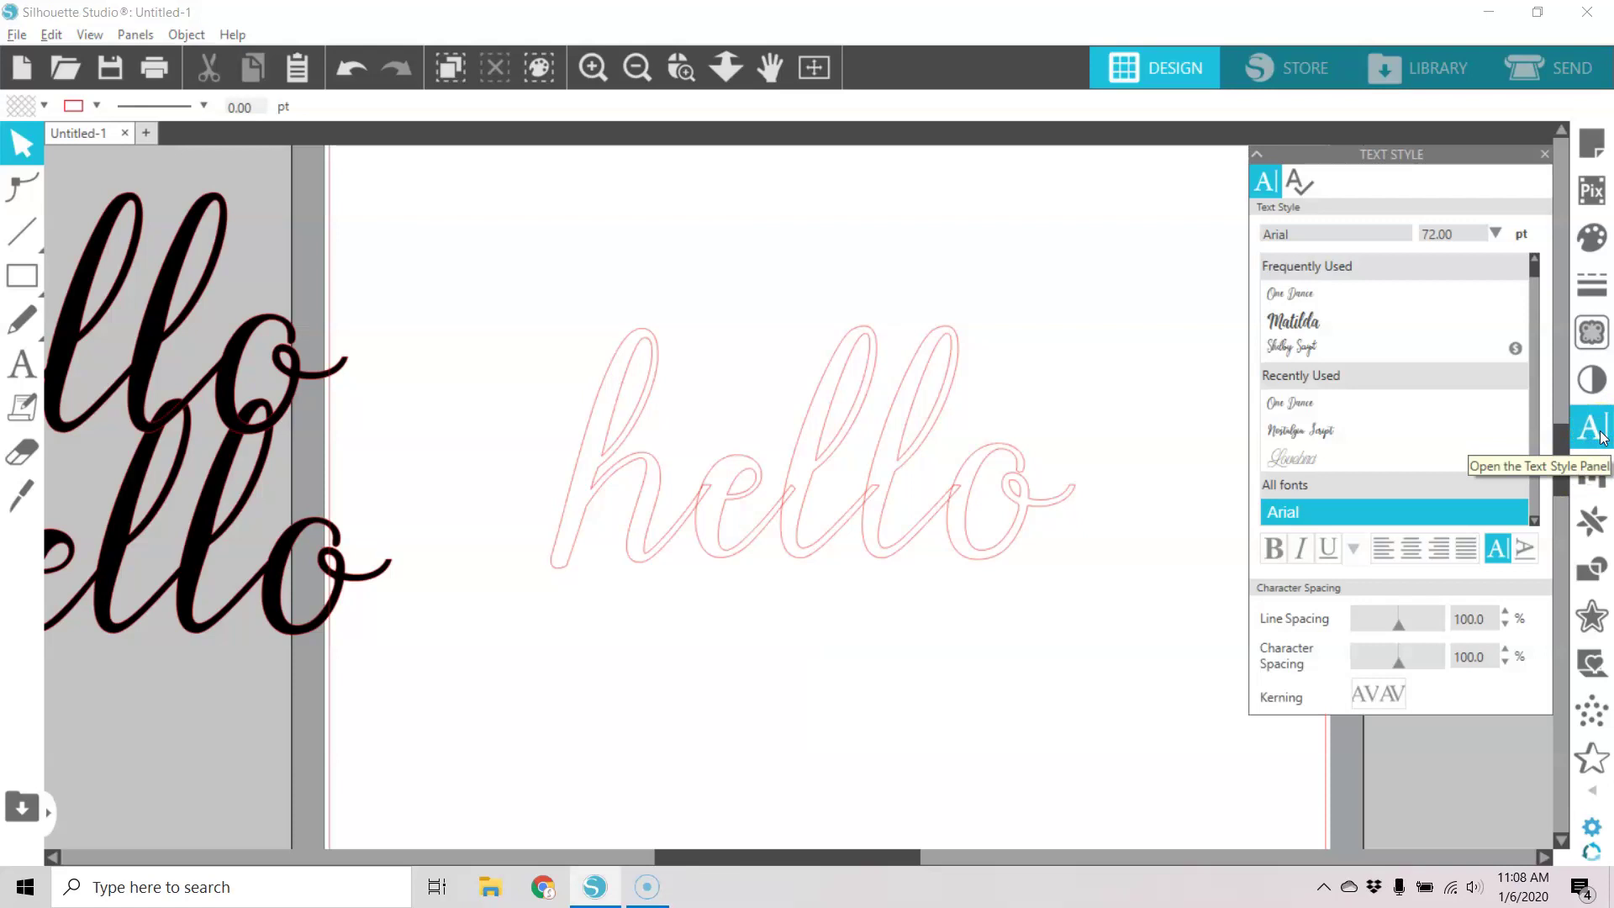
pyautogui.click(1471, 151)
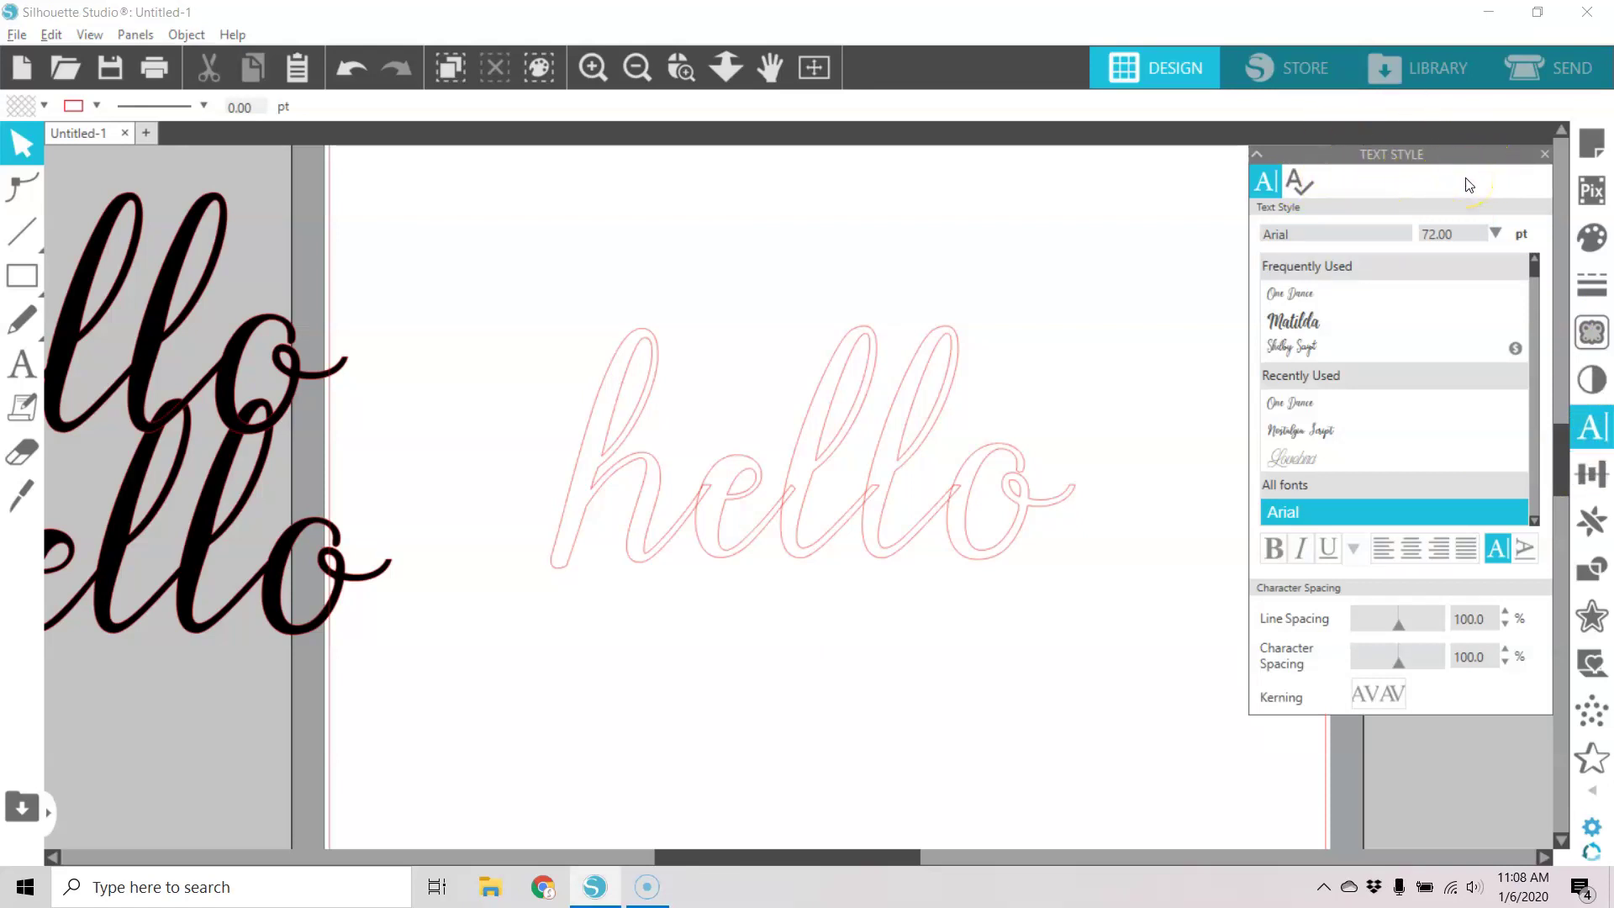
pyautogui.click(1542, 158)
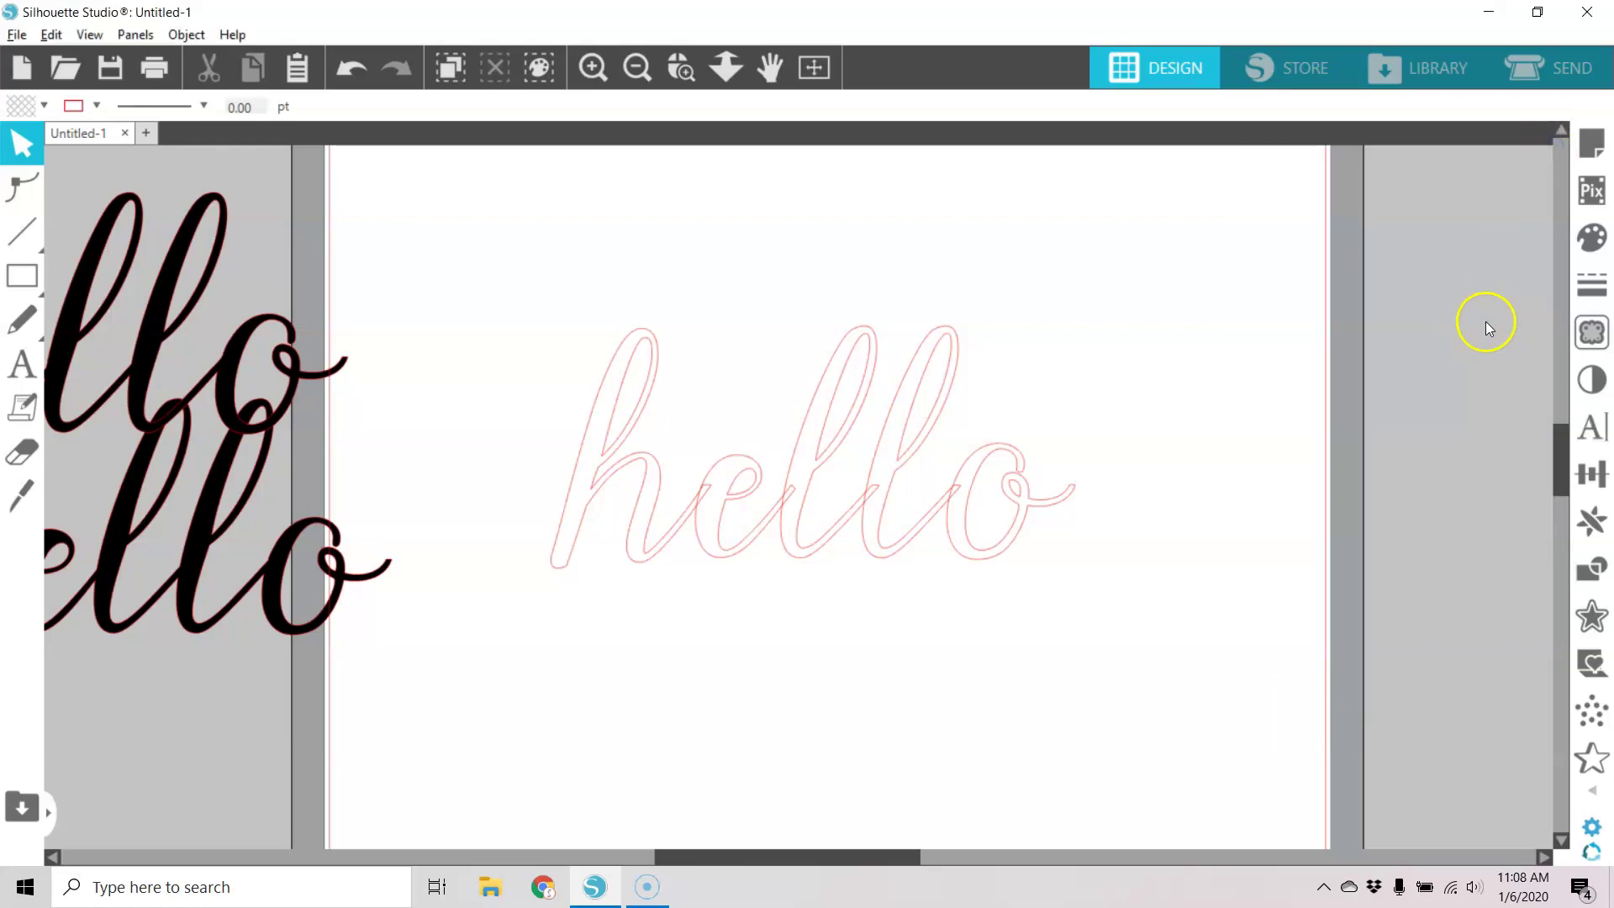
pyautogui.moveTo(956, 534); pyautogui.dragTo(1042, 568)
pyautogui.click(1215, 568)
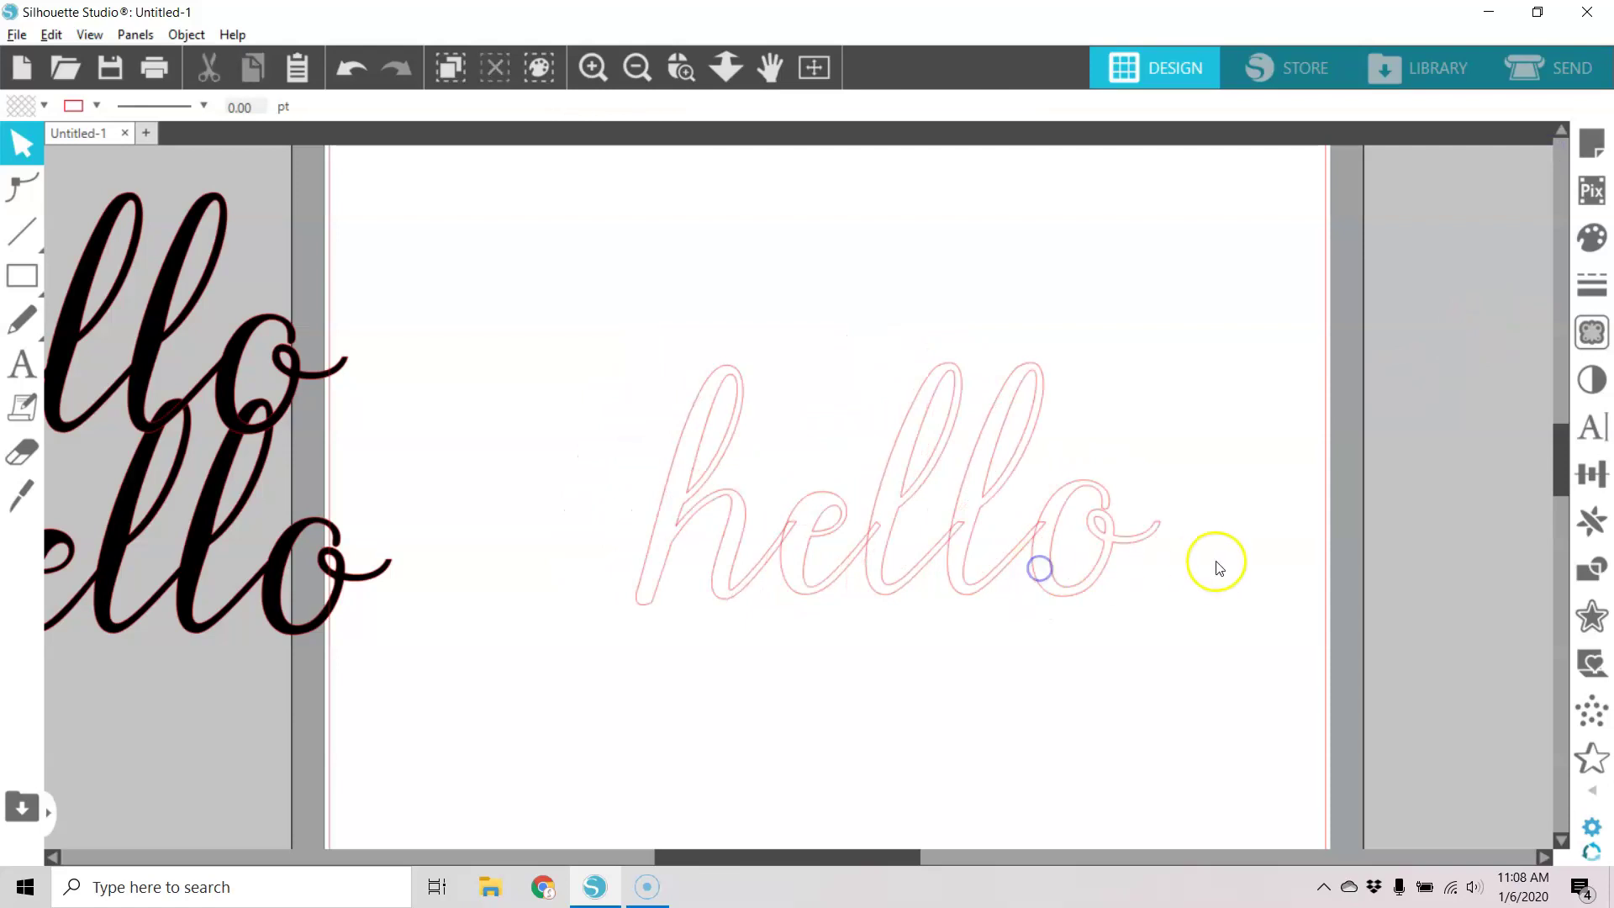
# Launch Character Map by searching 'ch' in the Start menu
pyautogui.click(25, 901)
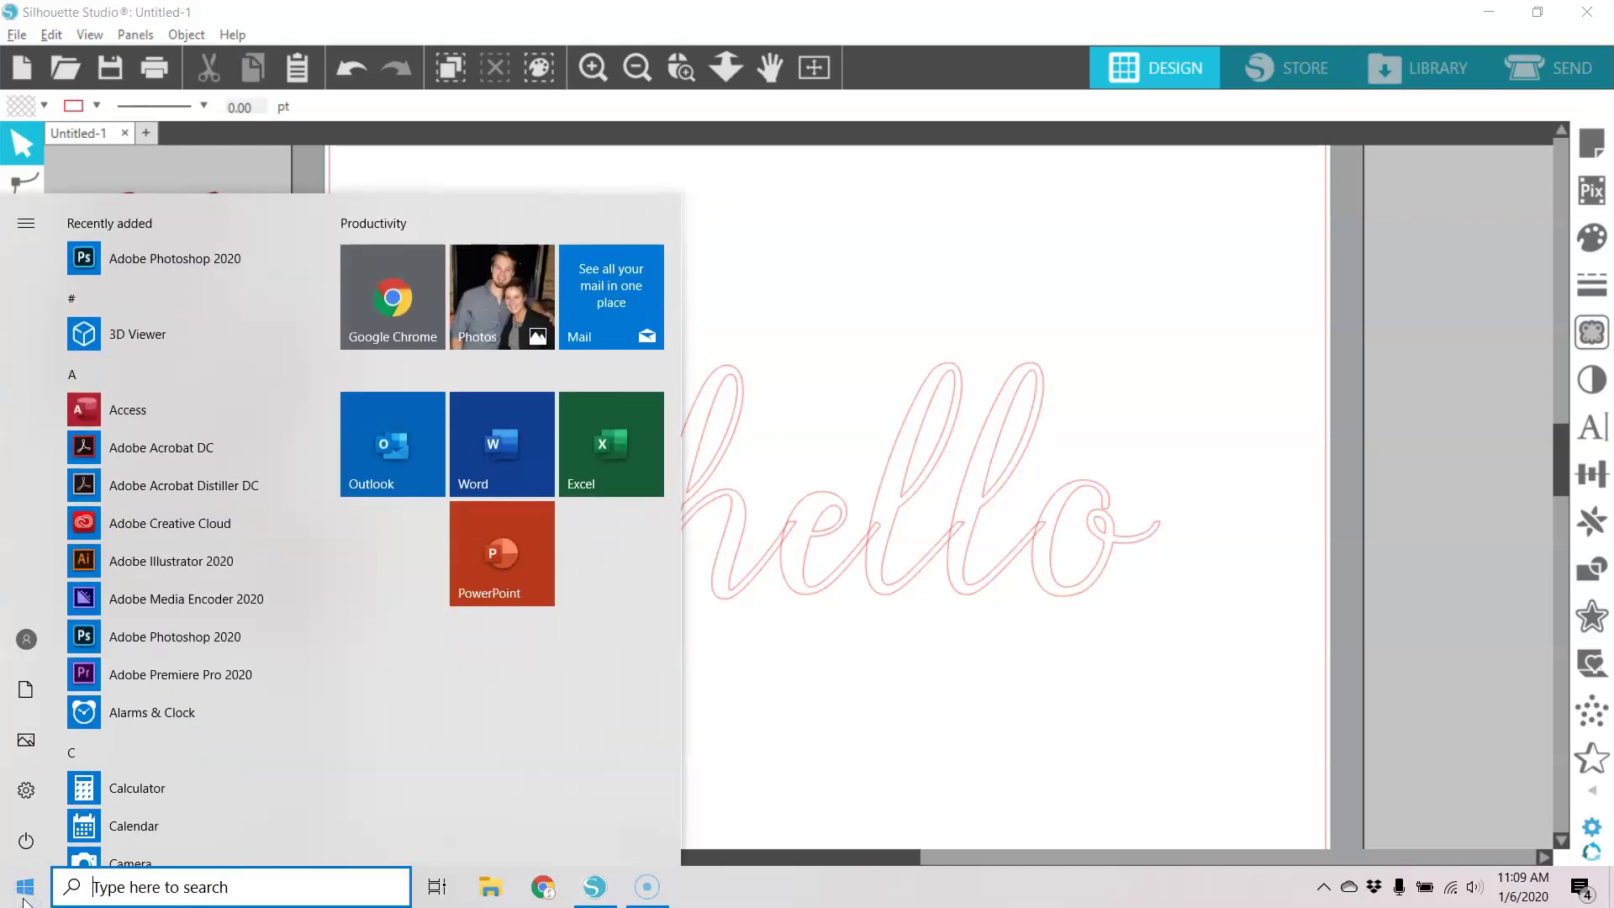
pyautogui.write('ch')
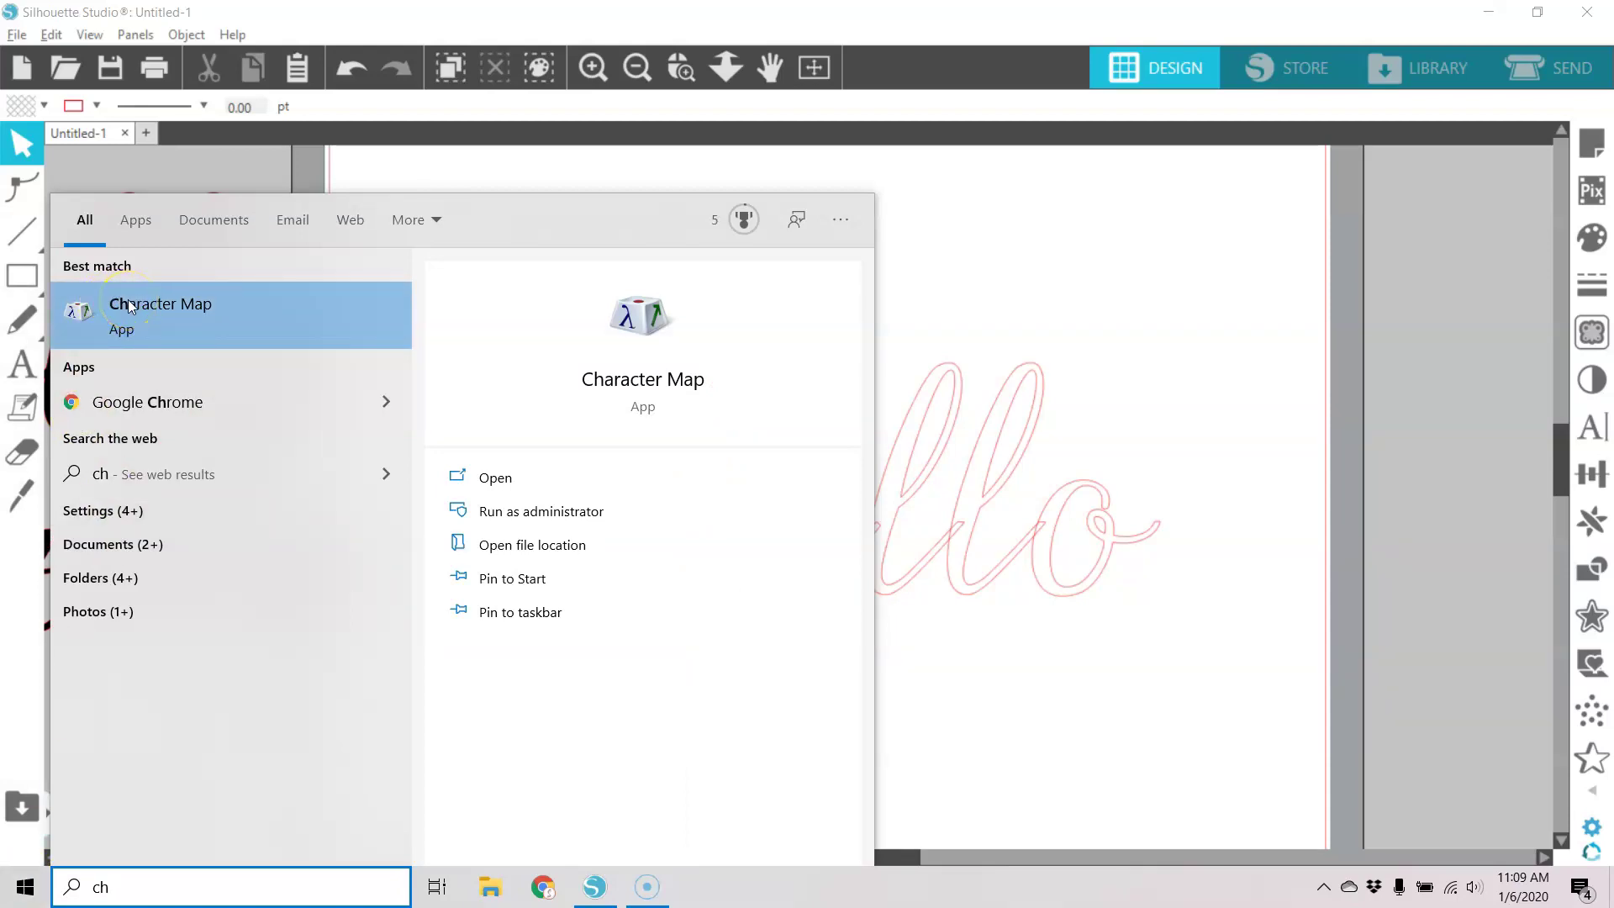
pyautogui.click(153, 309)
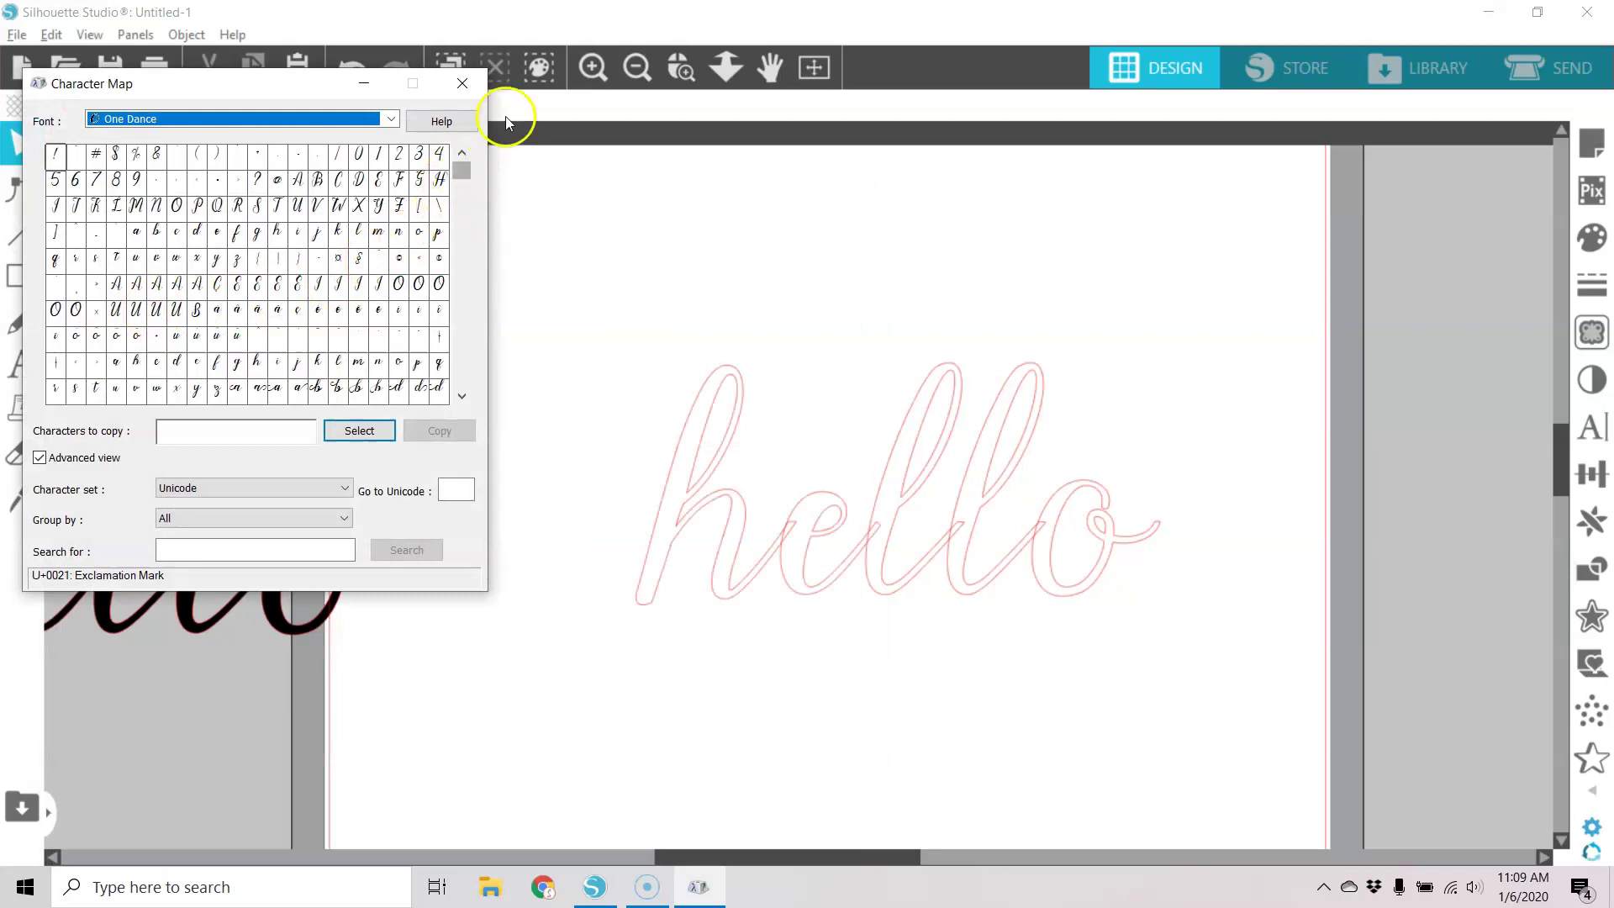
# Select the One Dance 'ch' flourish glyph U+E02C and copy it to the clipboard
pyautogui.moveTo(176, 87)
pyautogui.mouseDown()
pyautogui.moveTo(195, 75)
pyautogui.moveTo(174, 56)
pyautogui.mouseUp()
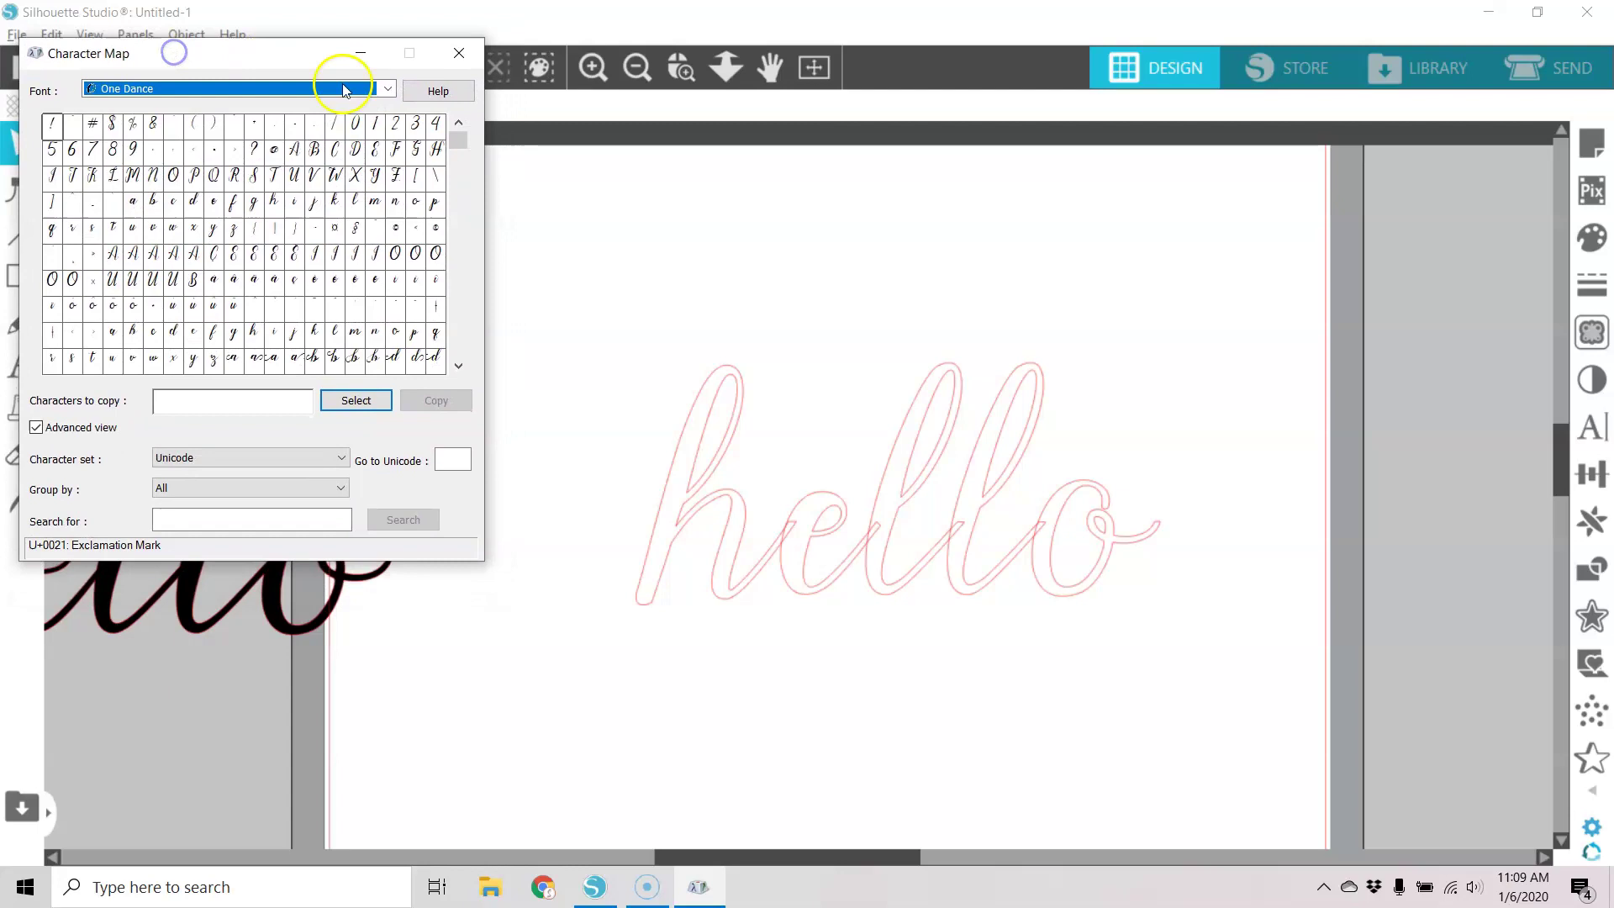
pyautogui.click(464, 139)
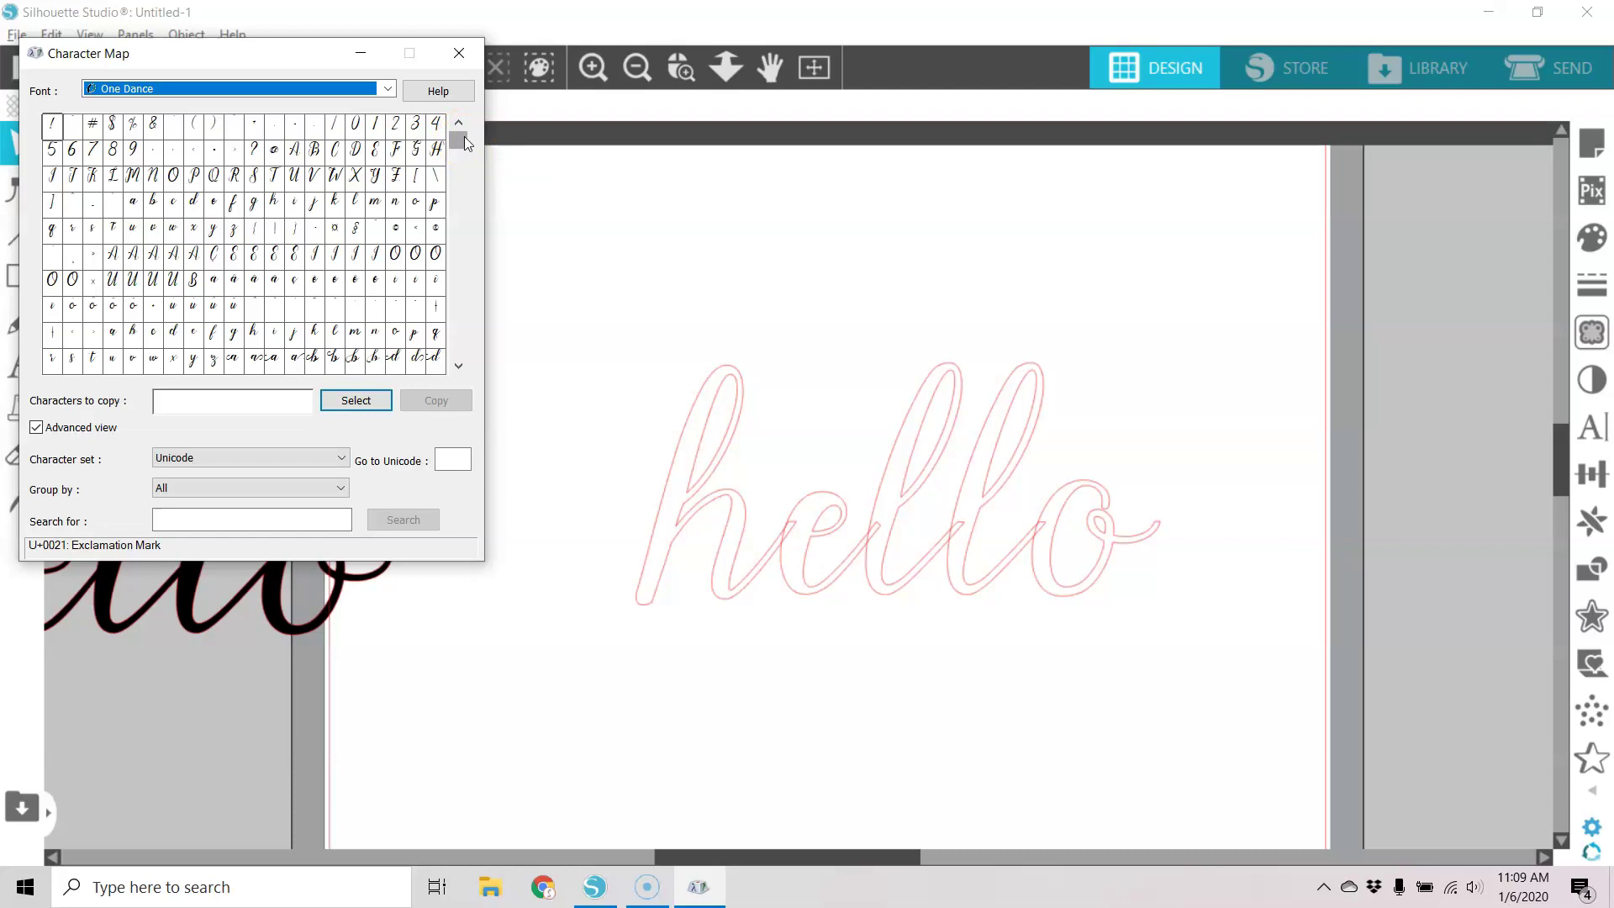
pyautogui.moveTo(464, 137); pyautogui.dragTo(468, 155)
pyautogui.click(458, 368)
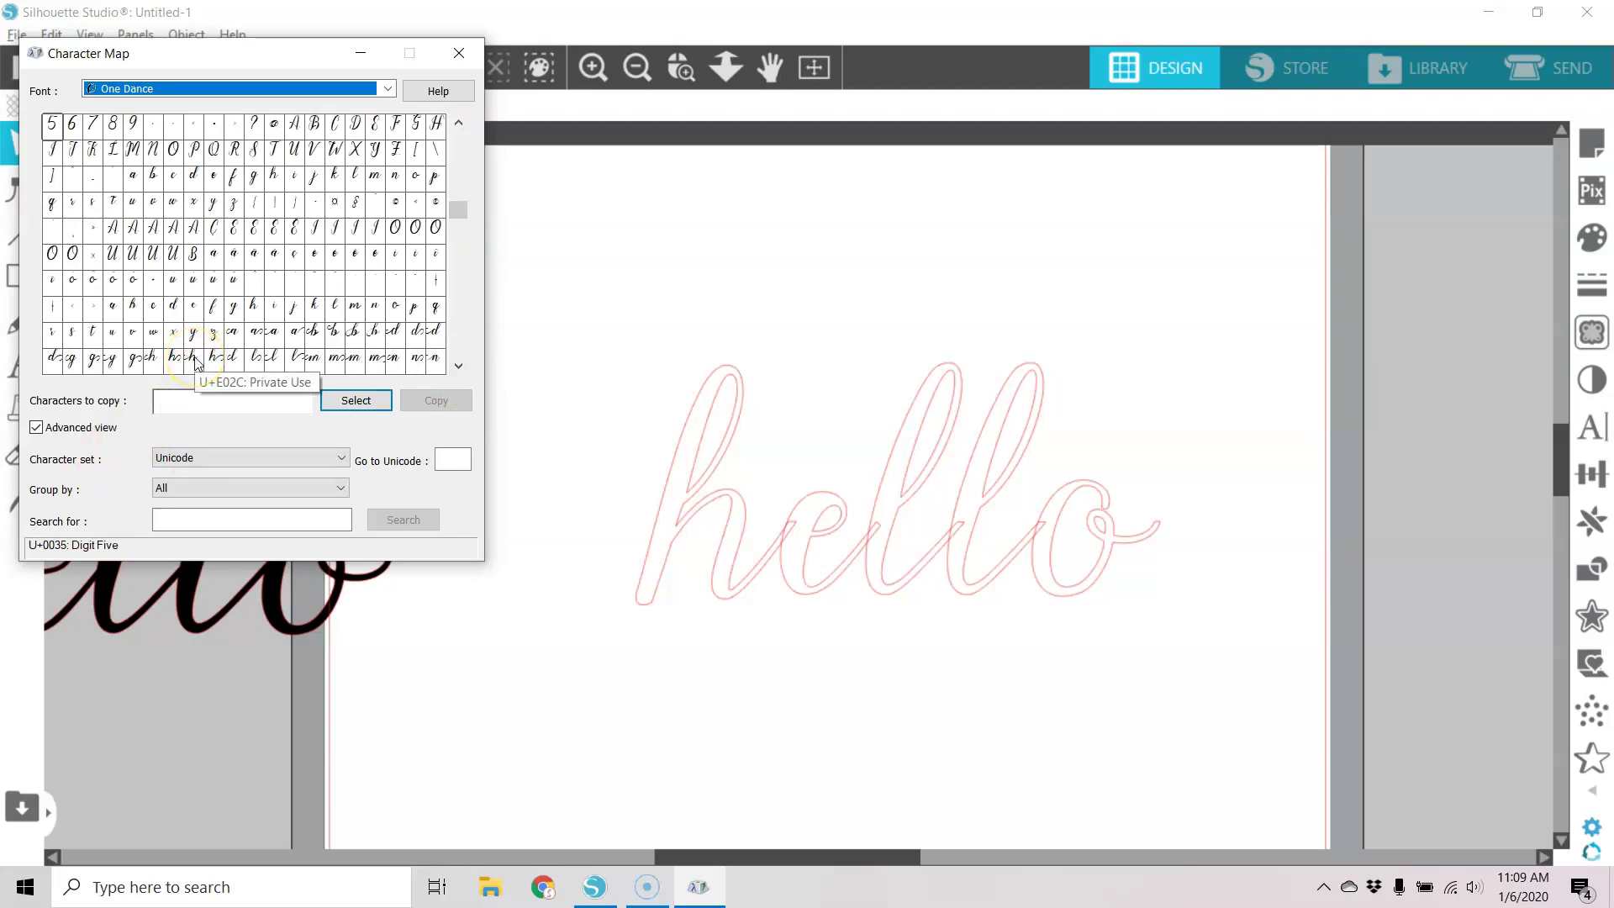
pyautogui.click(198, 362)
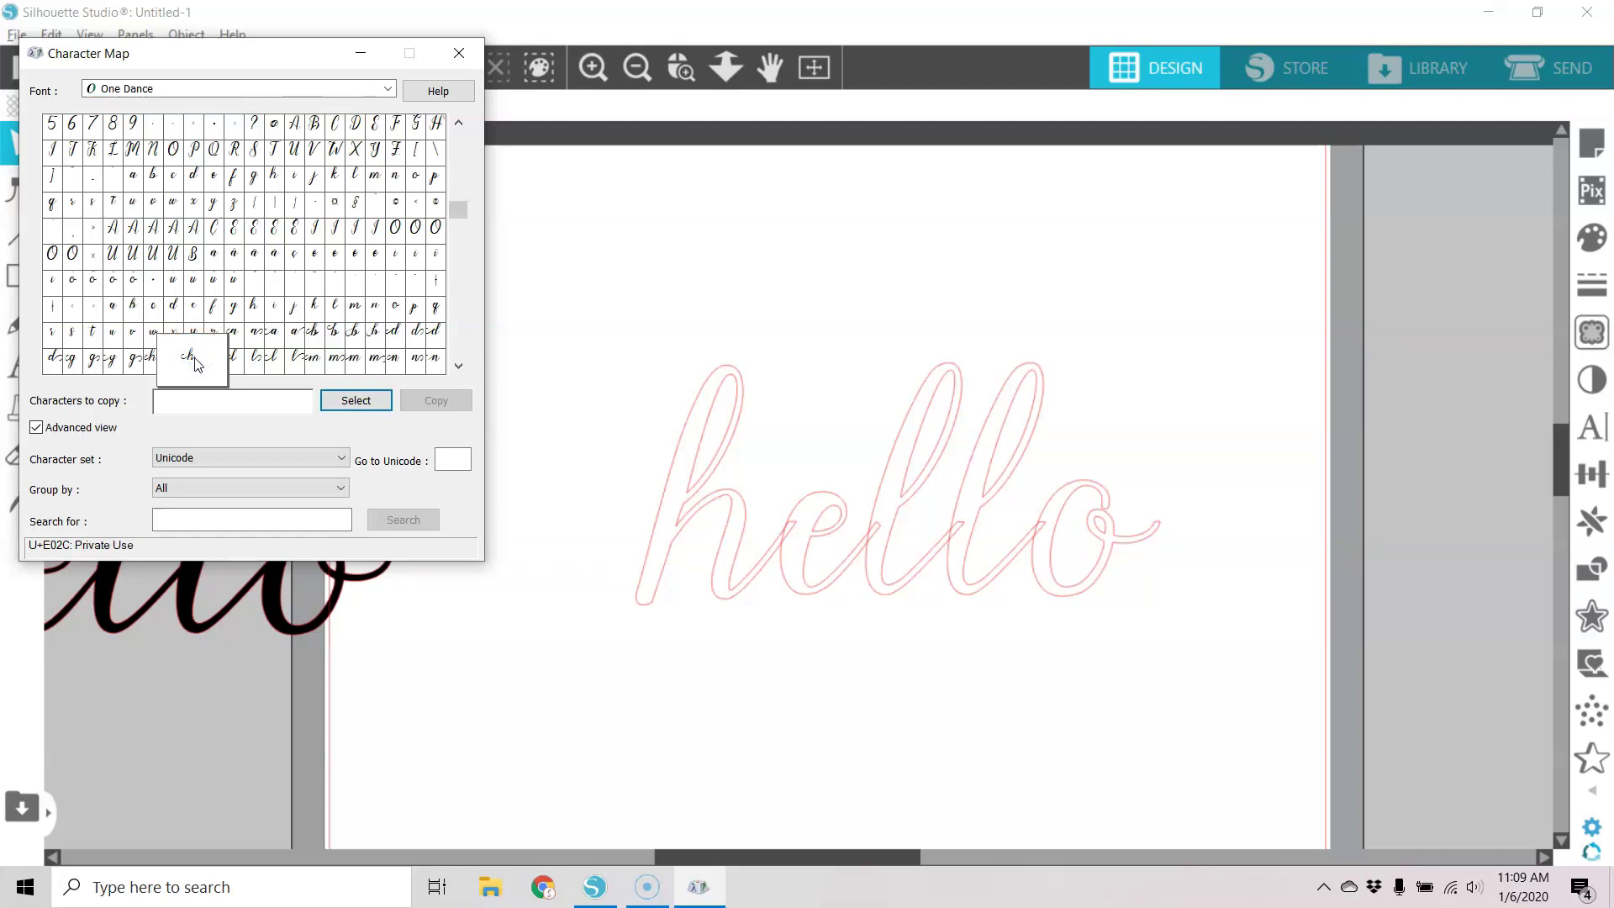
pyautogui.moveTo(195, 363); pyautogui.dragTo(200, 403)
pyautogui.moveTo(186, 351); pyautogui.dragTo(266, 403)
pyautogui.click(354, 402)
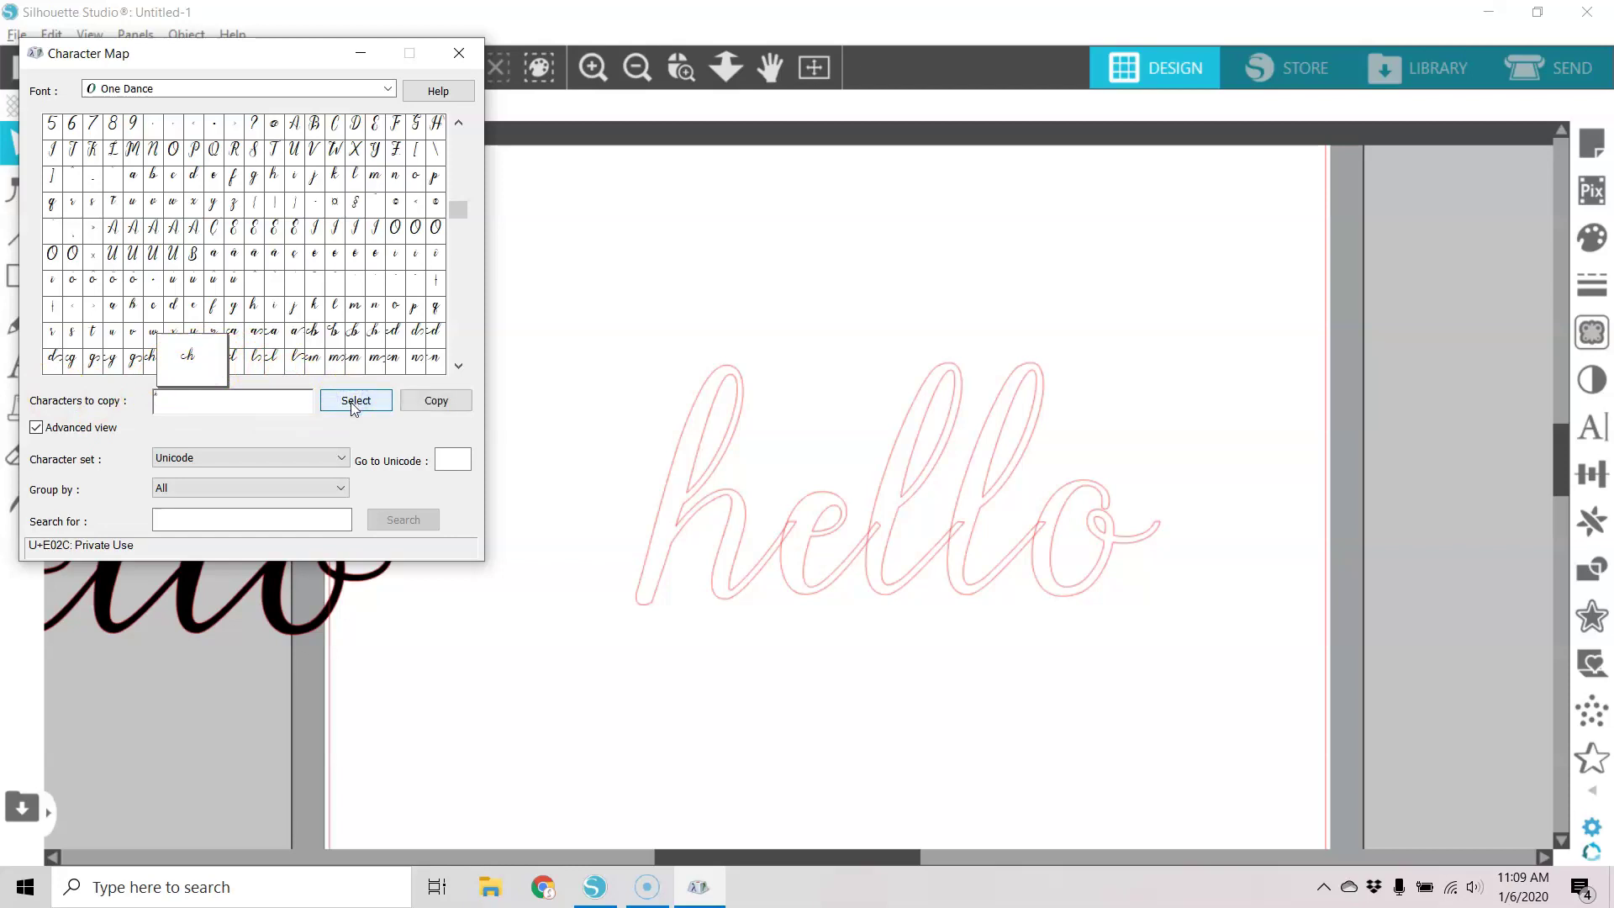
pyautogui.click(214, 403)
pyautogui.click(431, 402)
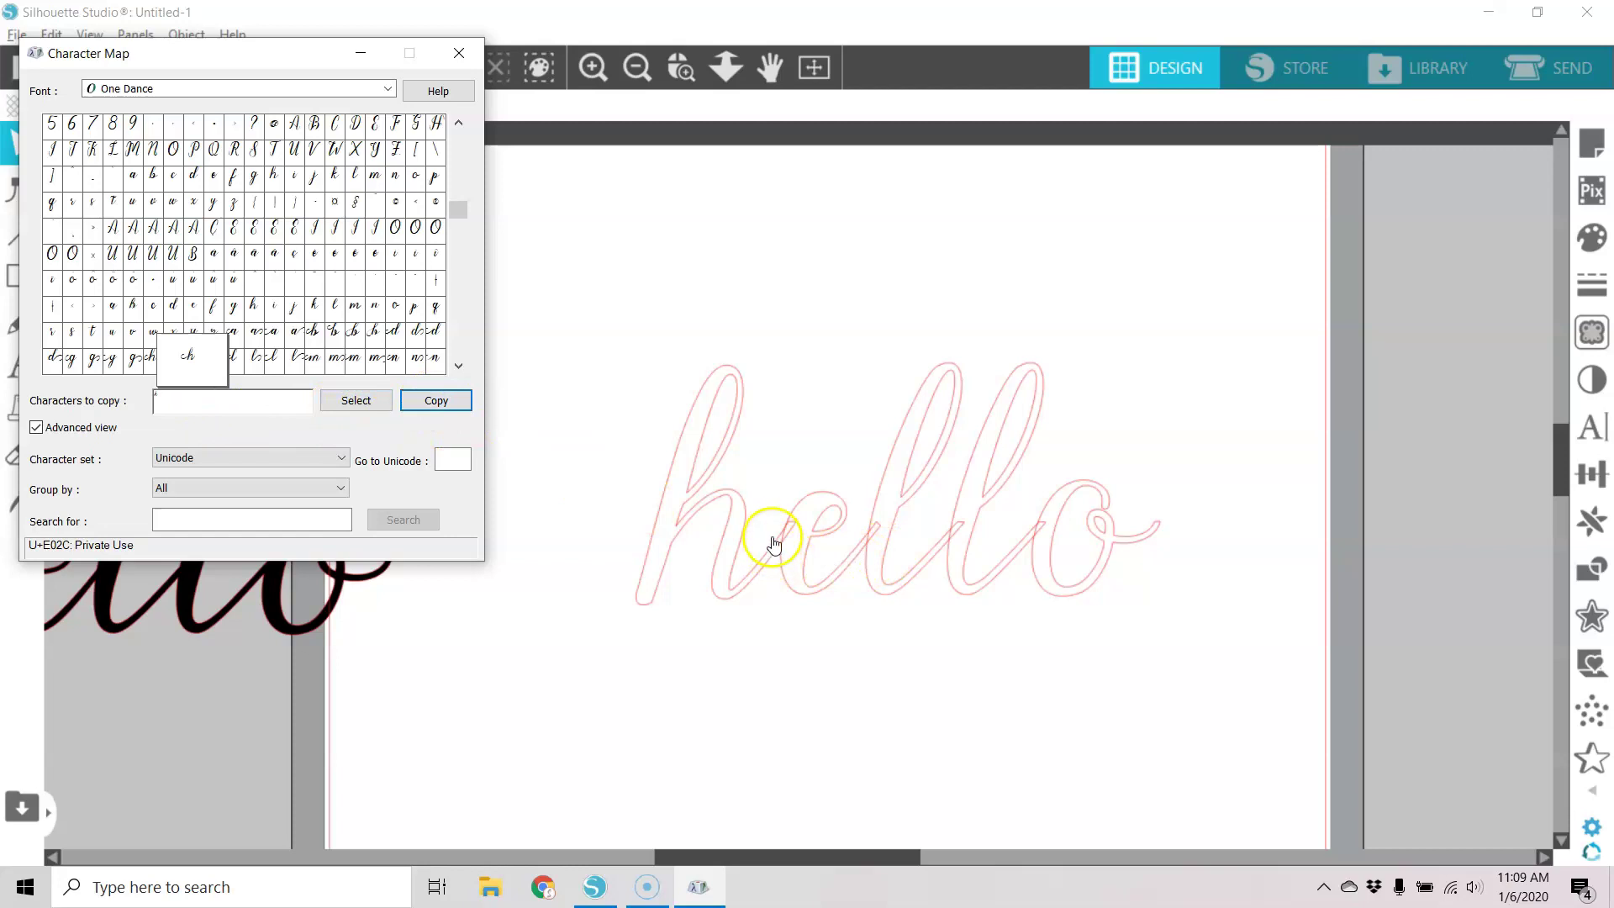
# Paste the flourish glyph before the 'h' so the text reads chello
pyautogui.click(753, 562)
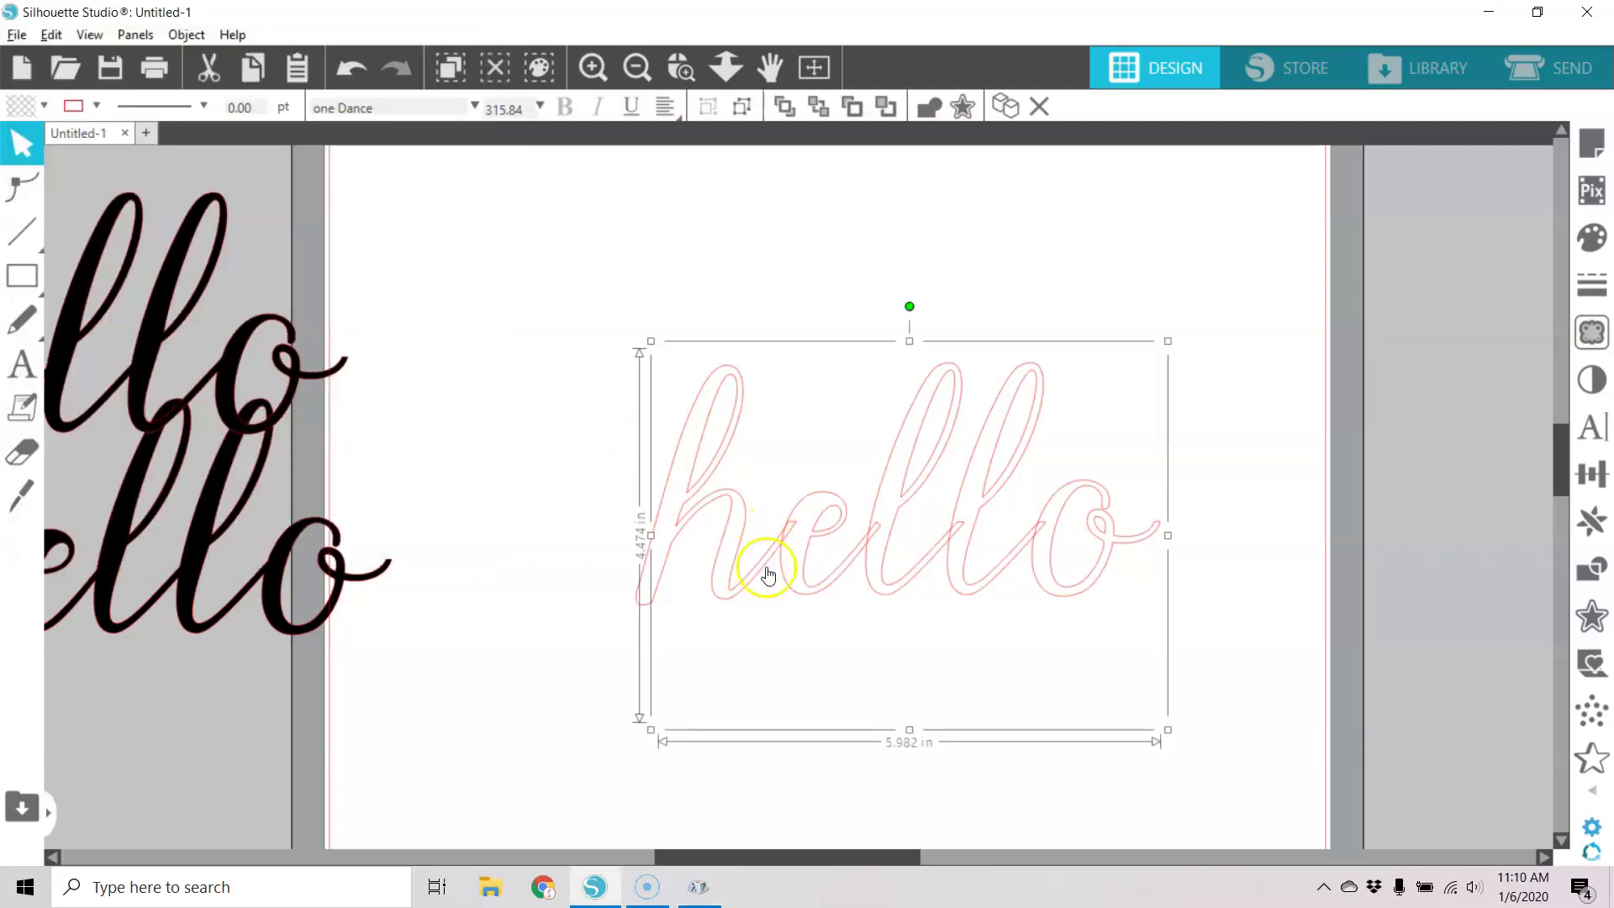
pyautogui.doubleClick(764, 568)
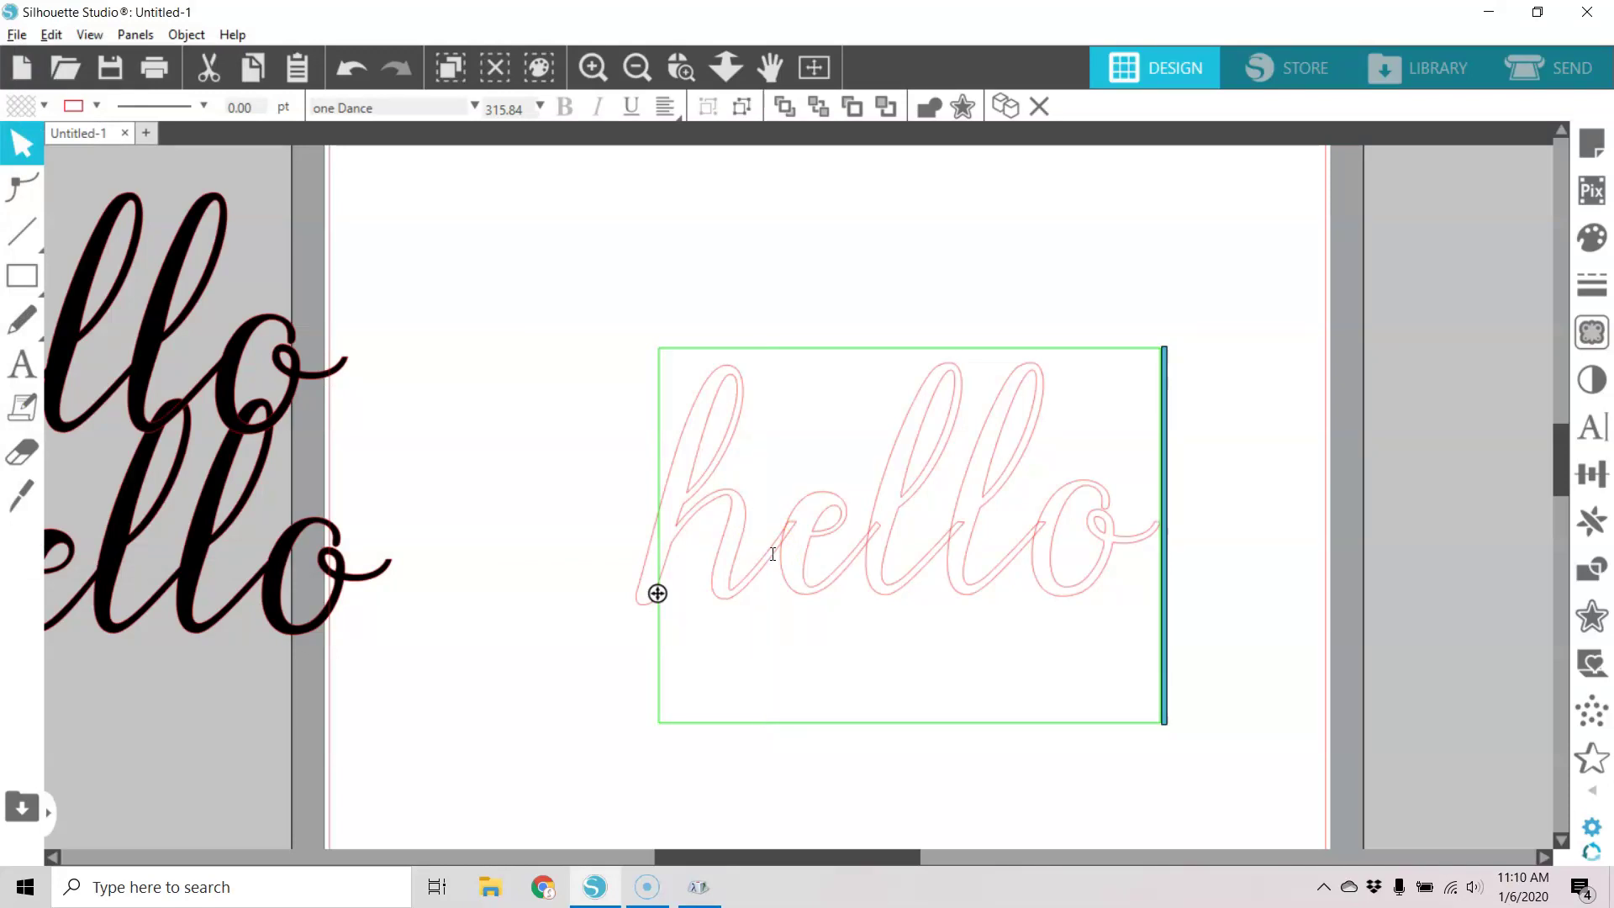
pyautogui.moveTo(765, 551); pyautogui.dragTo(684, 551)
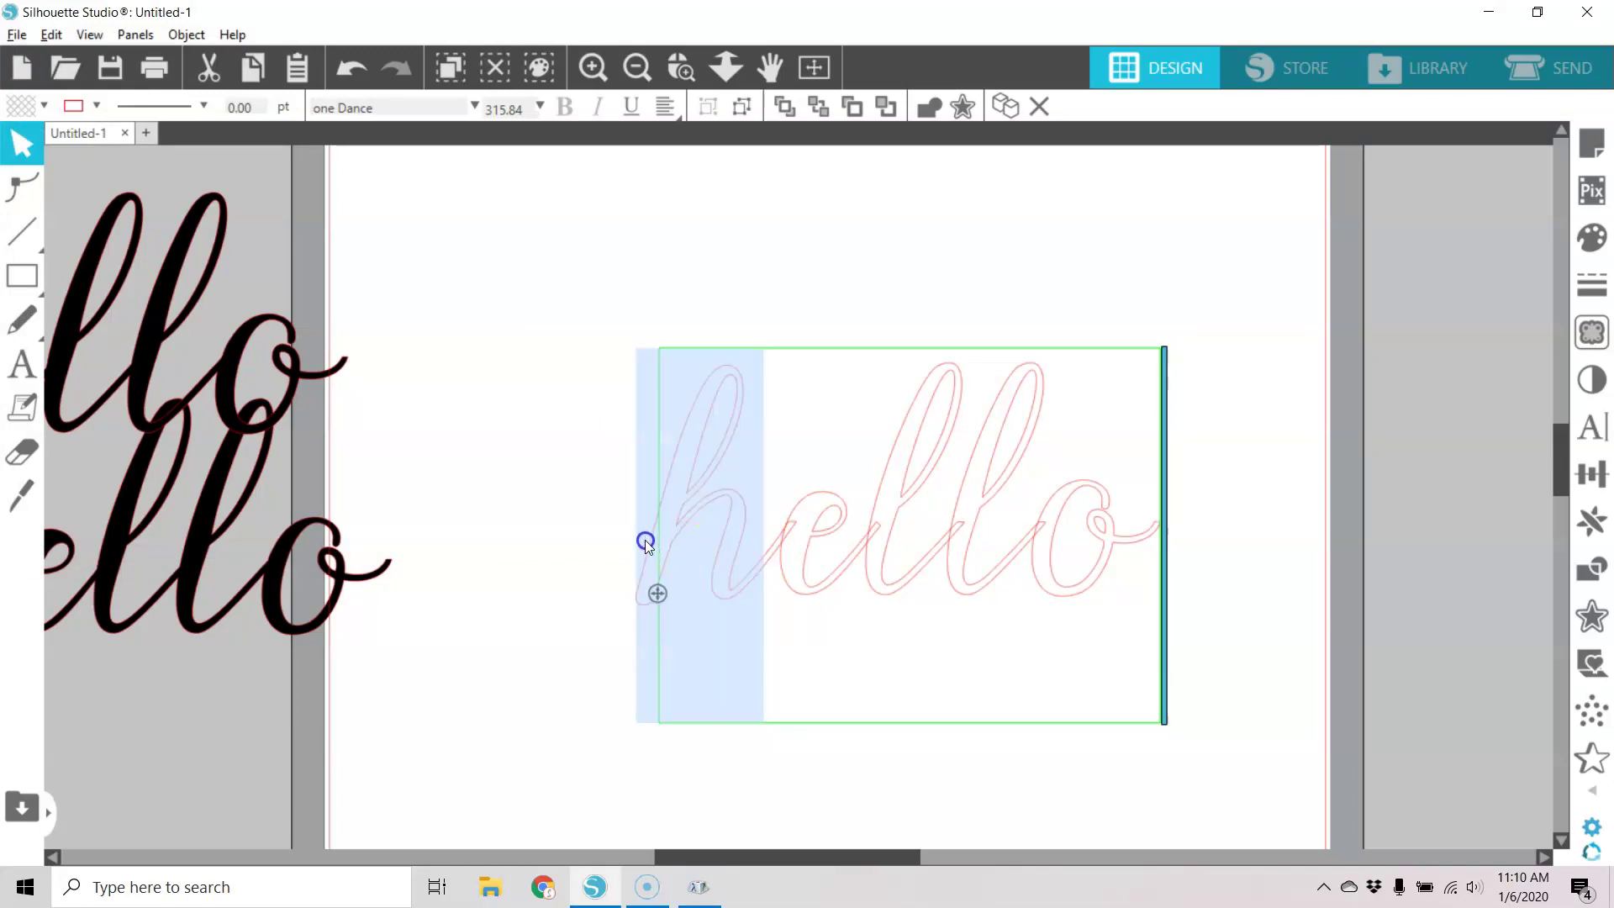
pyautogui.click(695, 542)
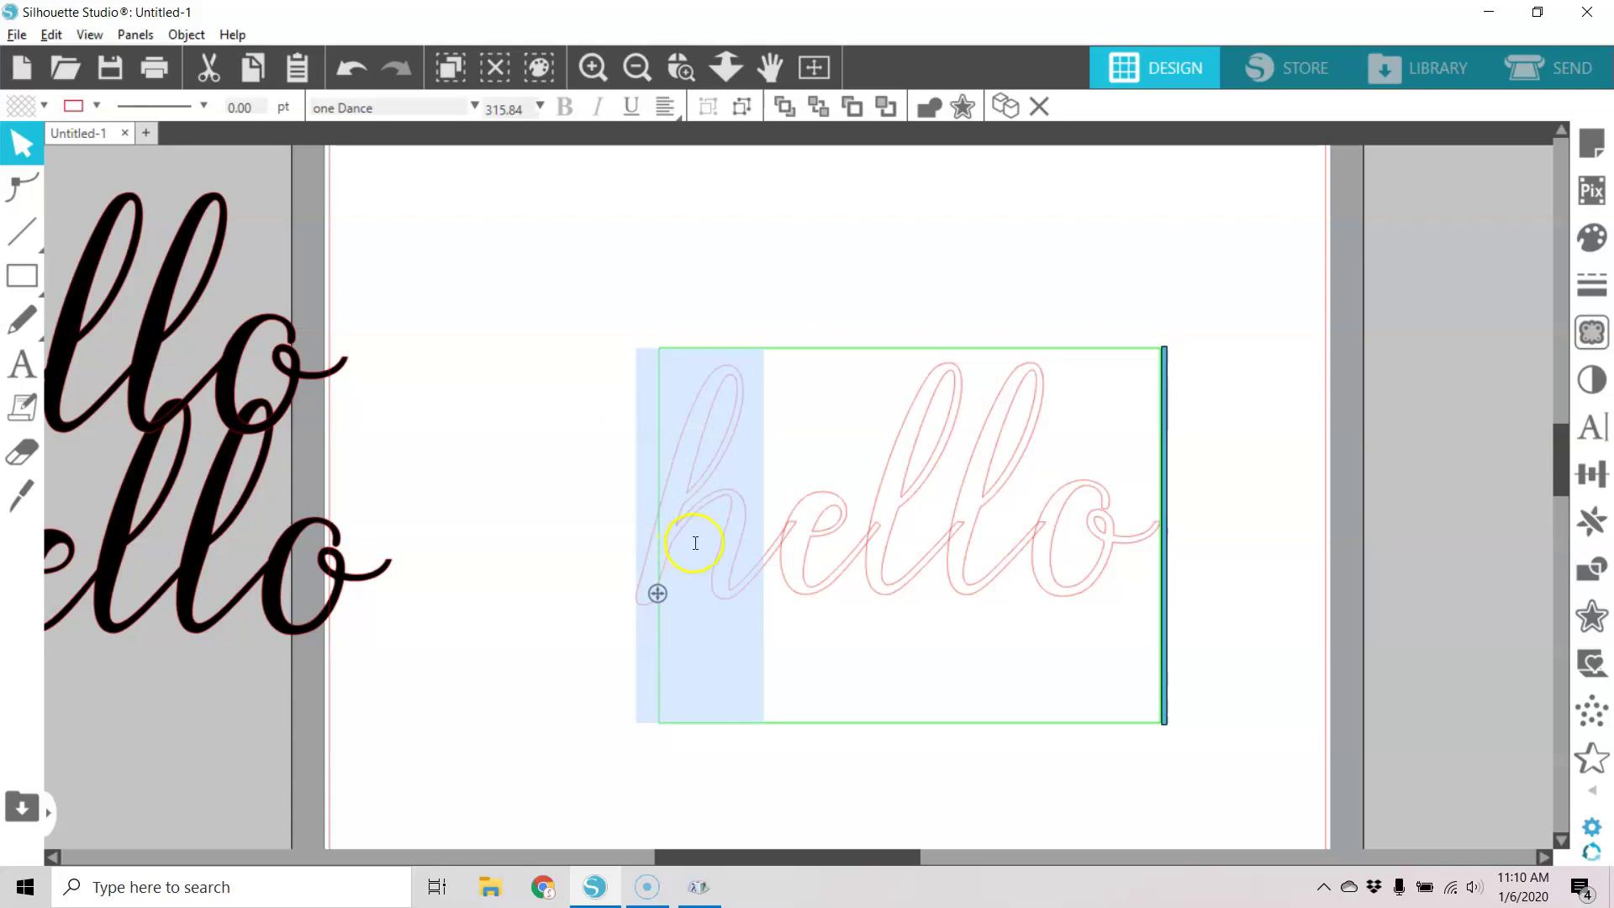
pyautogui.rightClick(712, 503)
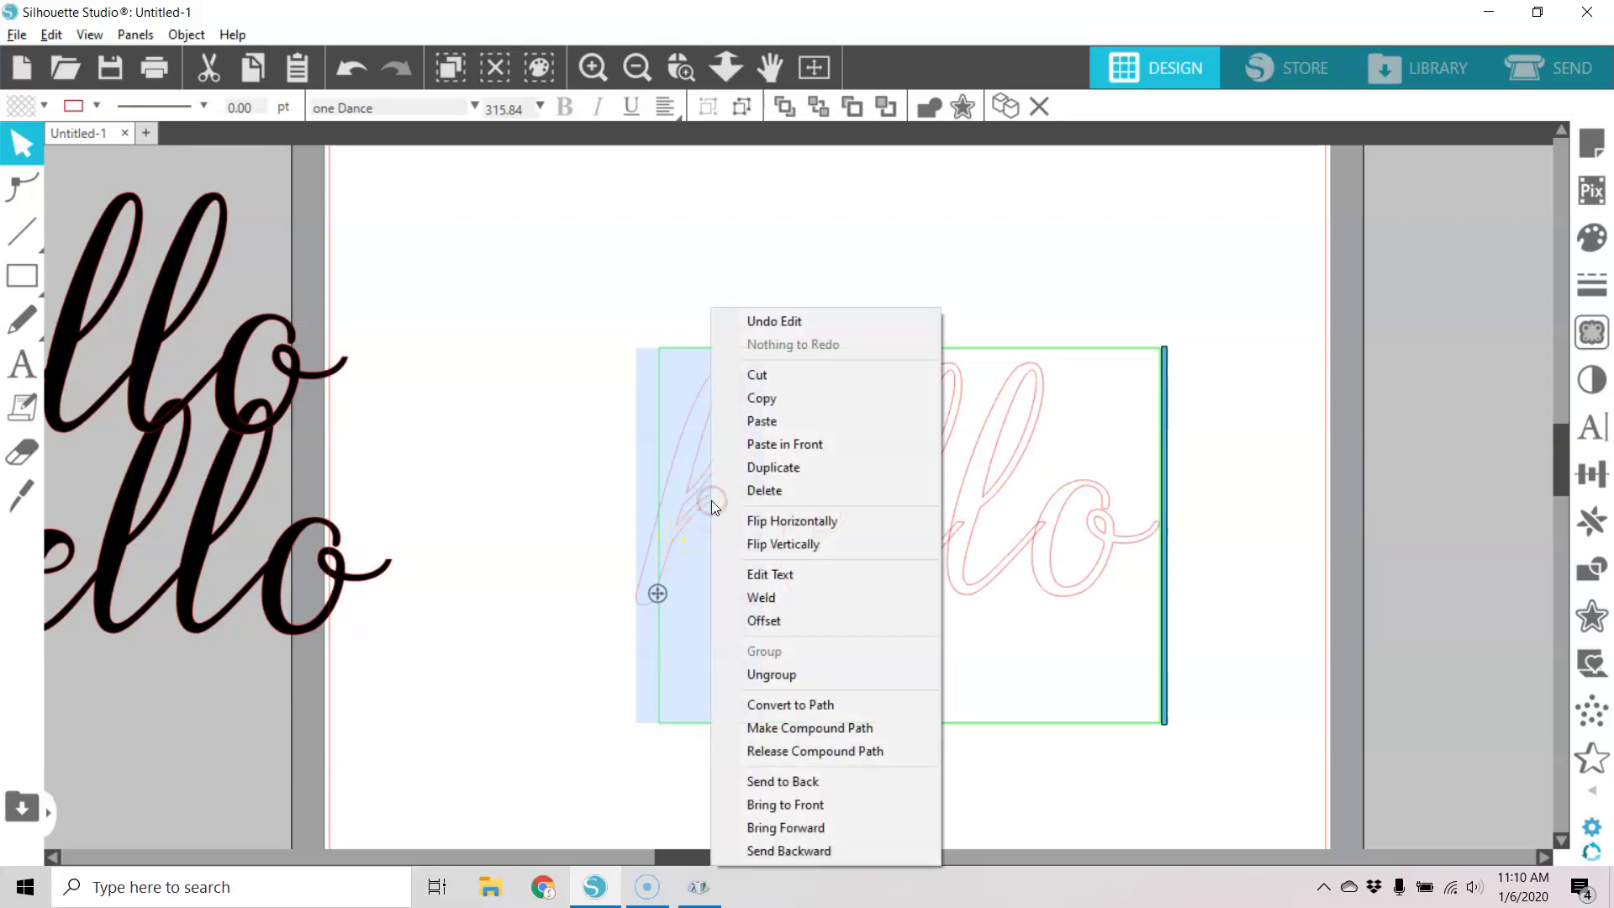
pyautogui.click(765, 425)
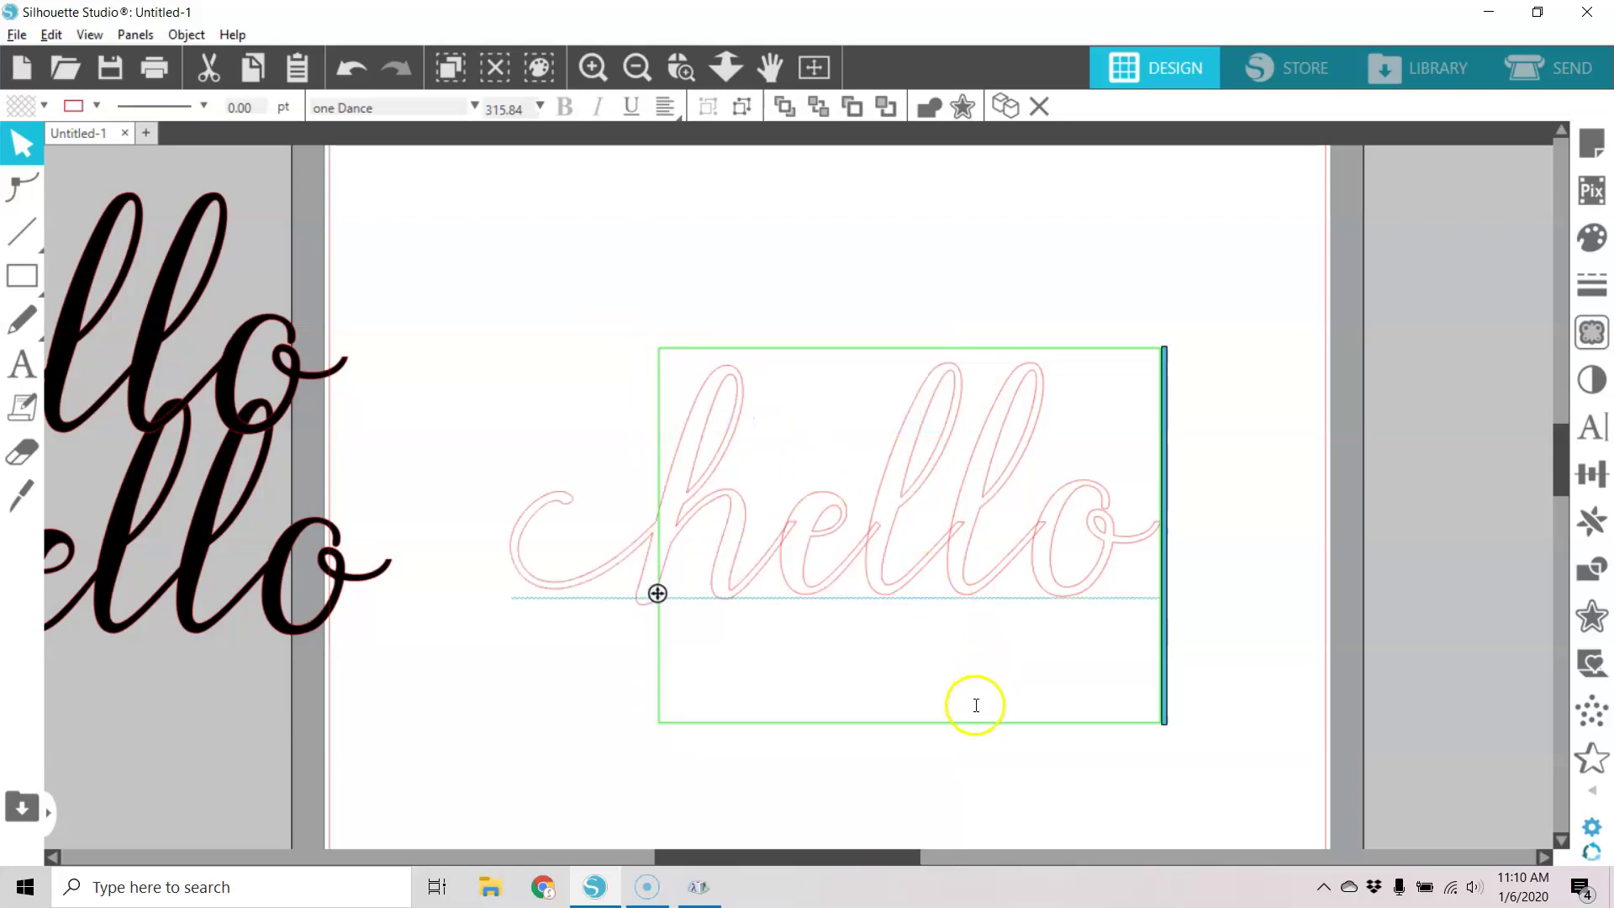
pyautogui.click(1116, 804)
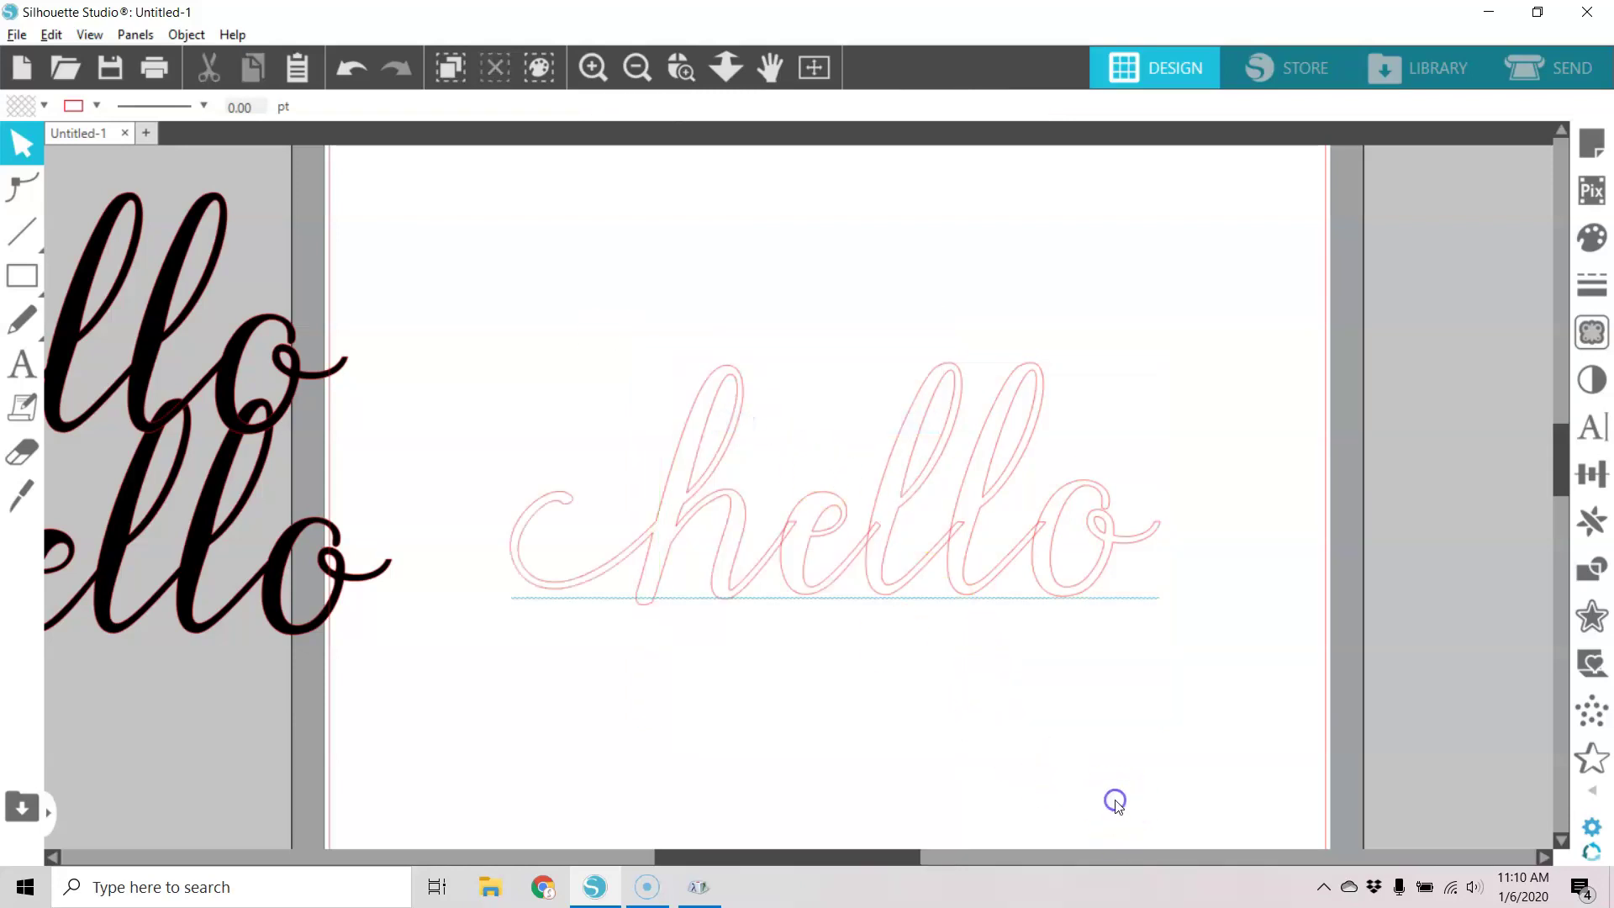
# Weld the chello text into one shape and move it to the page's left edge
pyautogui.click(815, 599)
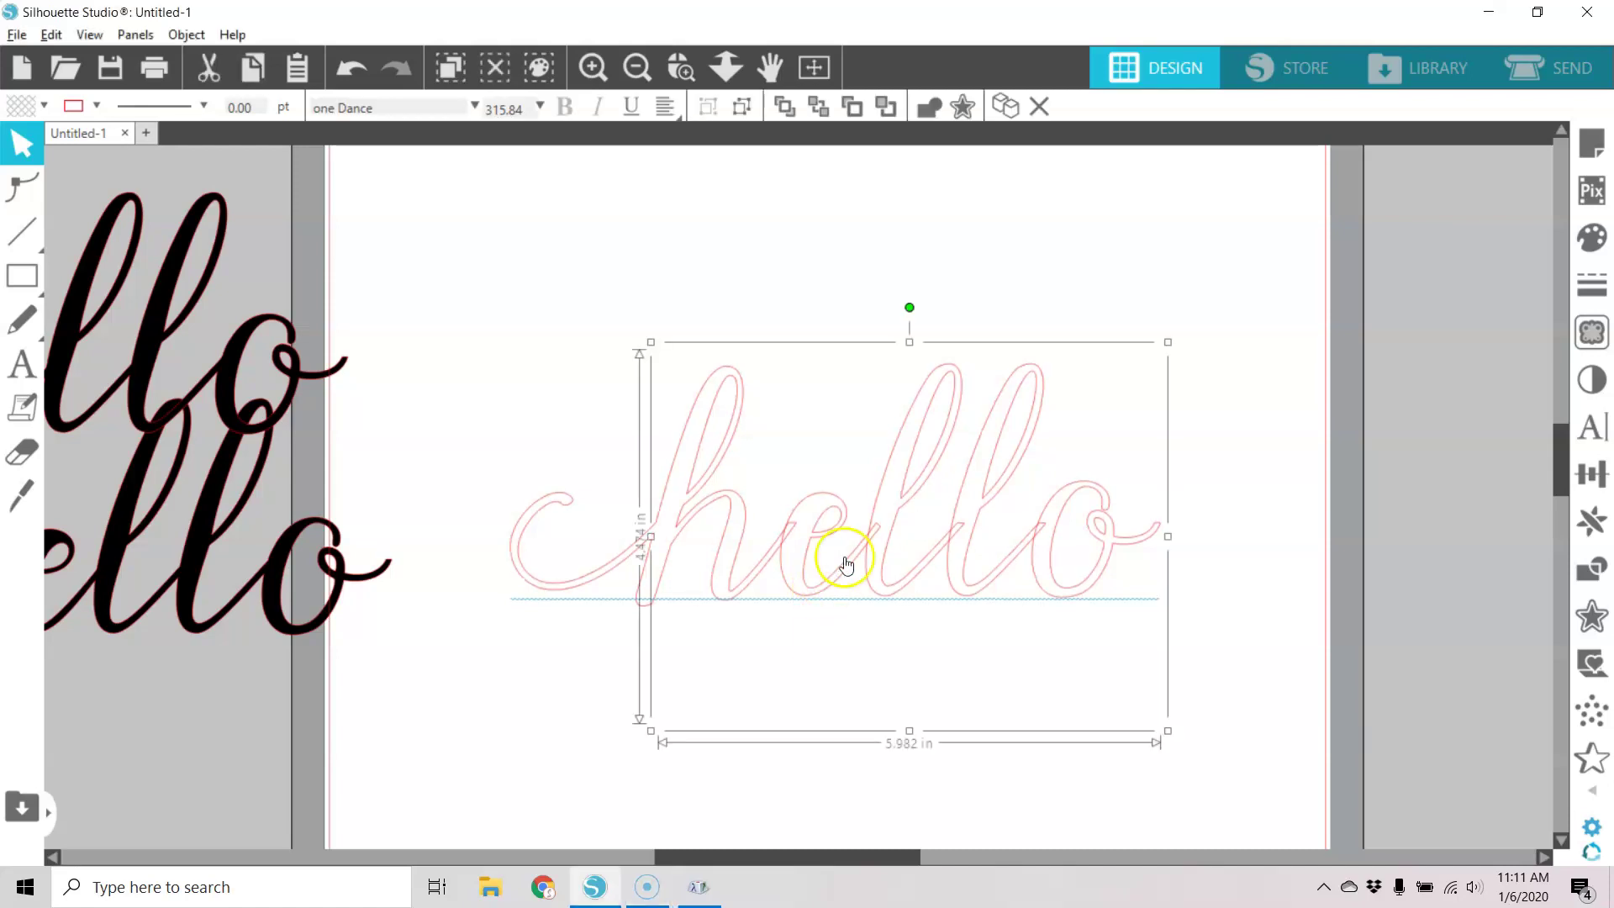
pyautogui.click(931, 107)
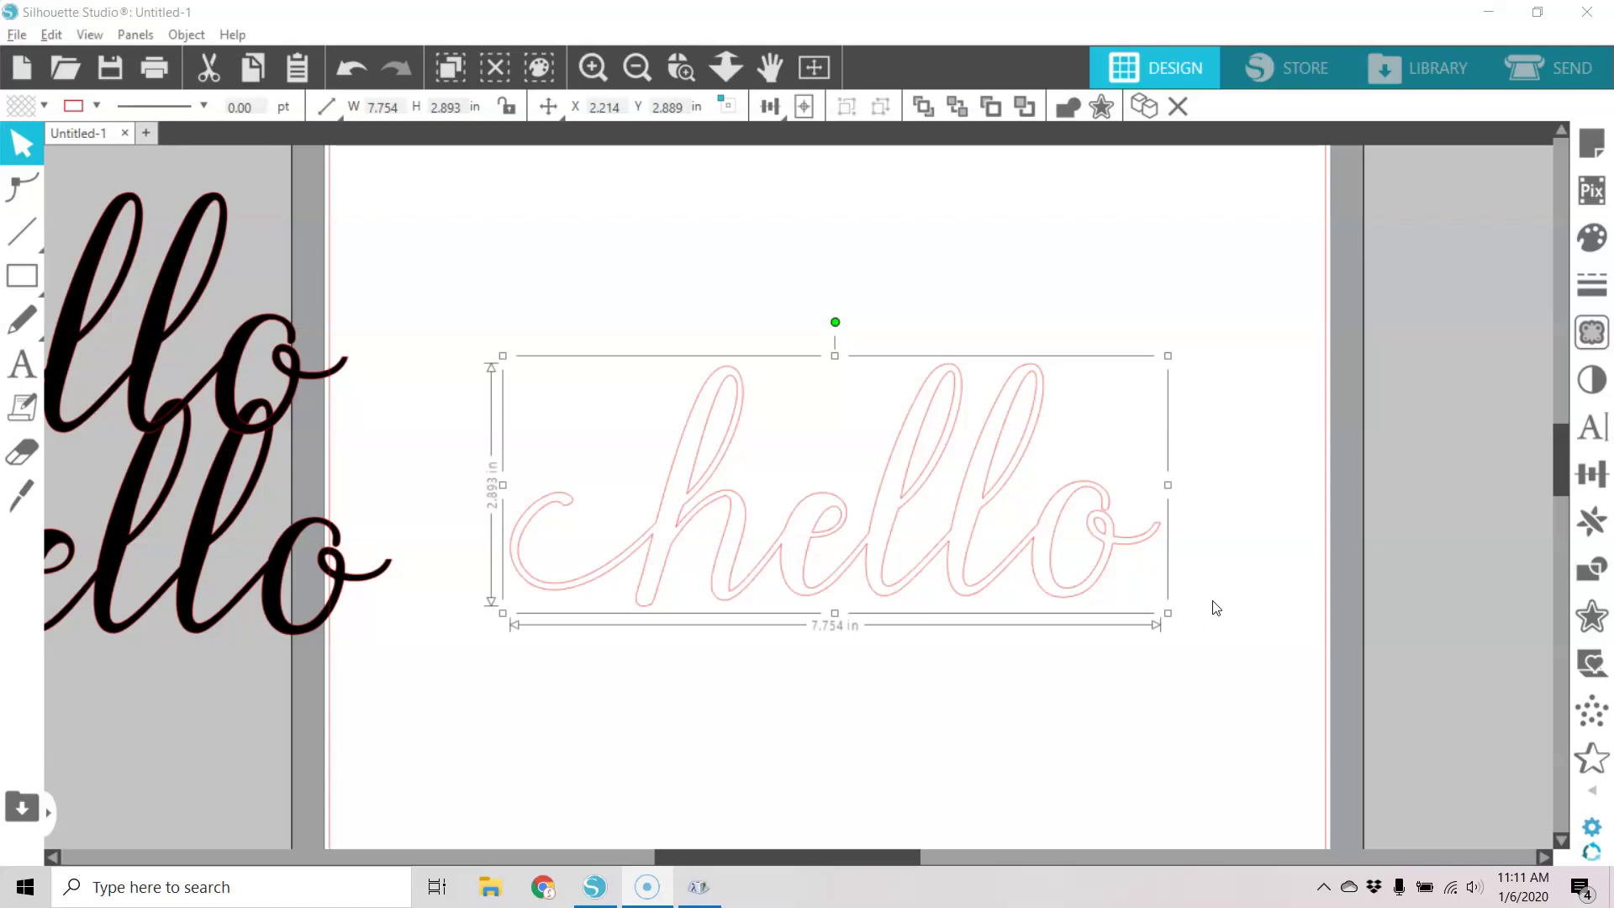
pyautogui.click(1202, 599)
pyautogui.click(1198, 603)
pyautogui.click(1172, 616)
pyautogui.moveTo(1067, 598); pyautogui.dragTo(236, 691)
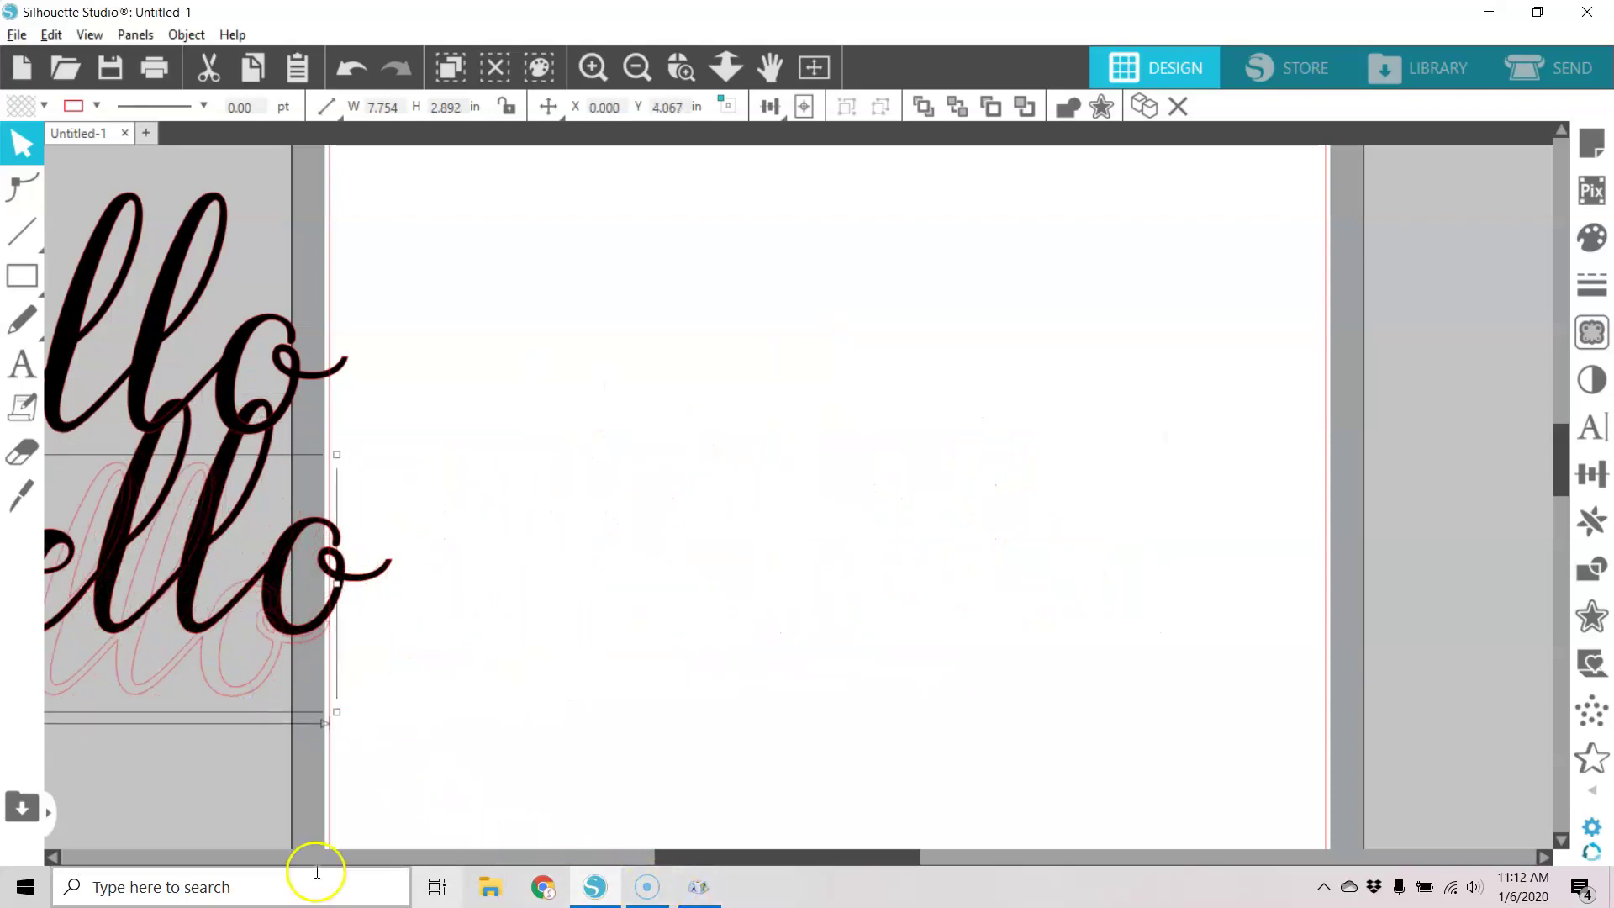
# Add an Arial 'love' text, enlarged to about 4.9 in wide near the page centre
pyautogui.click(514, 309)
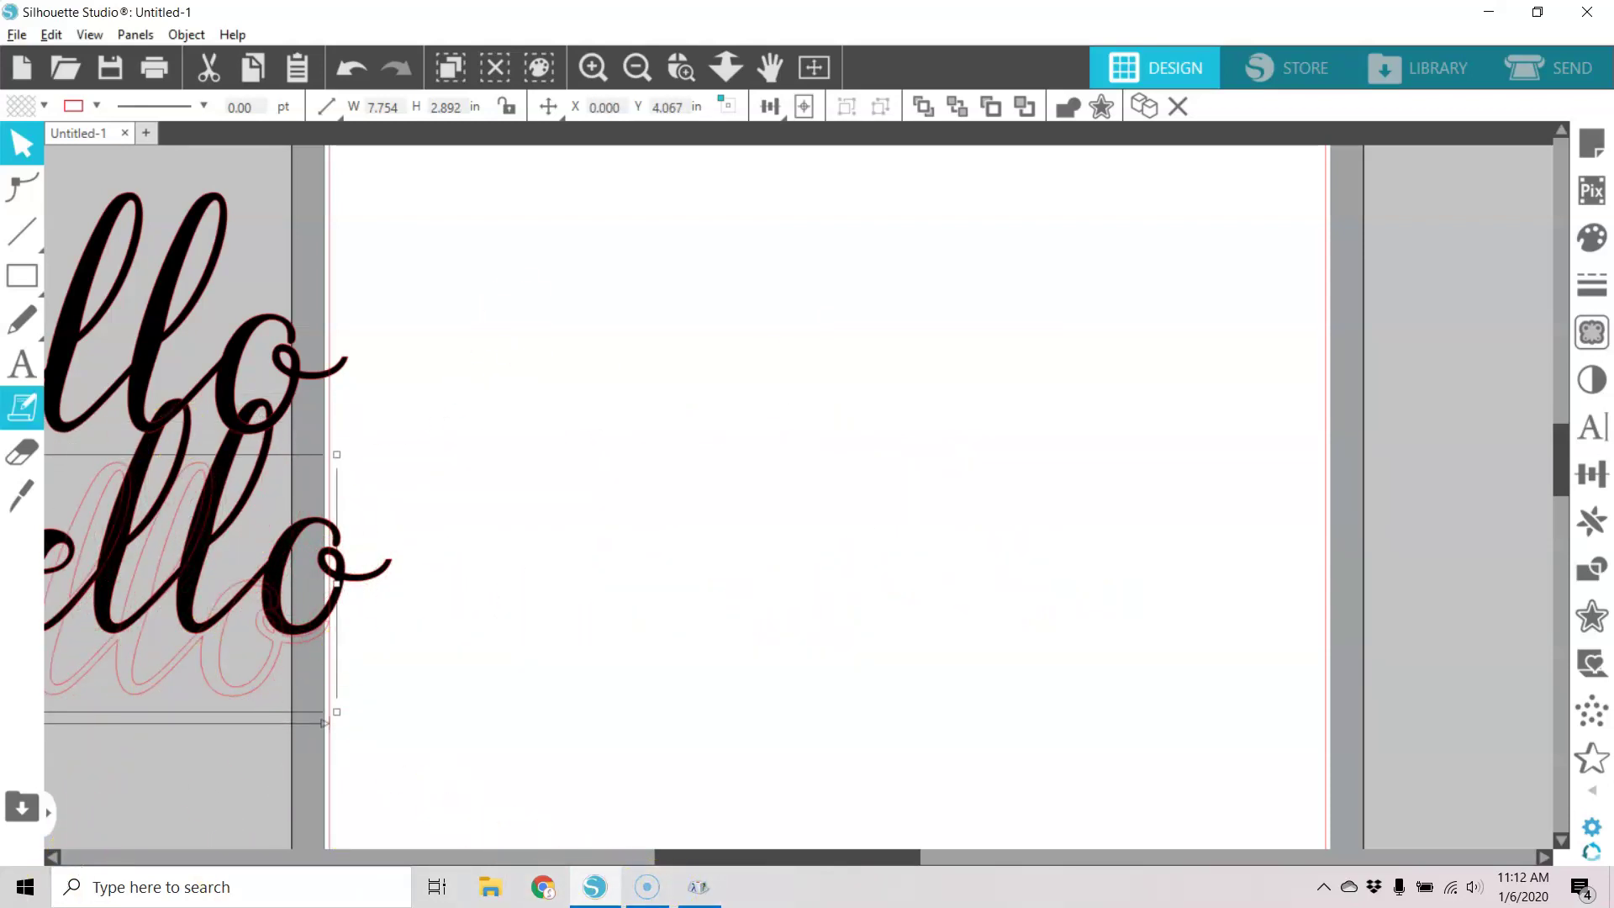
pyautogui.click(18, 370)
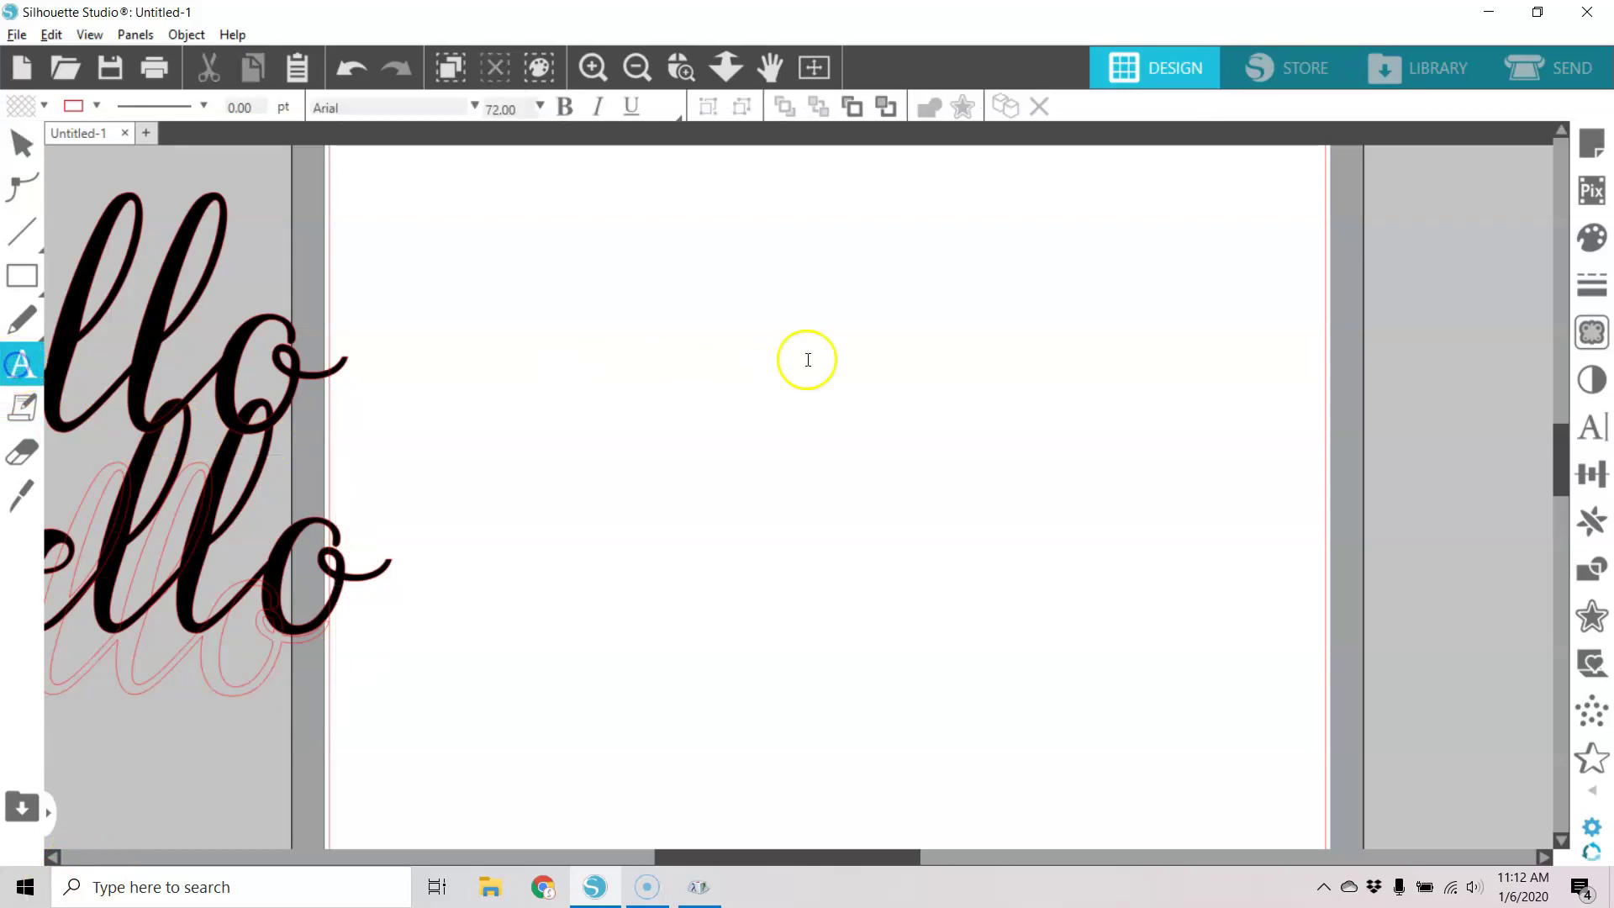
pyautogui.click(643, 410)
pyautogui.click(864, 471)
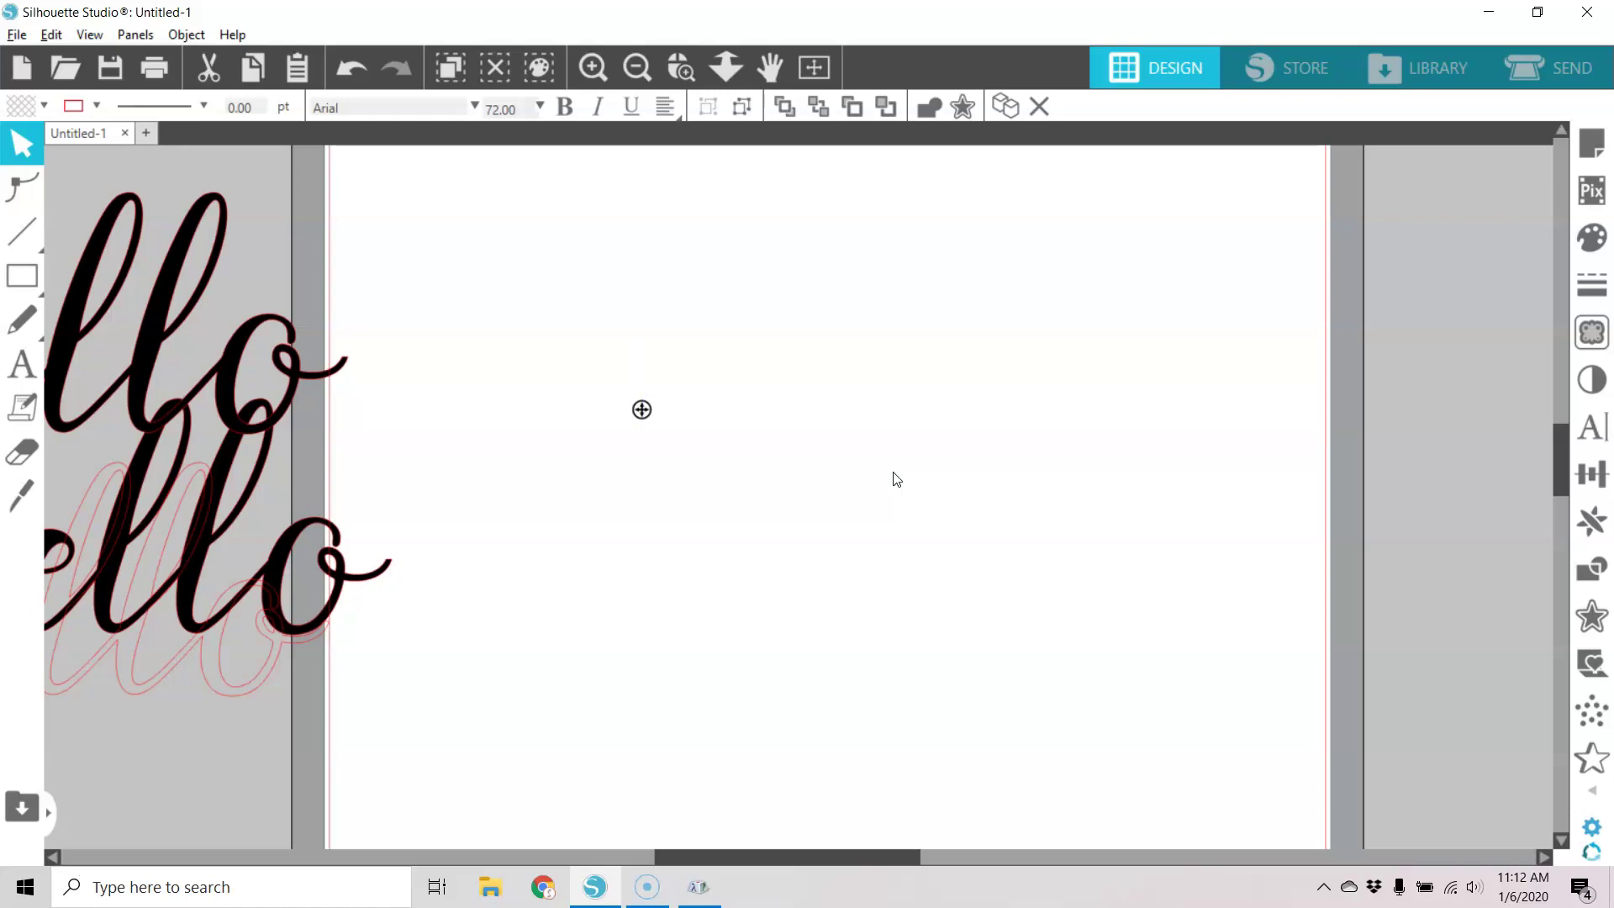
pyautogui.write('love')
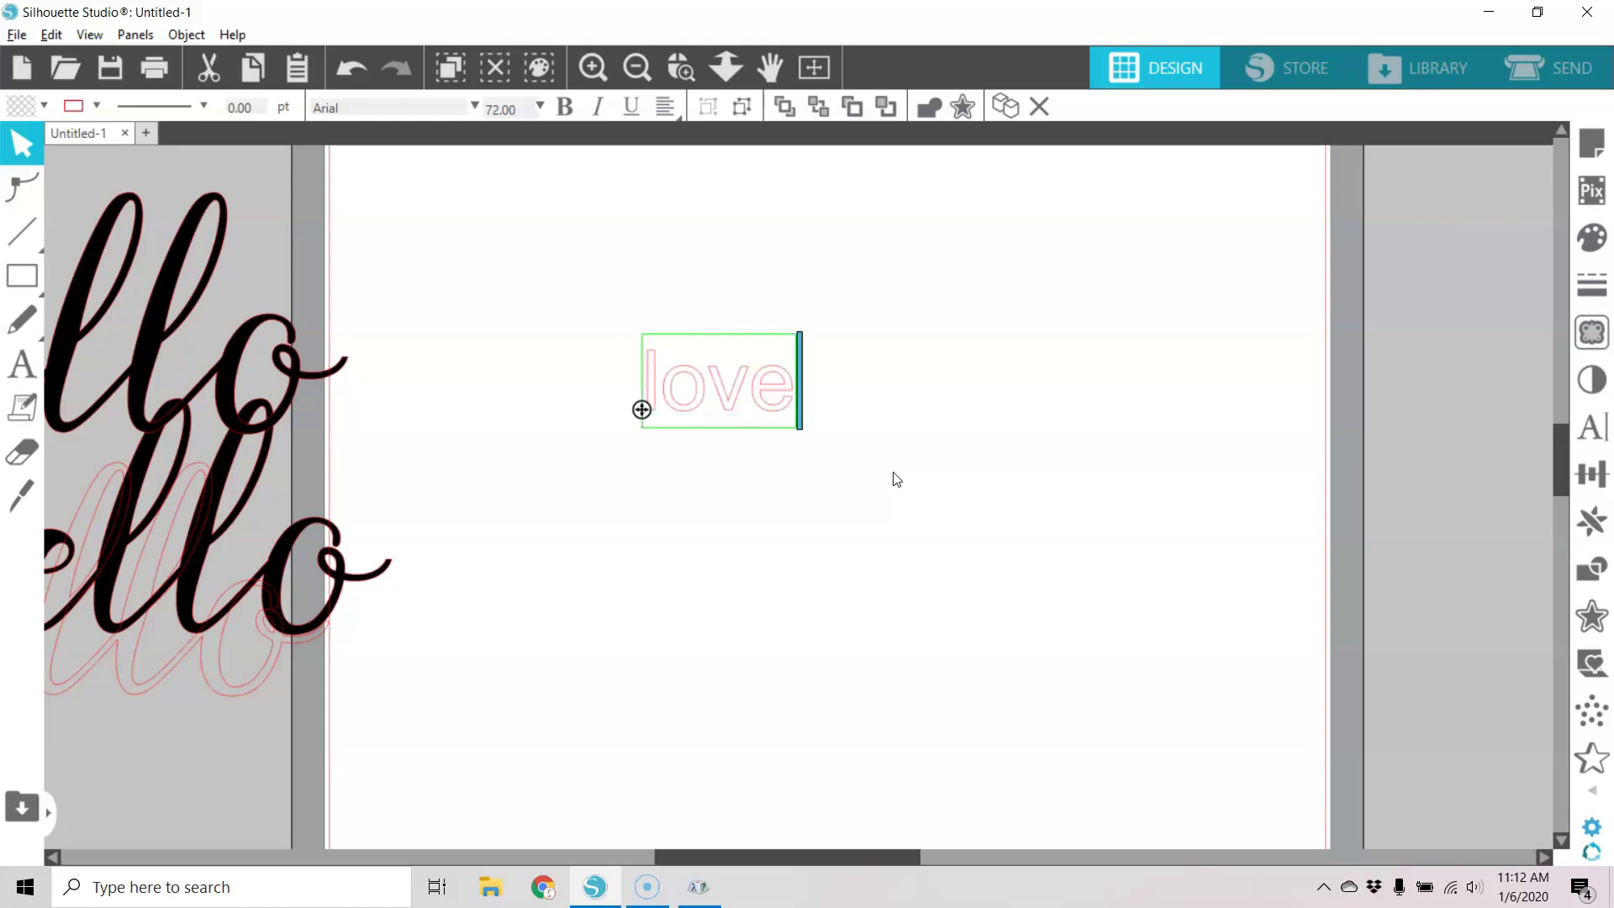
pyautogui.click(893, 473)
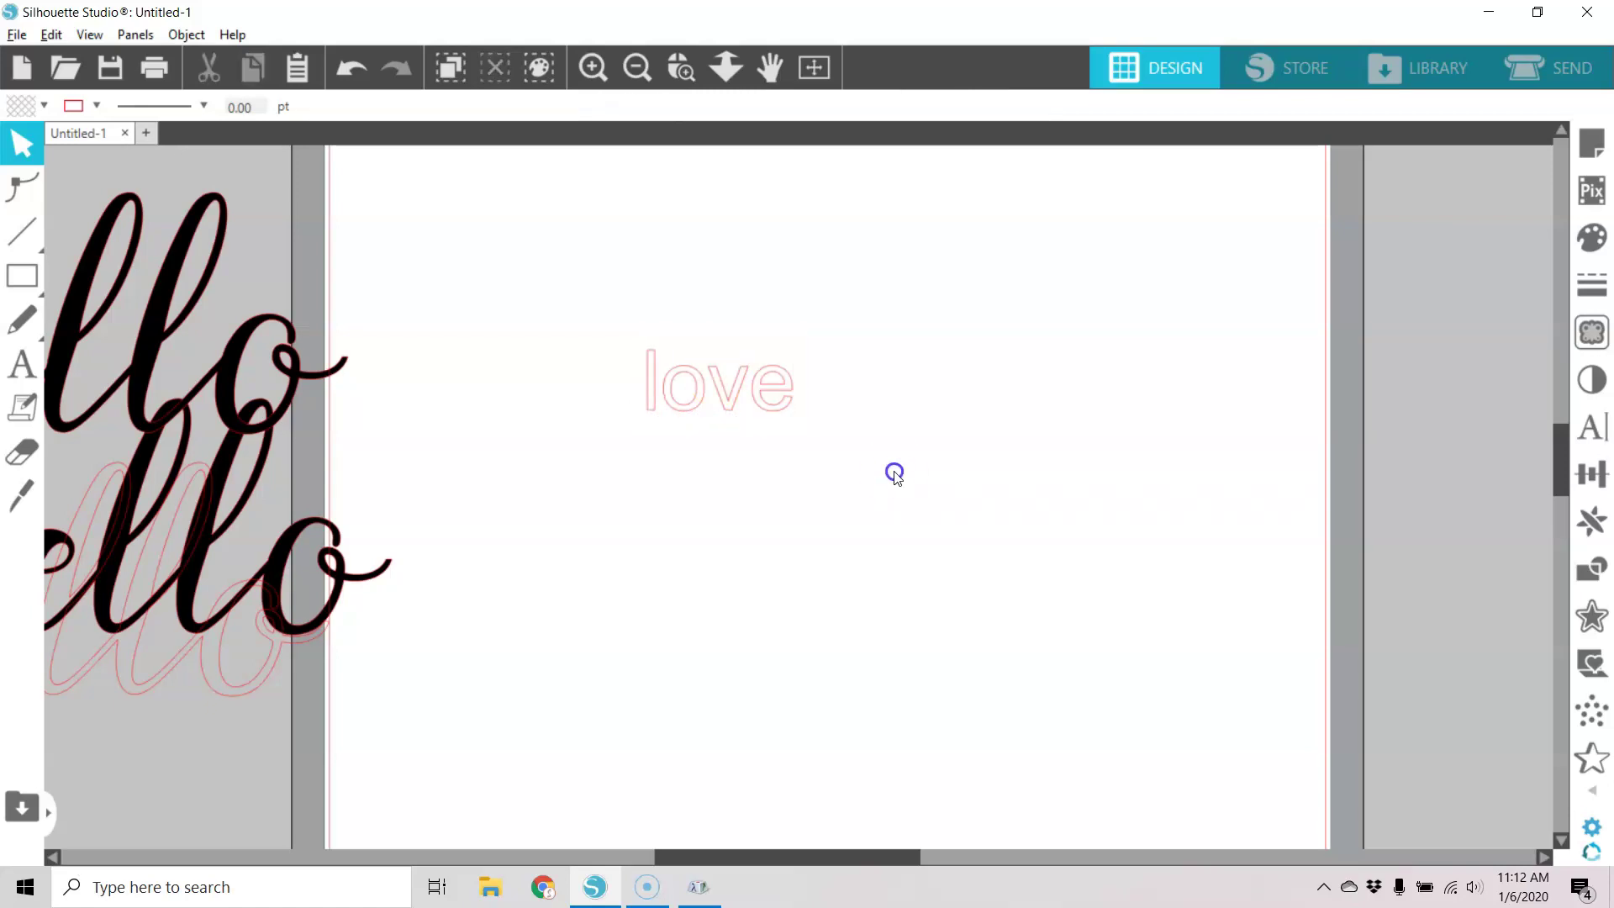
pyautogui.click(779, 409)
pyautogui.moveTo(800, 432); pyautogui.dragTo(1067, 597)
pyautogui.moveTo(1001, 547); pyautogui.dragTo(1012, 515)
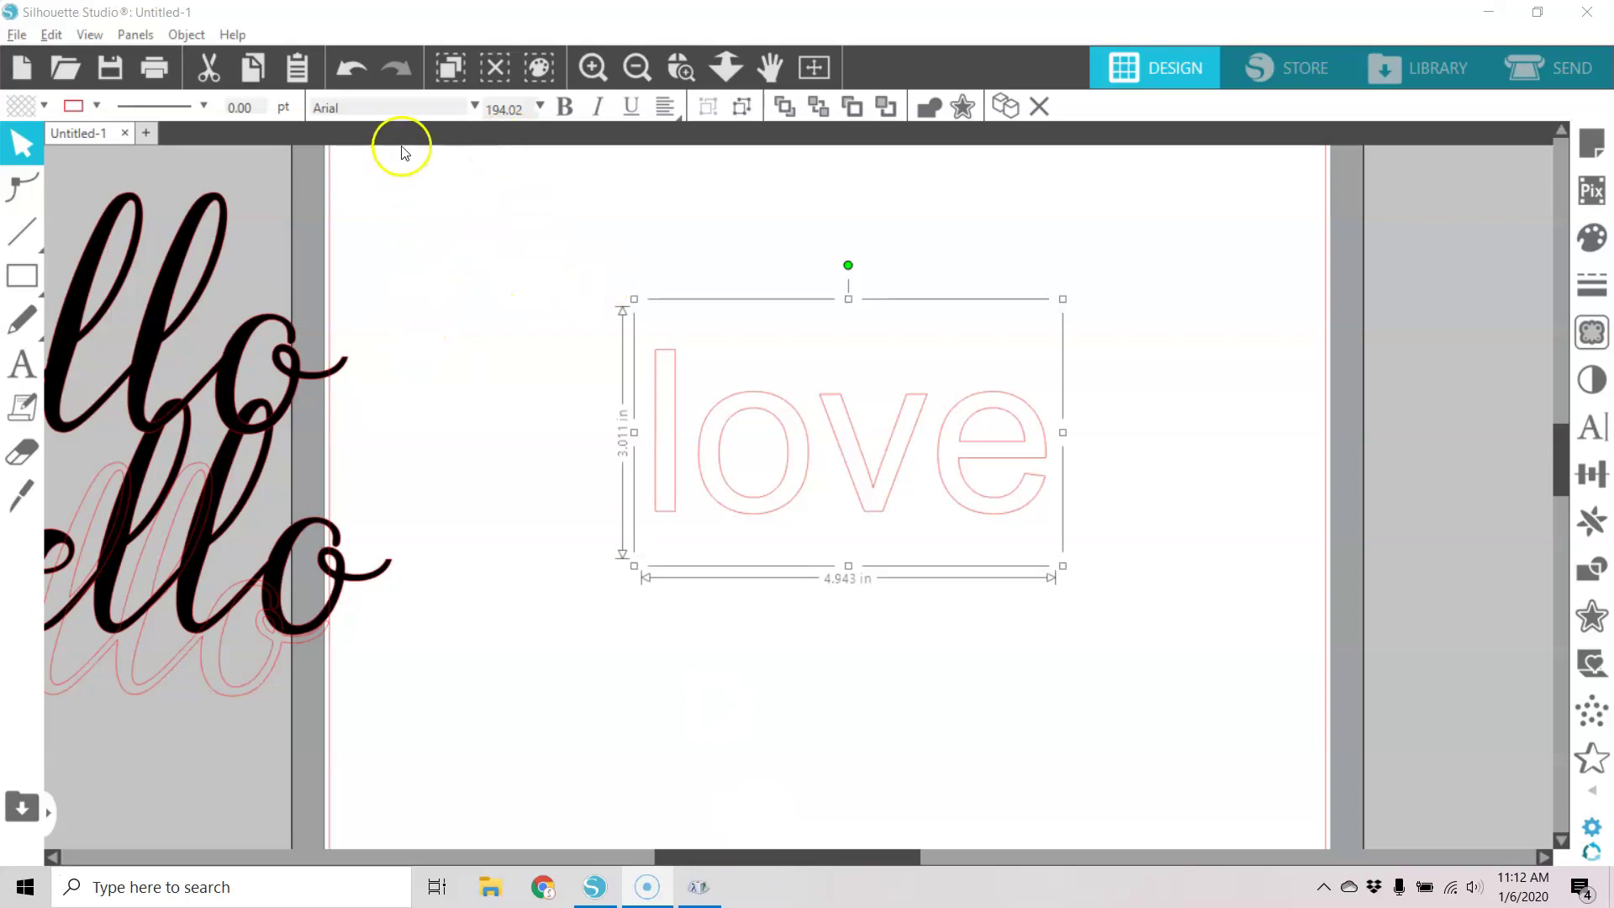
# Set love in Nostalgia Script, enlarge it to 4.25 in wide and centre it
pyautogui.click(476, 107)
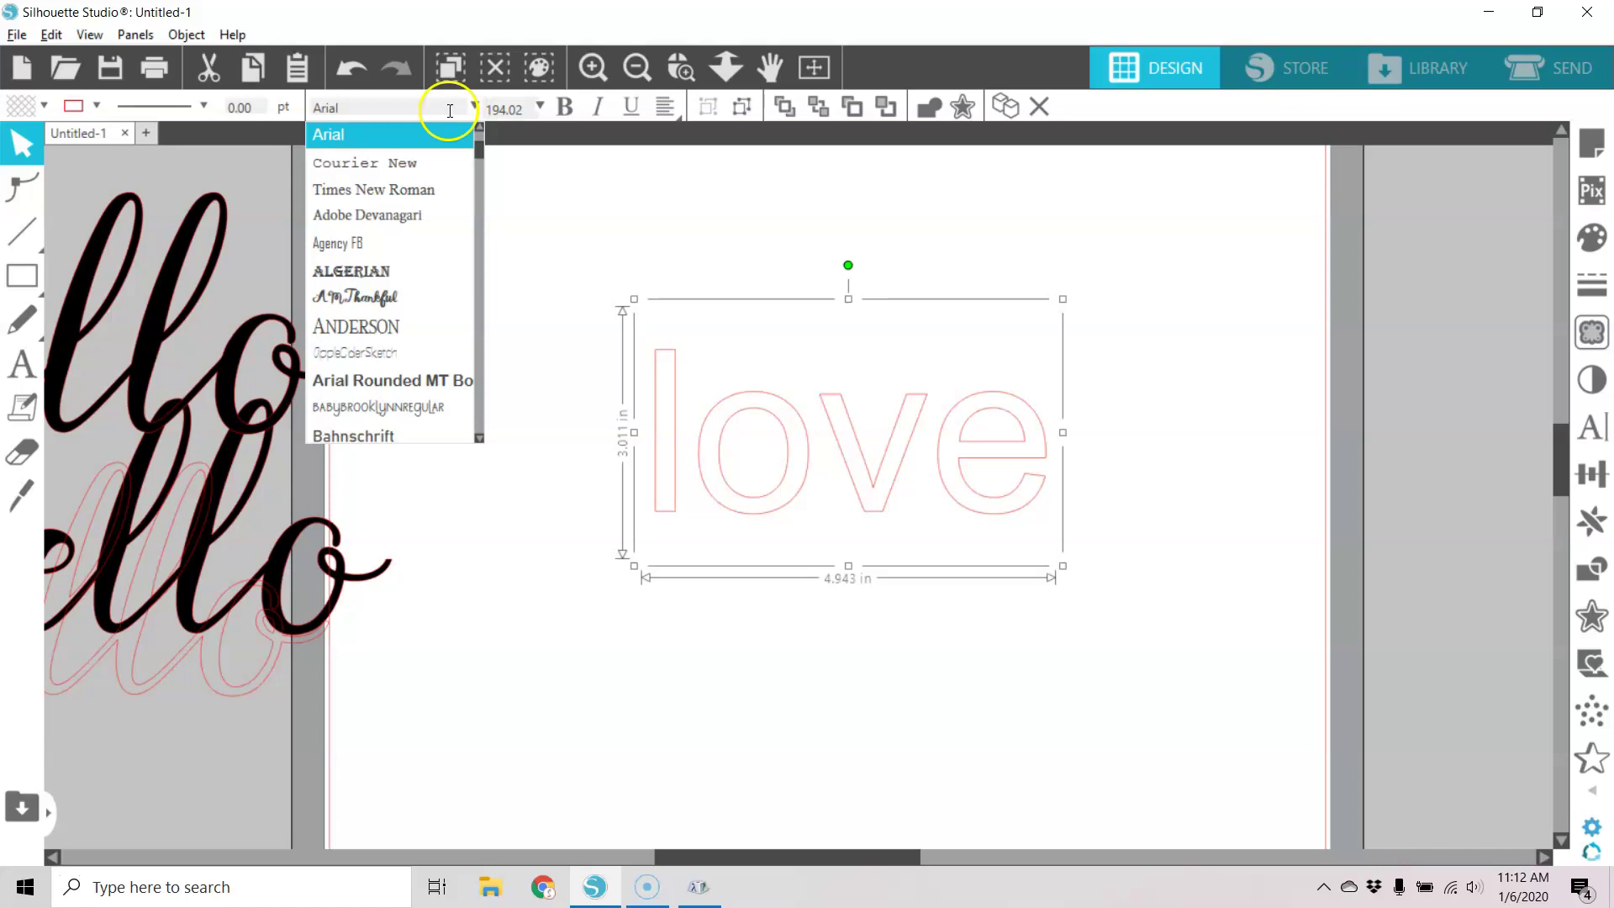
pyautogui.click(298, 102)
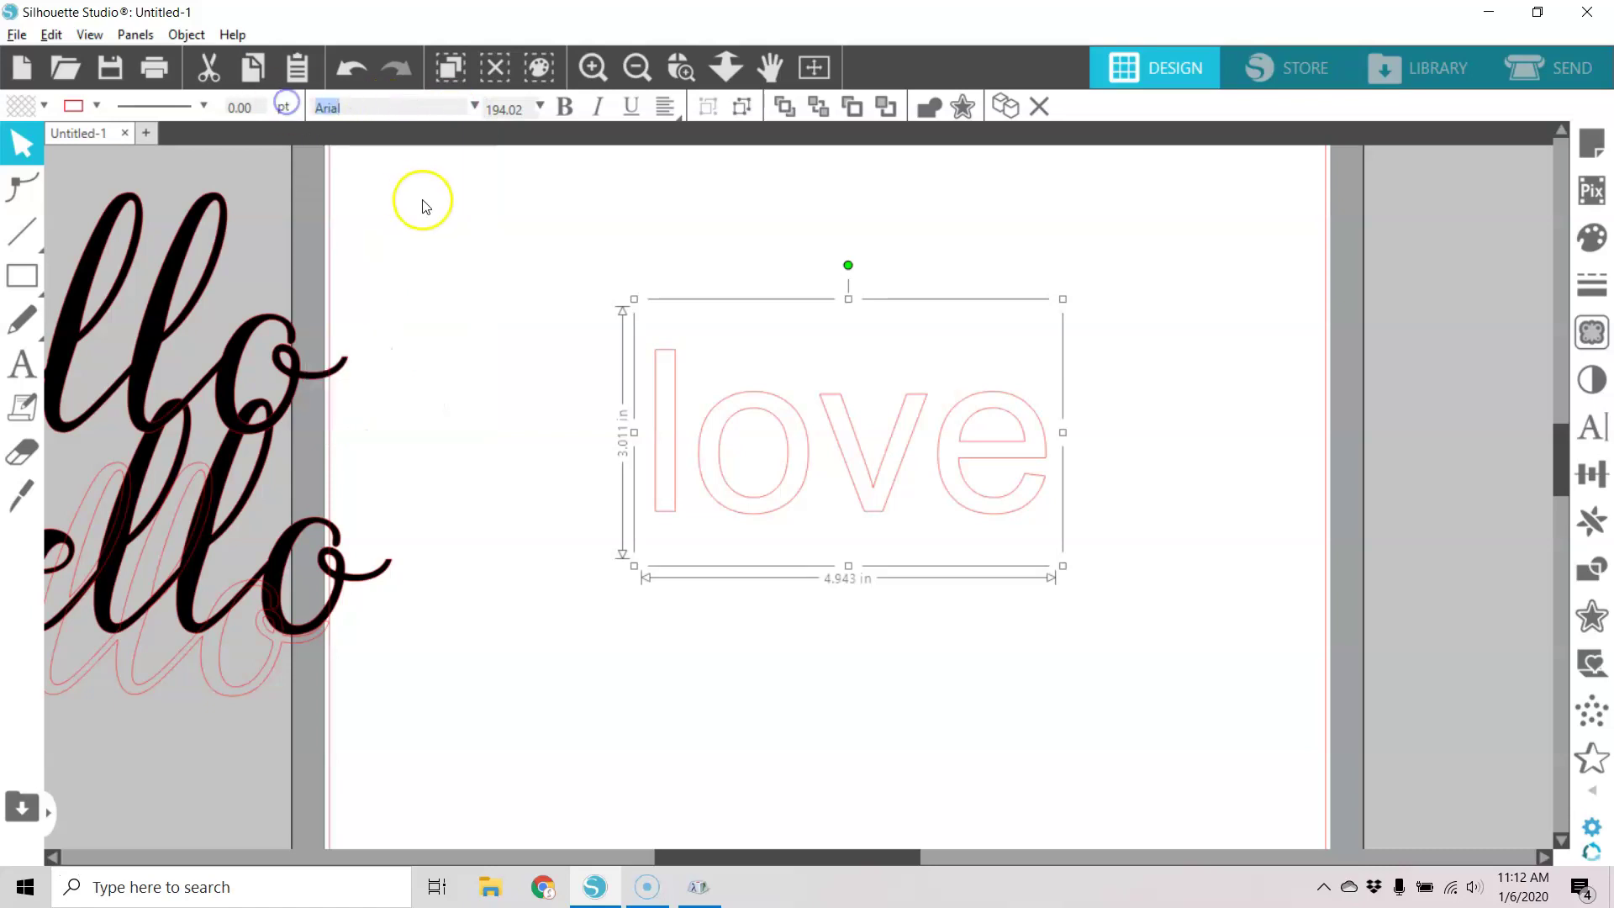
pyautogui.write('ns')
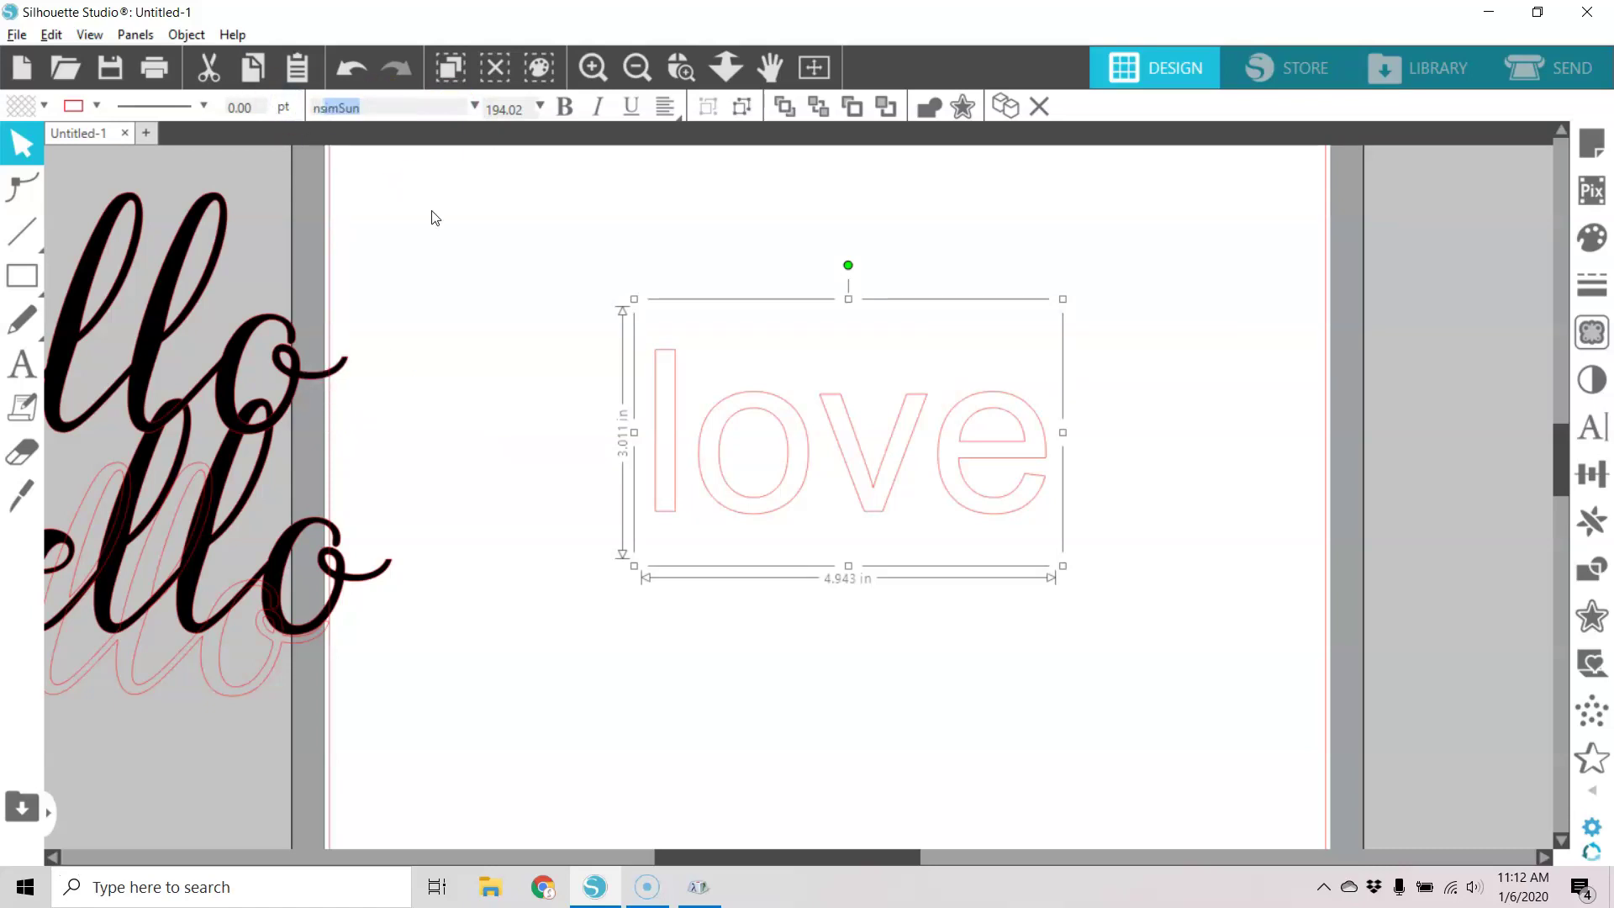
pyautogui.write('ostalgia Script')
pyautogui.press('Return')
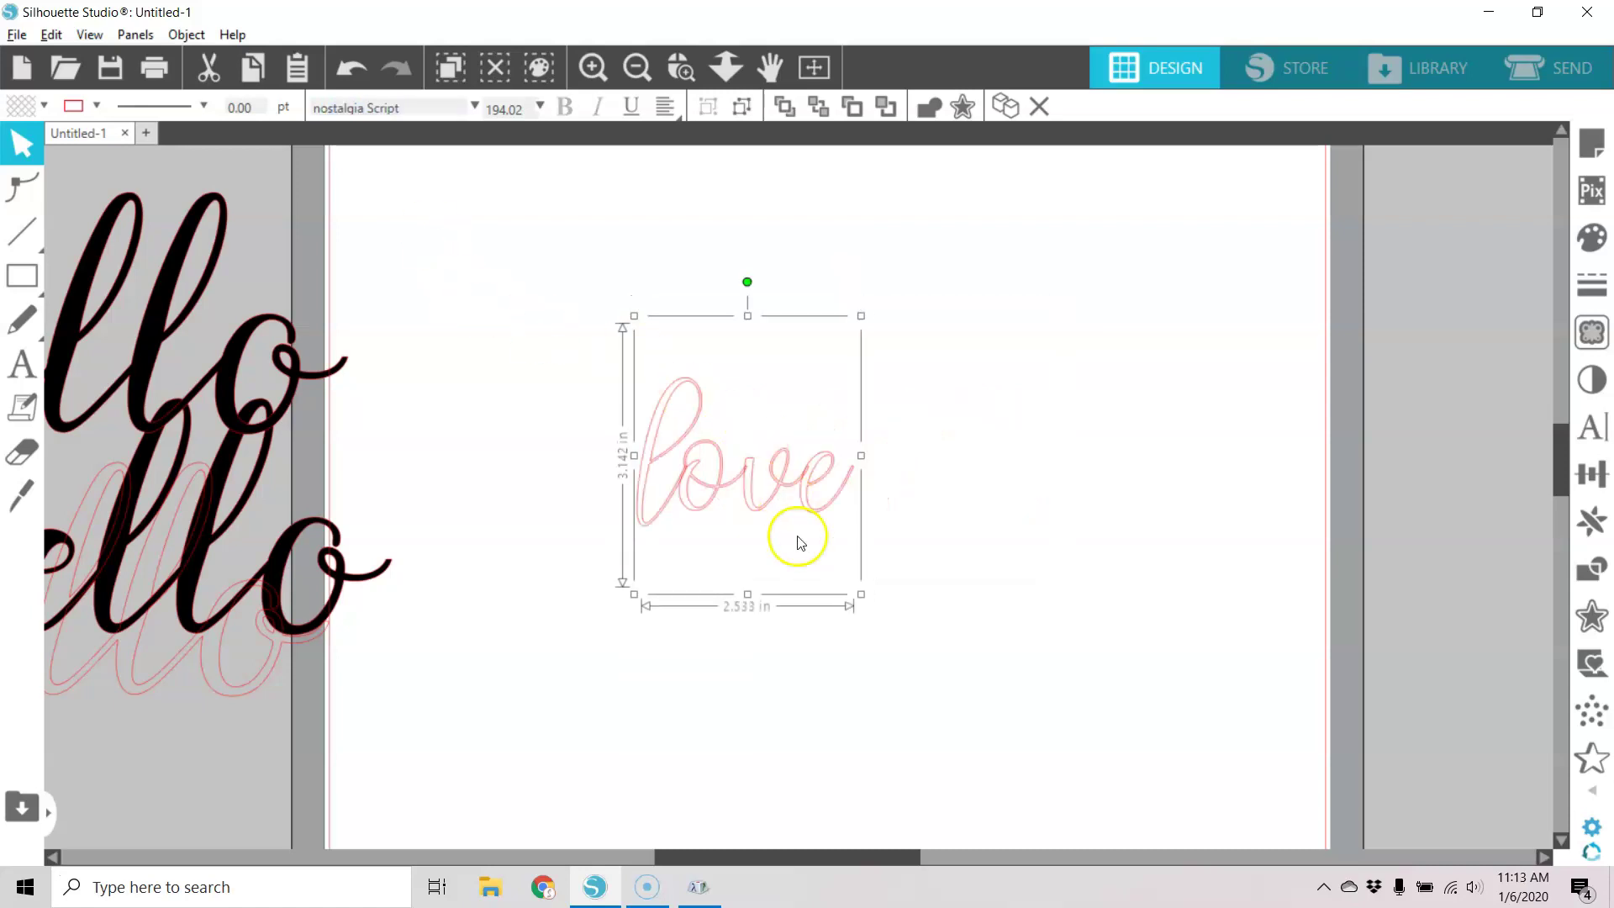
pyautogui.moveTo(862, 594); pyautogui.dragTo(1131, 670)
pyautogui.moveTo(936, 634); pyautogui.dragTo(957, 486)
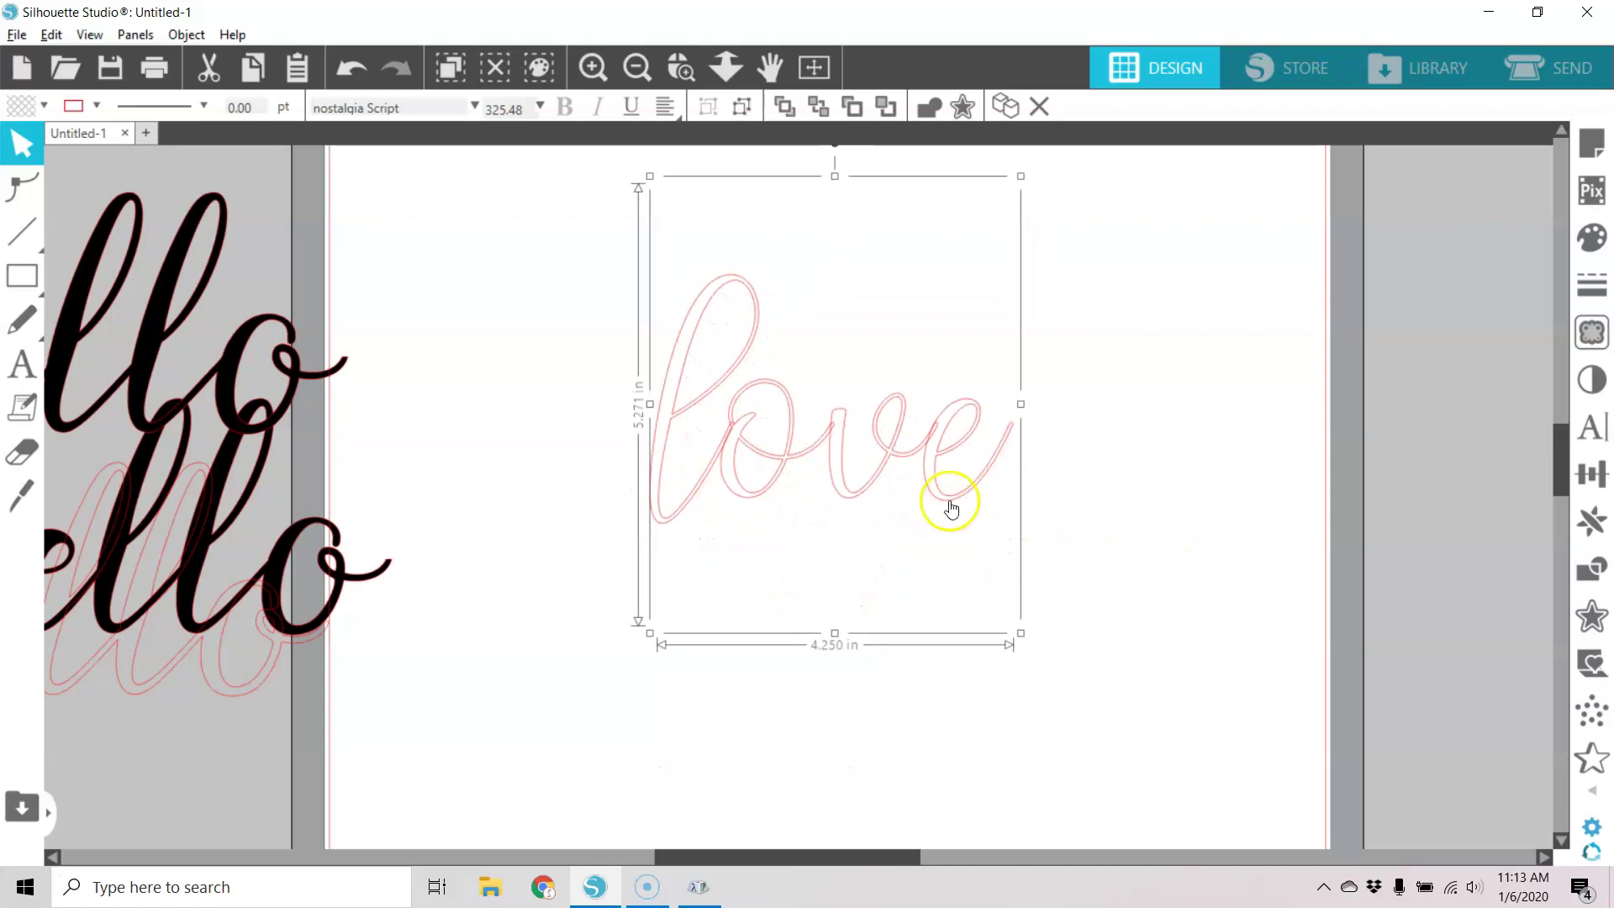
pyautogui.moveTo(950, 508); pyautogui.dragTo(1012, 524)
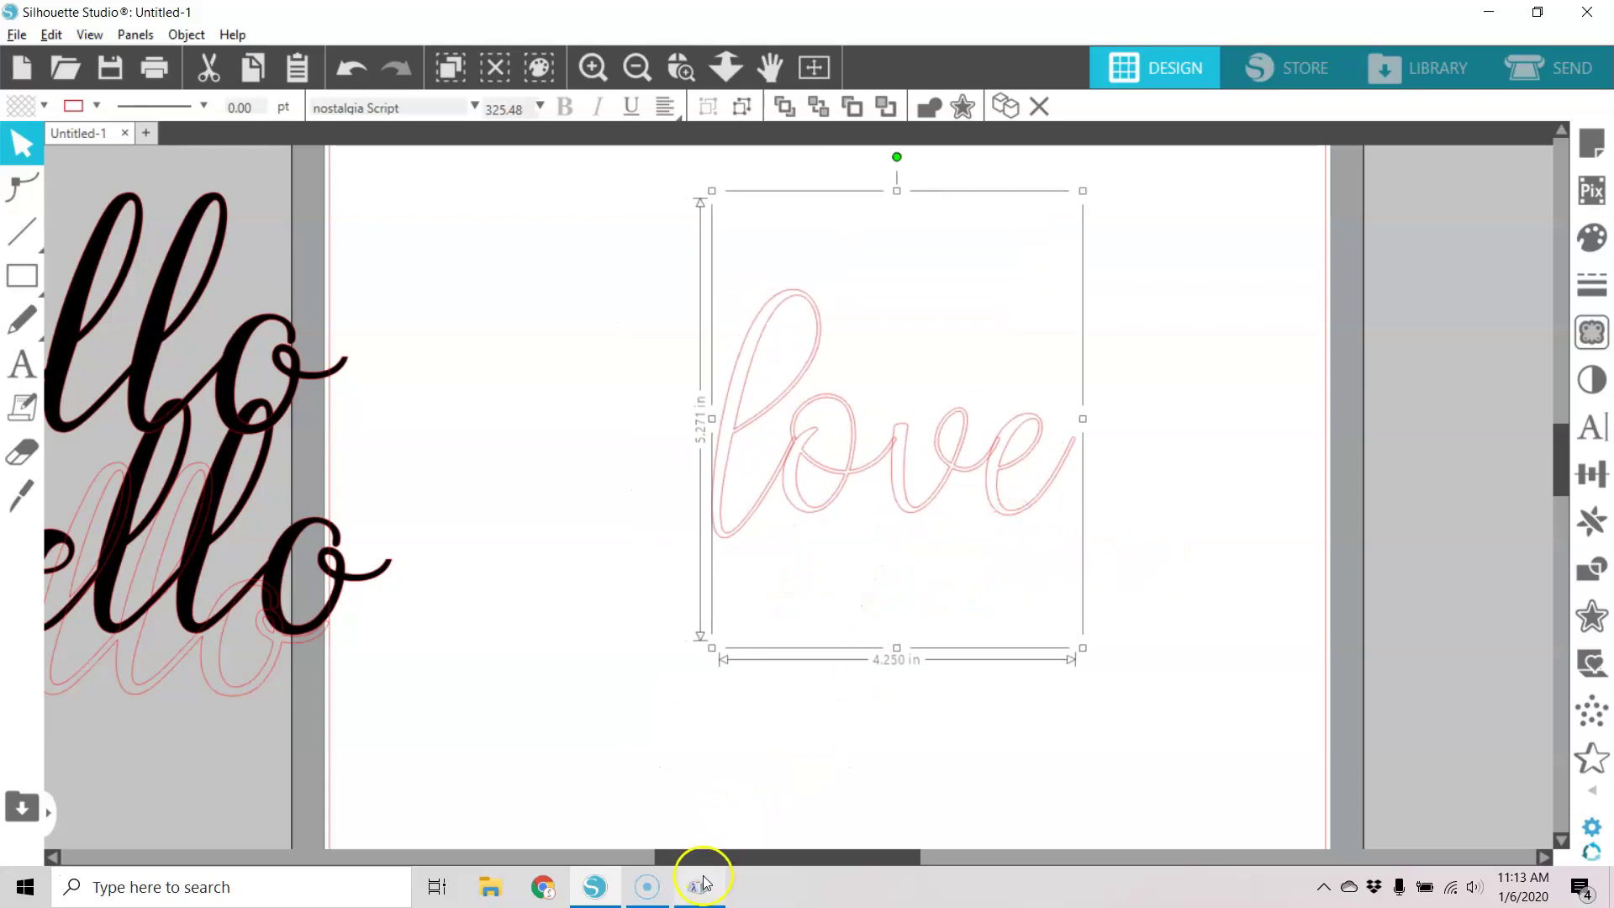
# Restore Character Map and show the Nostalgia Script font
pyautogui.moveTo(705, 882)
pyautogui.click(664, 836)
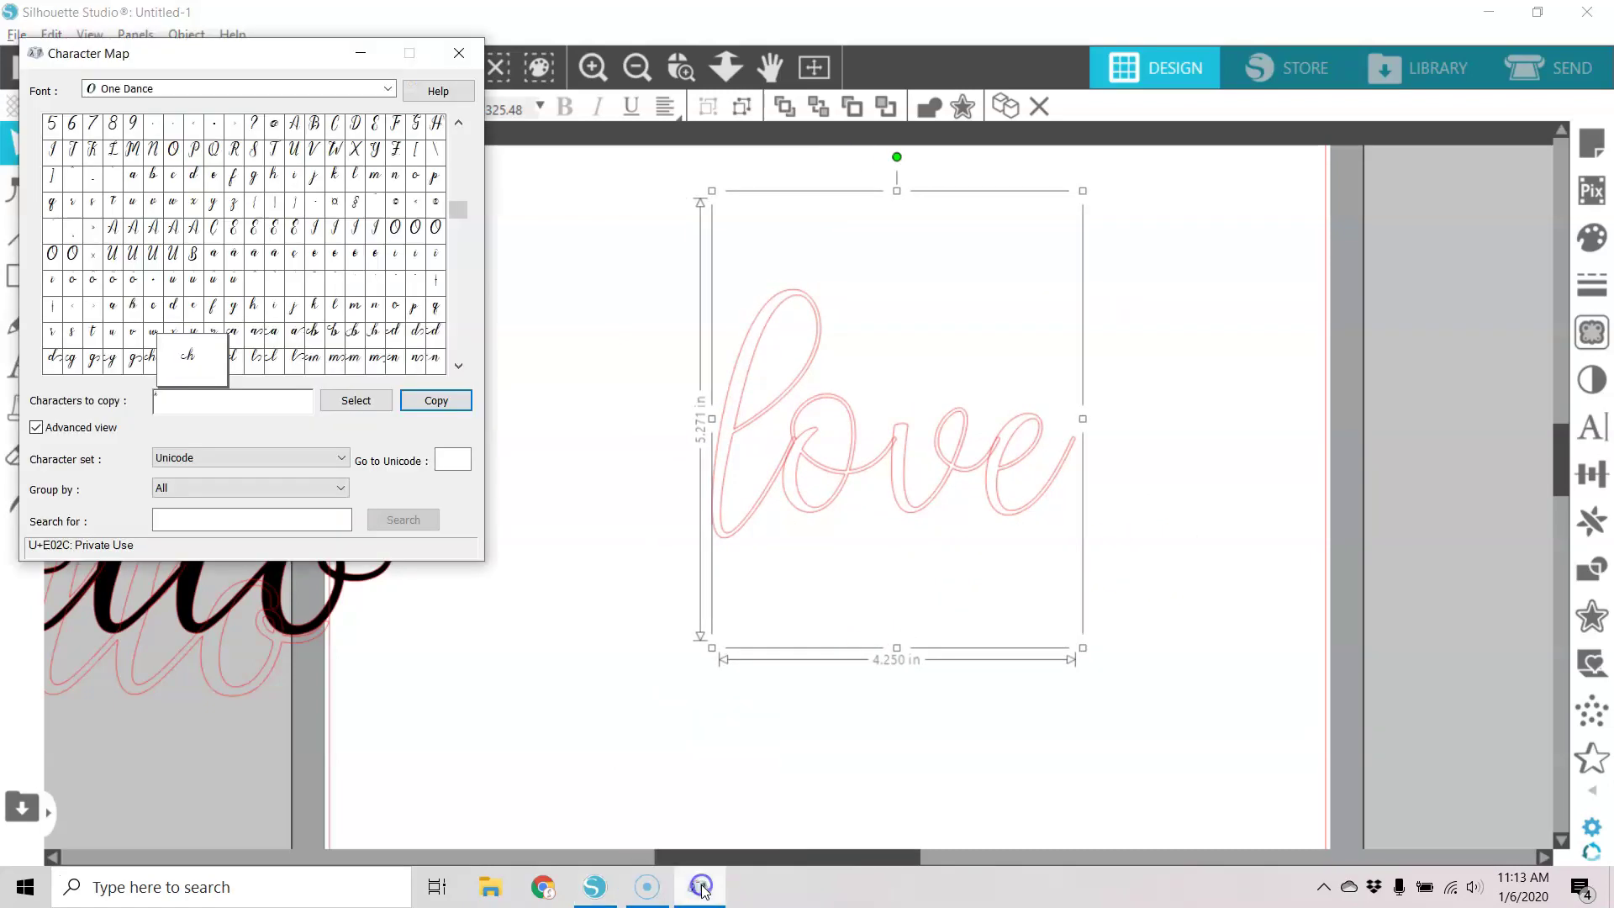
pyautogui.click(388, 88)
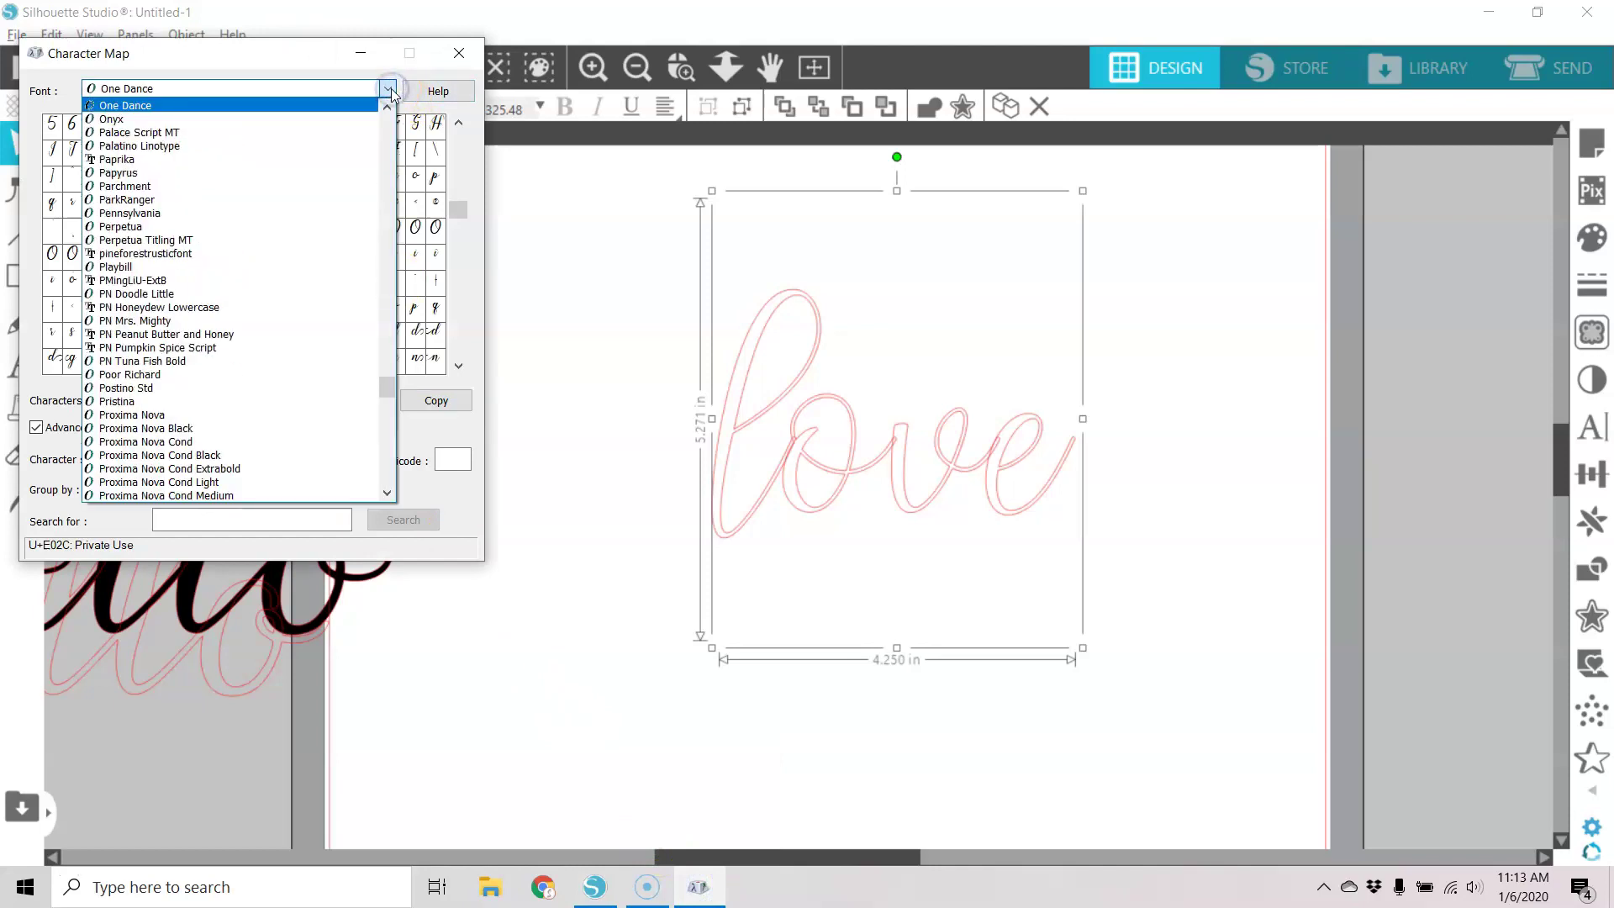
pyautogui.scroll(3, 353, 173)
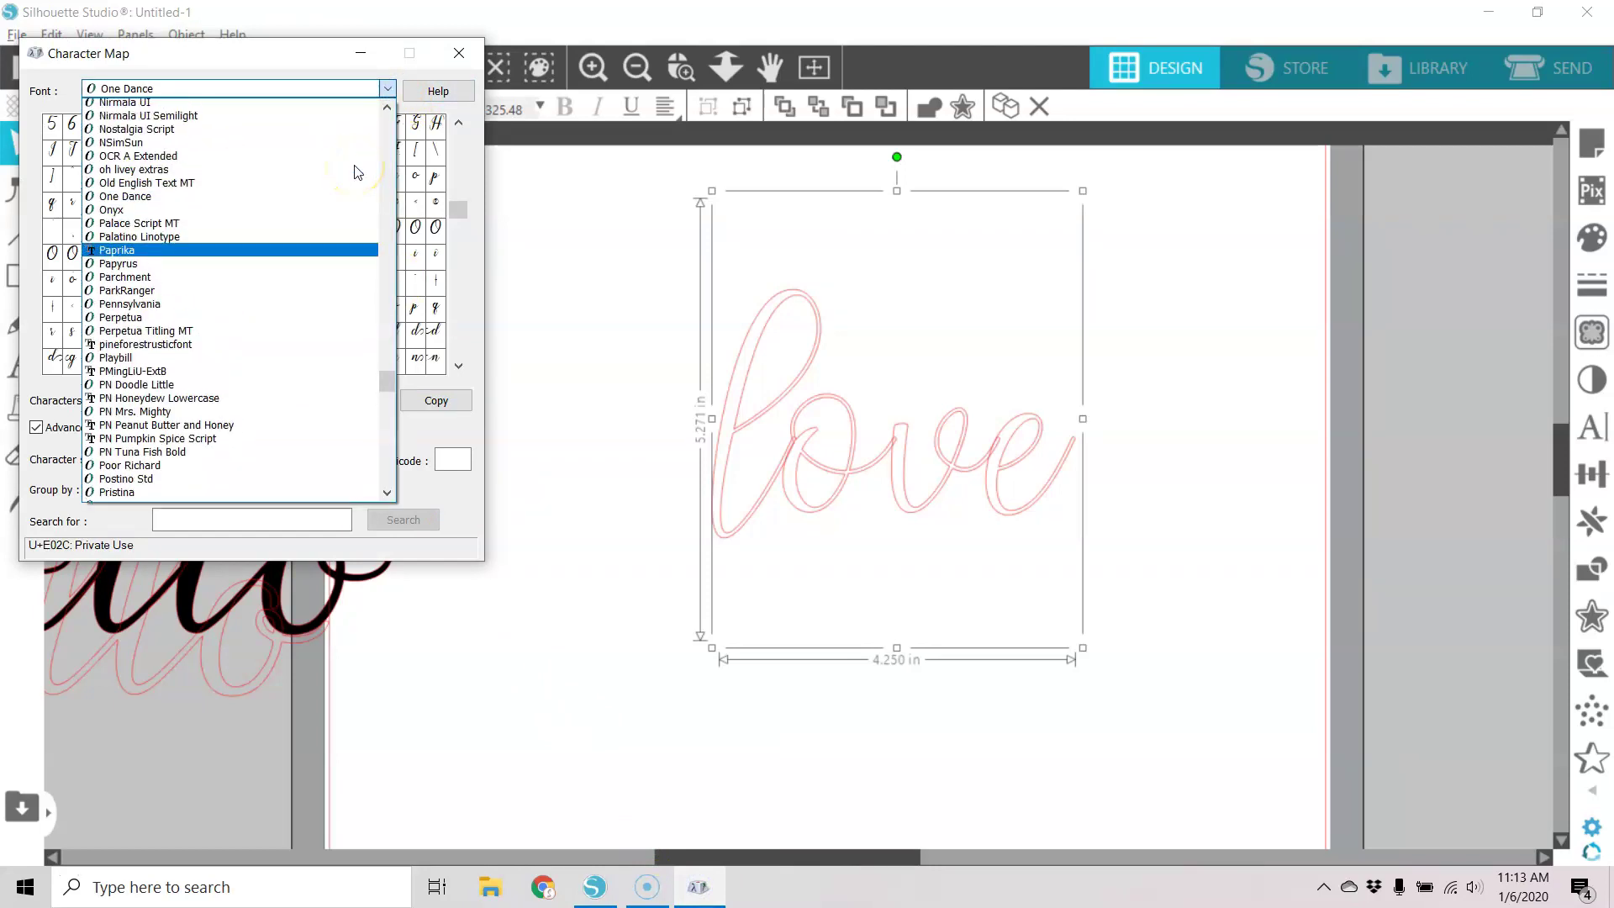
pyautogui.scroll(1, 357, 168)
pyautogui.click(327, 161)
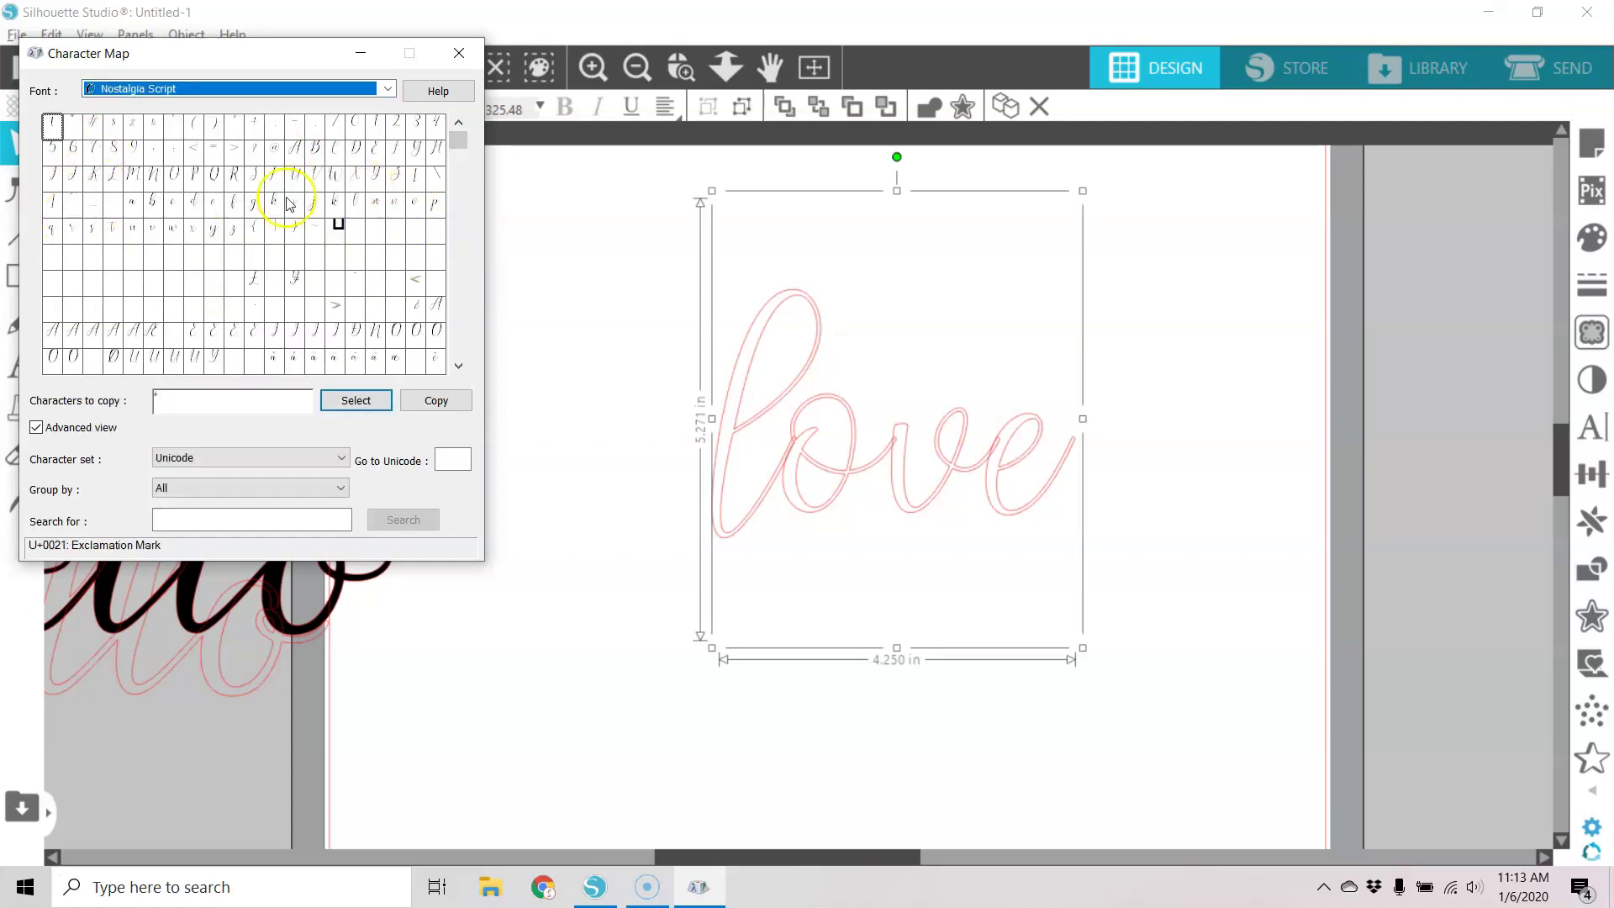
pyautogui.click(459, 367)
pyautogui.click(461, 367)
pyautogui.click(462, 368)
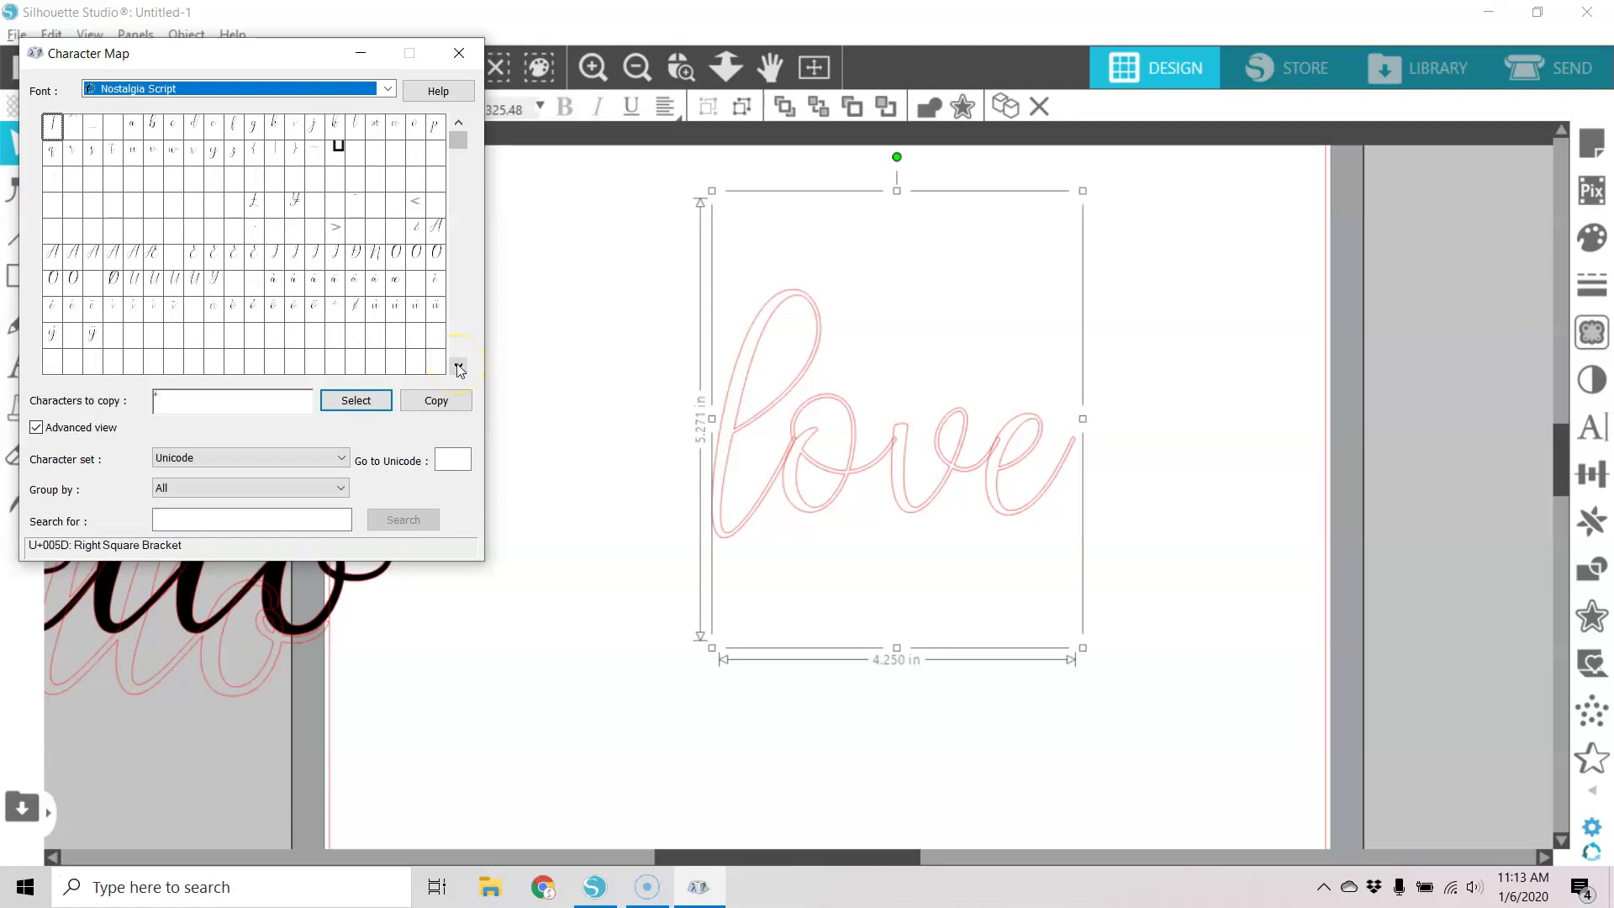
# Group characters by Unicode Subrange and show only Private Use Characters
pyautogui.click(342, 489)
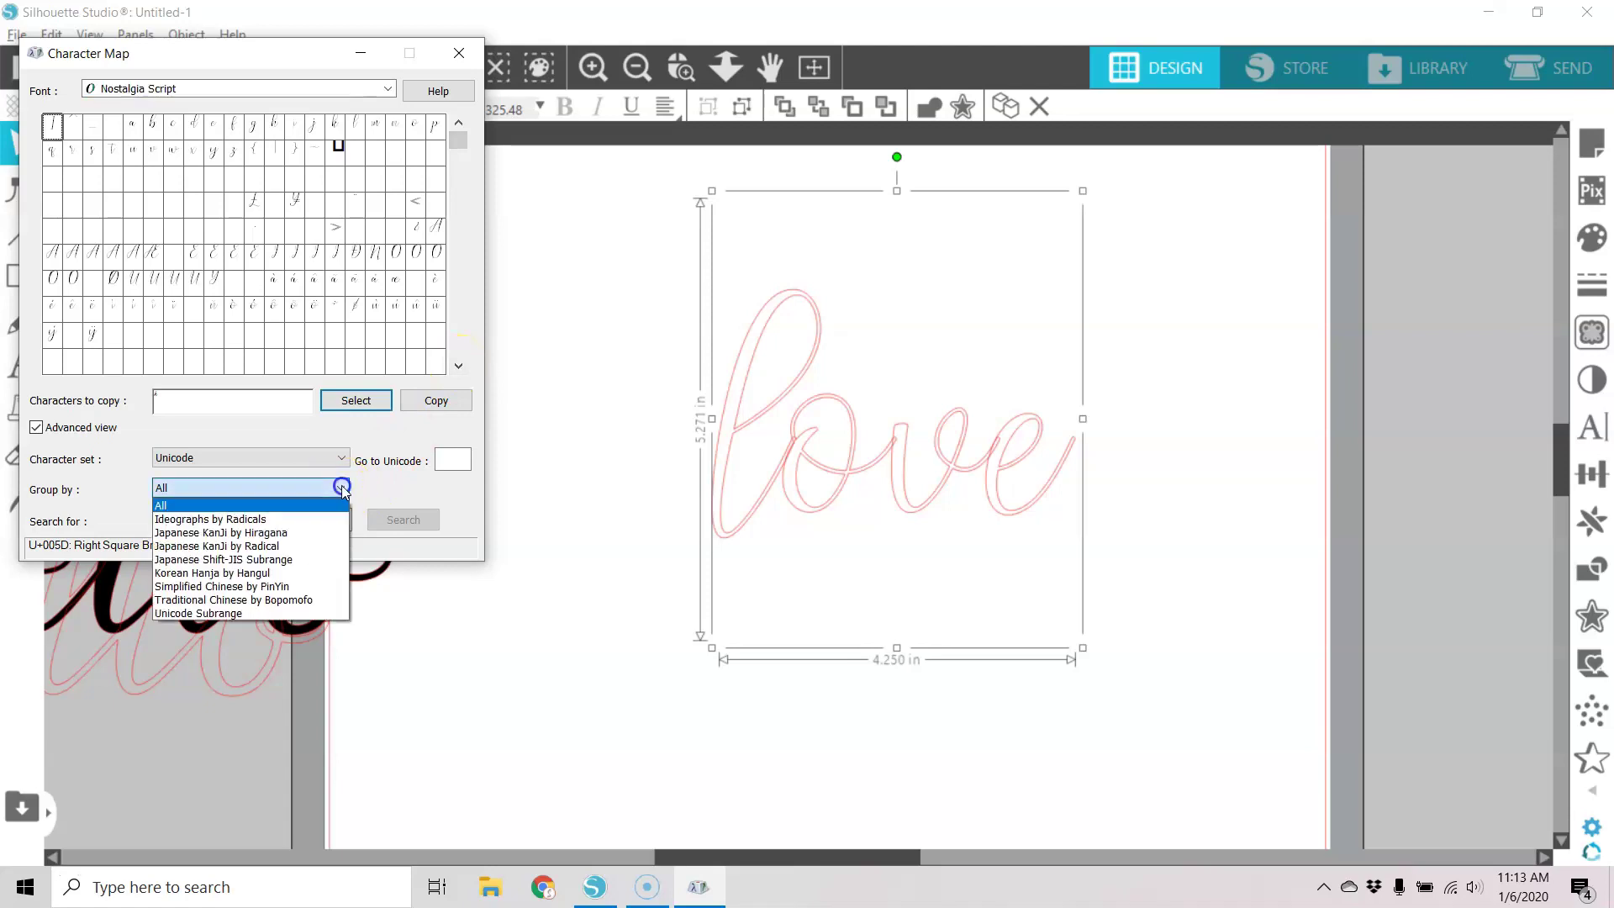
pyautogui.click(278, 614)
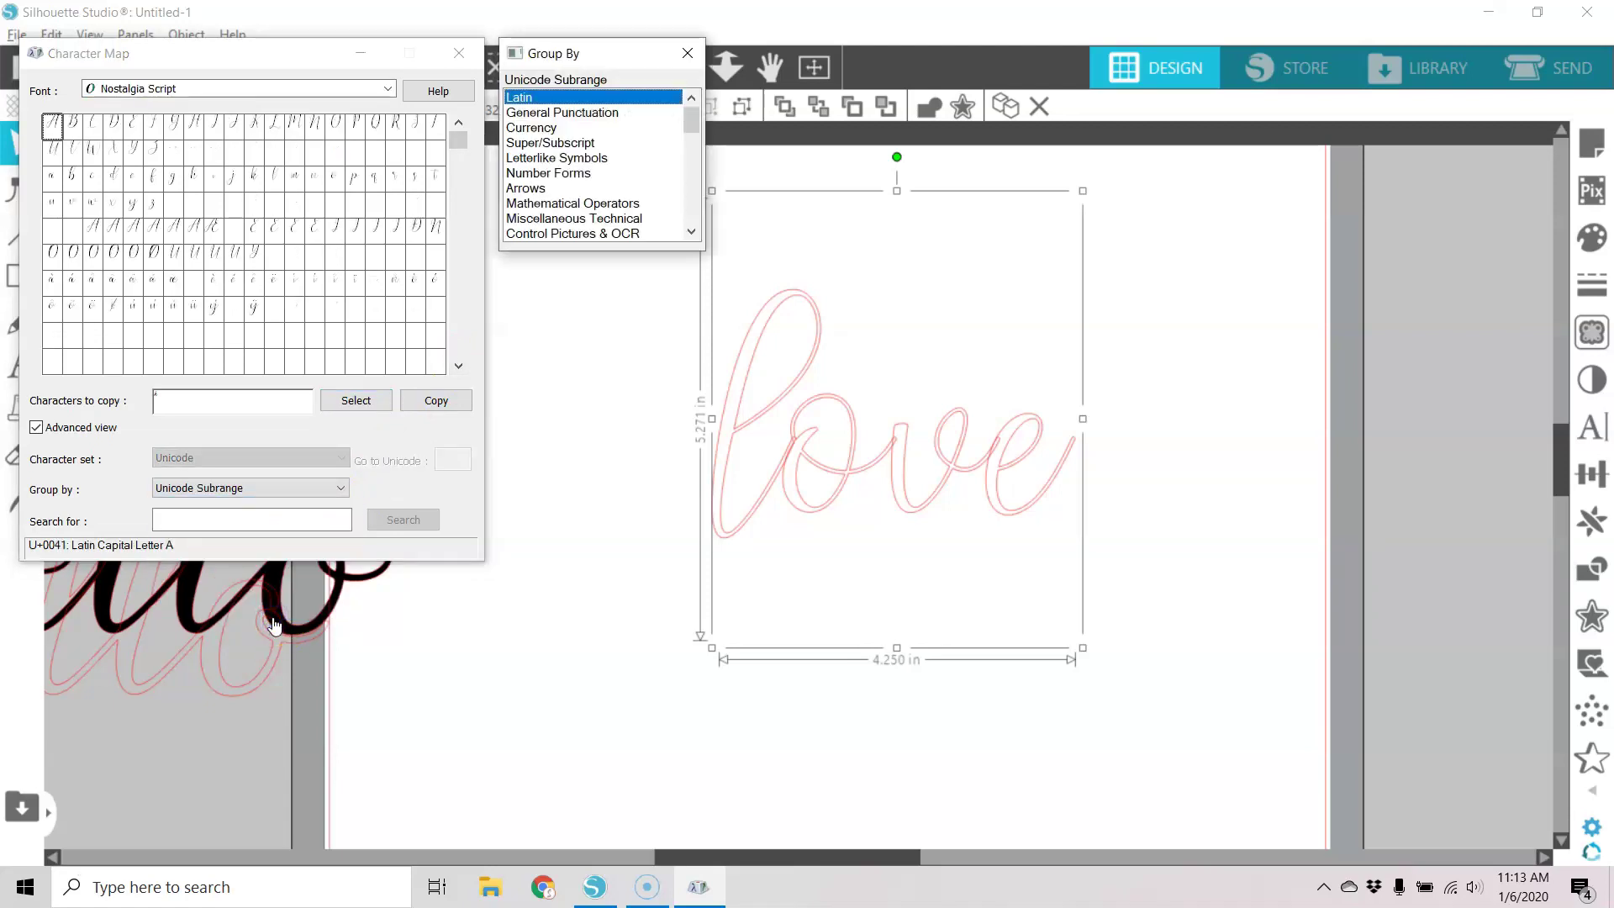
pyautogui.moveTo(688, 121); pyautogui.dragTo(694, 214)
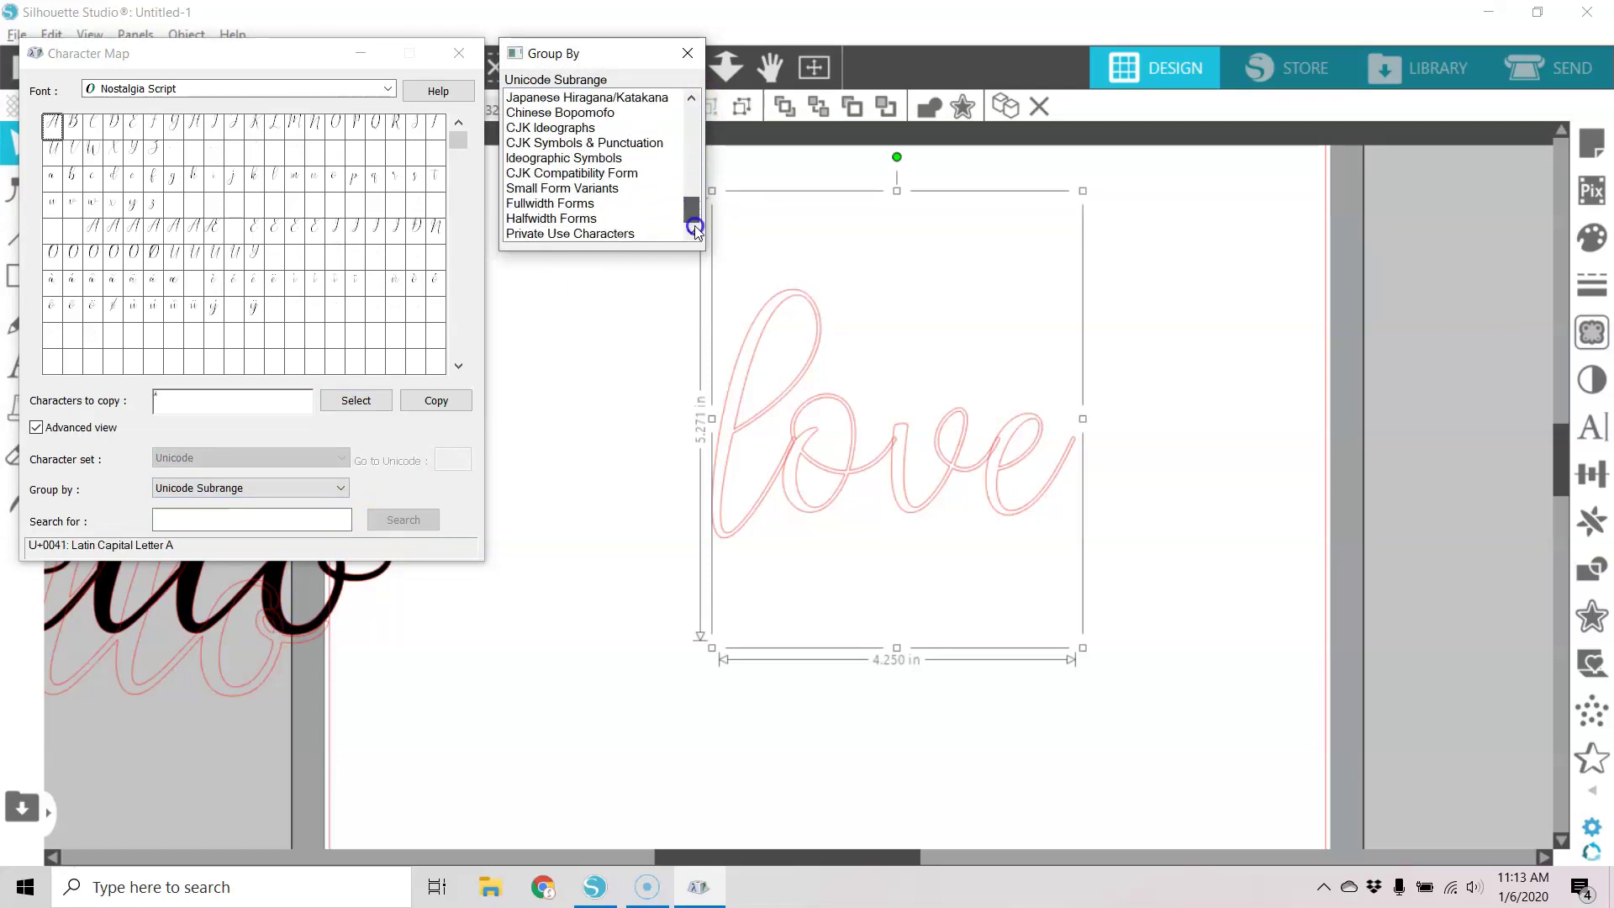
pyautogui.click(623, 234)
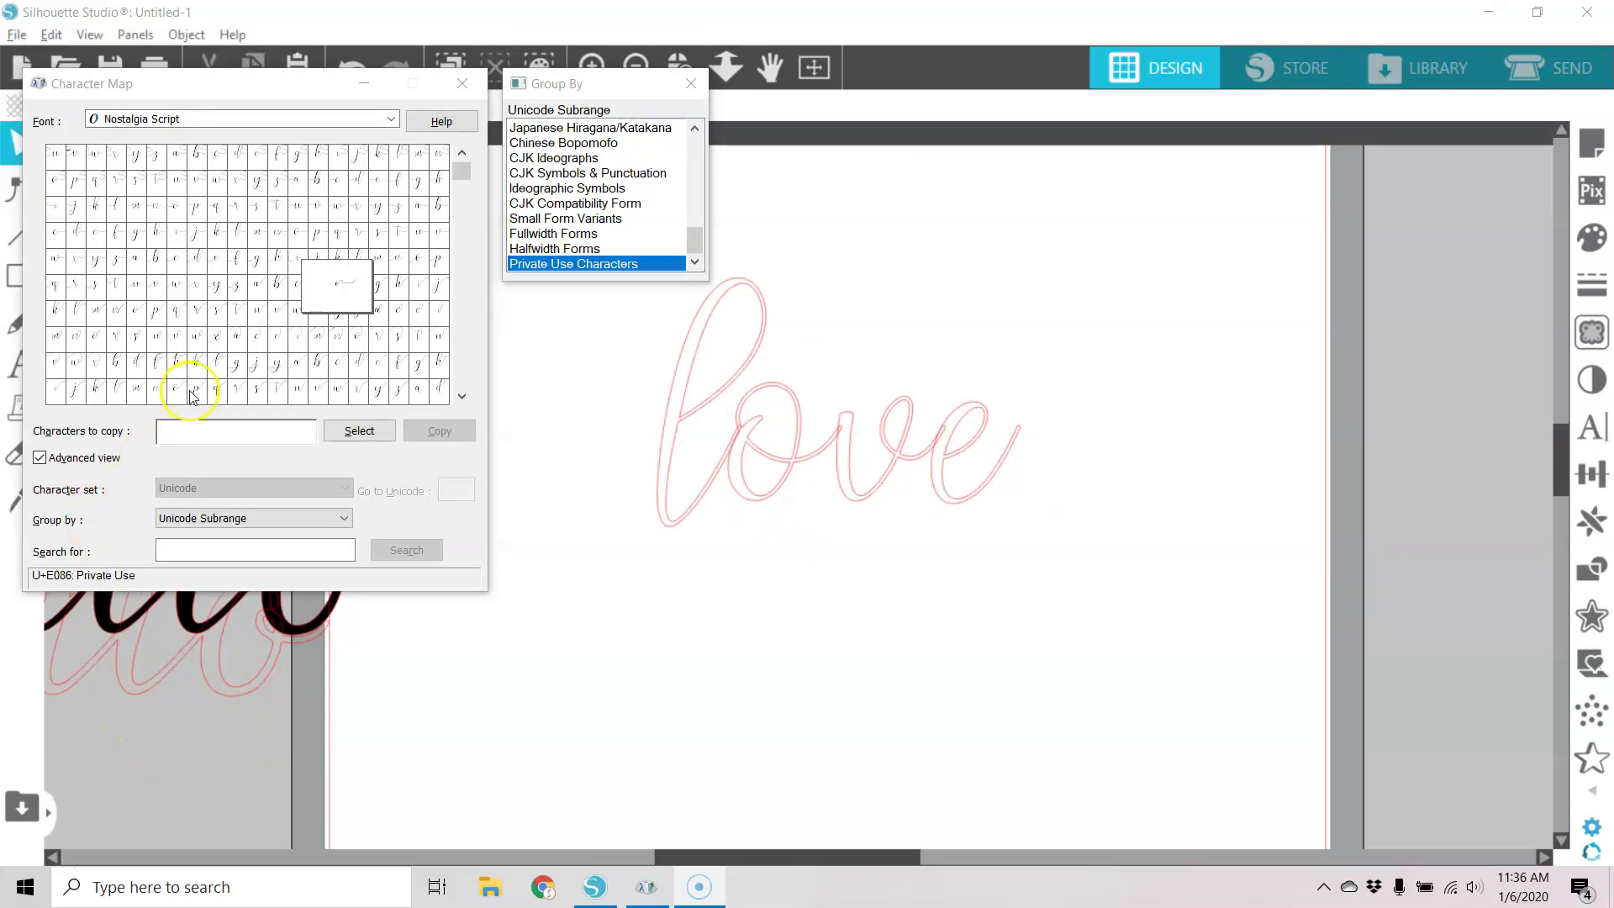
# Copy a swash 'l' glyph from Character Map and paste it over the 'l' of 'love'
pyautogui.click(117, 212)
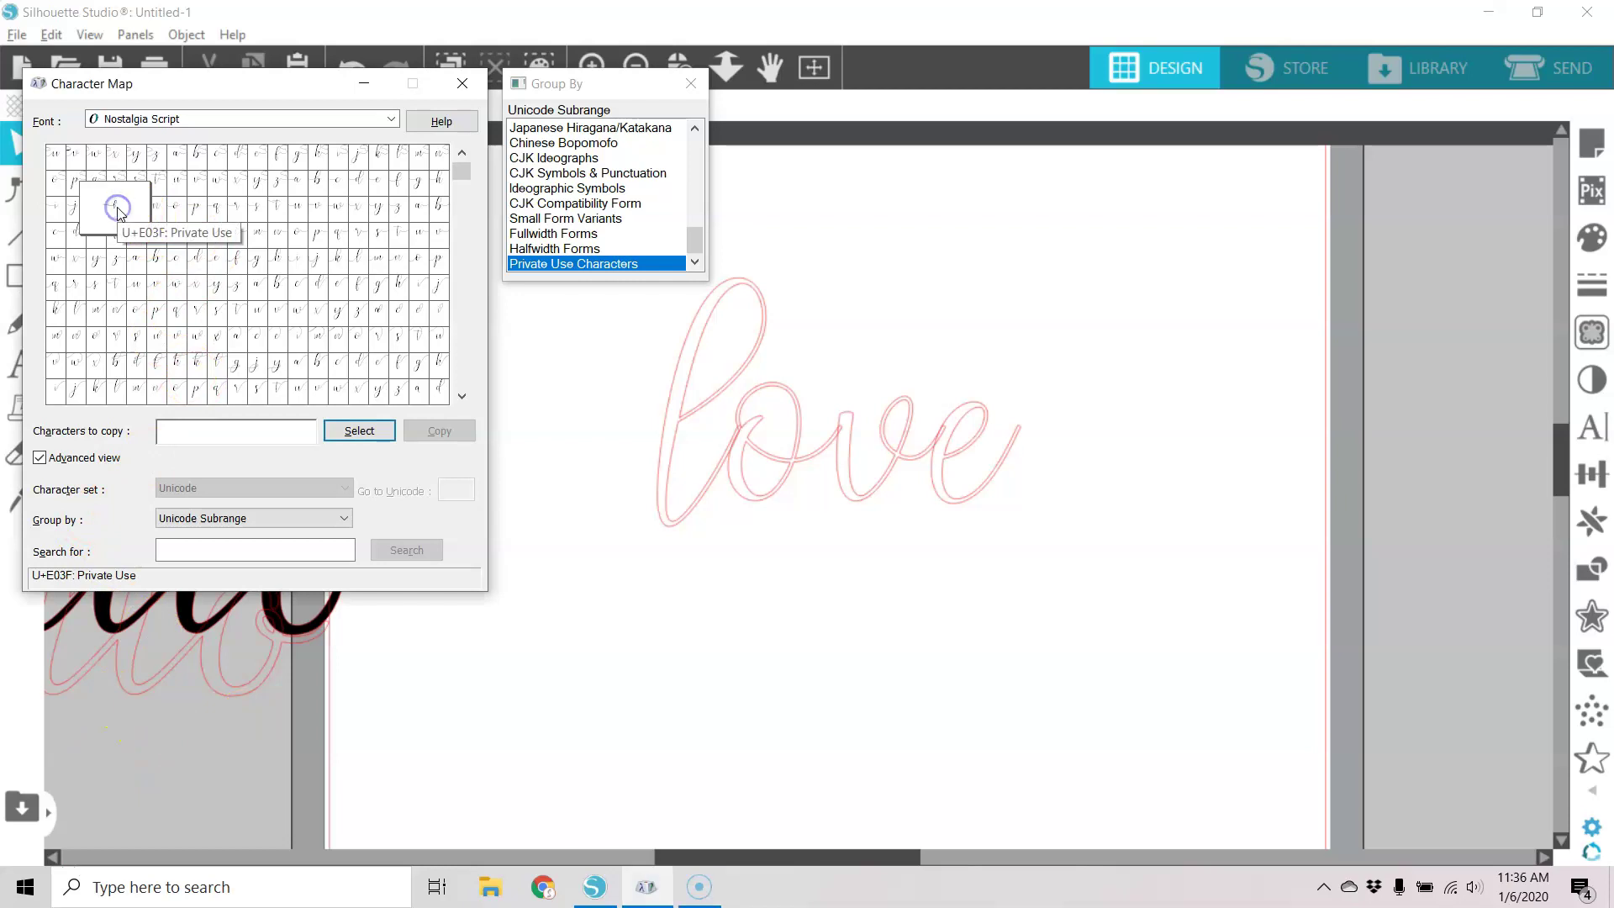
pyautogui.click(359, 430)
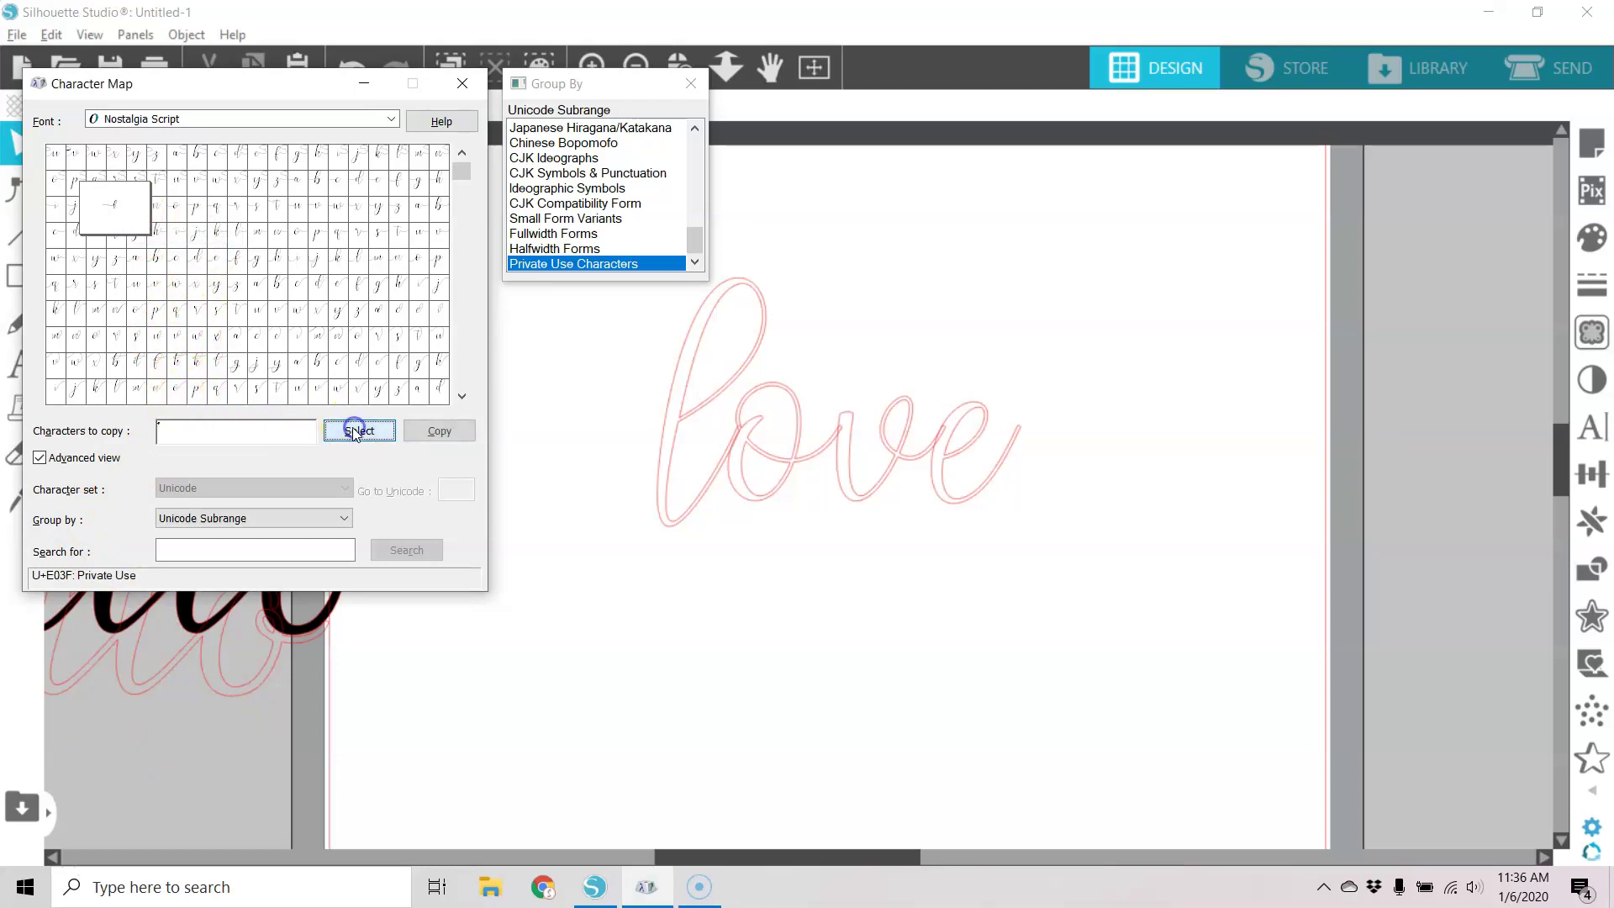
pyautogui.click(437, 430)
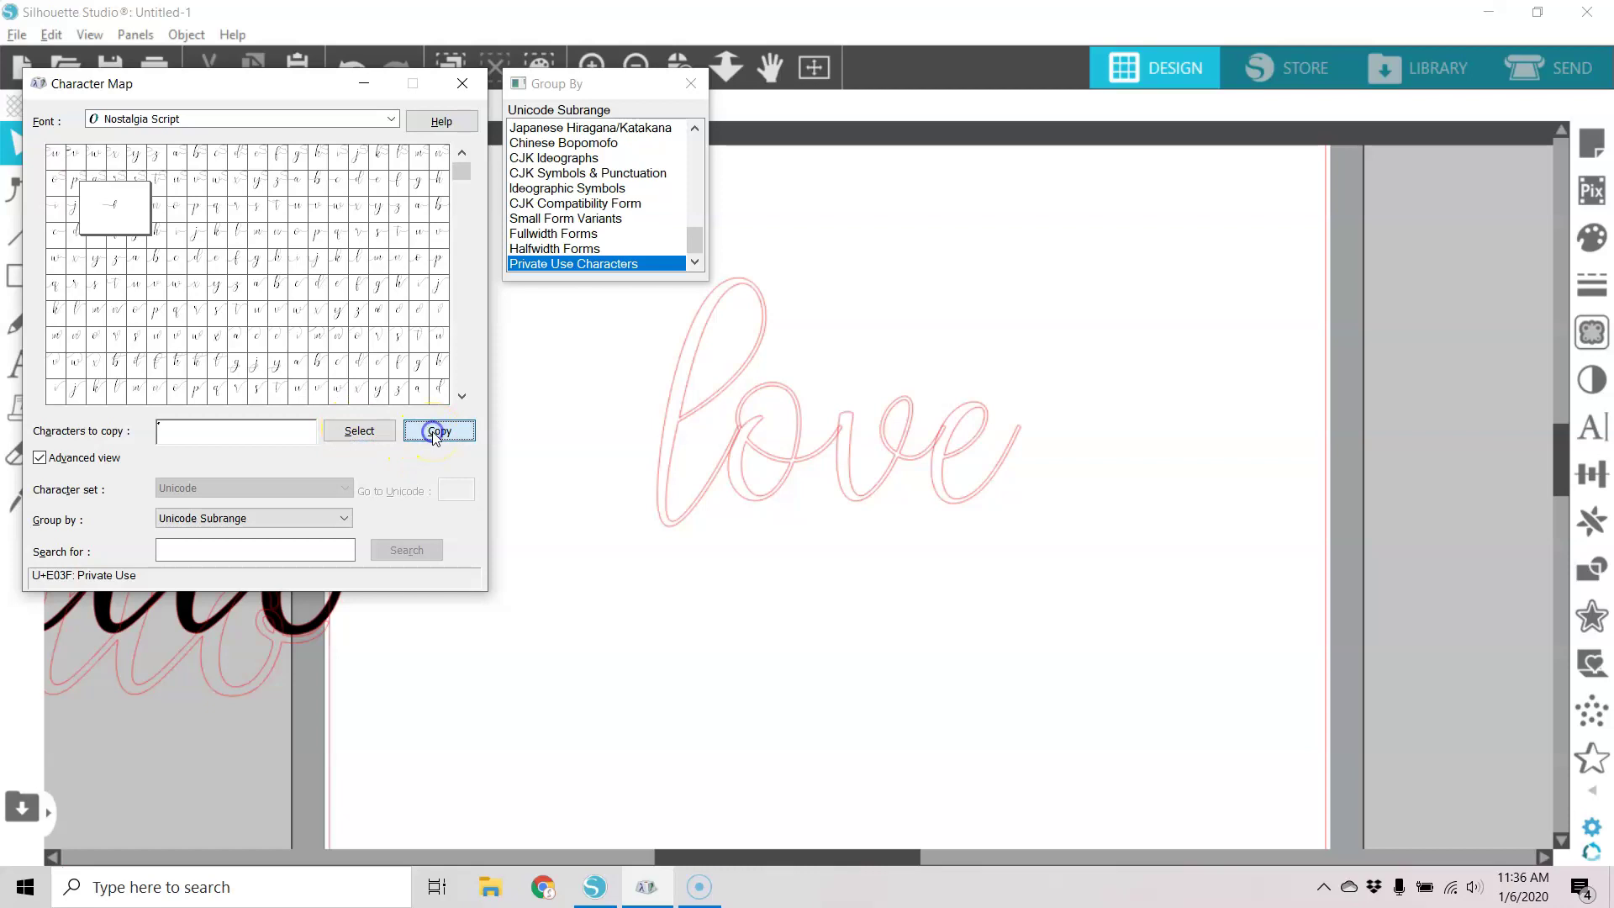
pyautogui.click(712, 487)
pyautogui.doubleClick(711, 487)
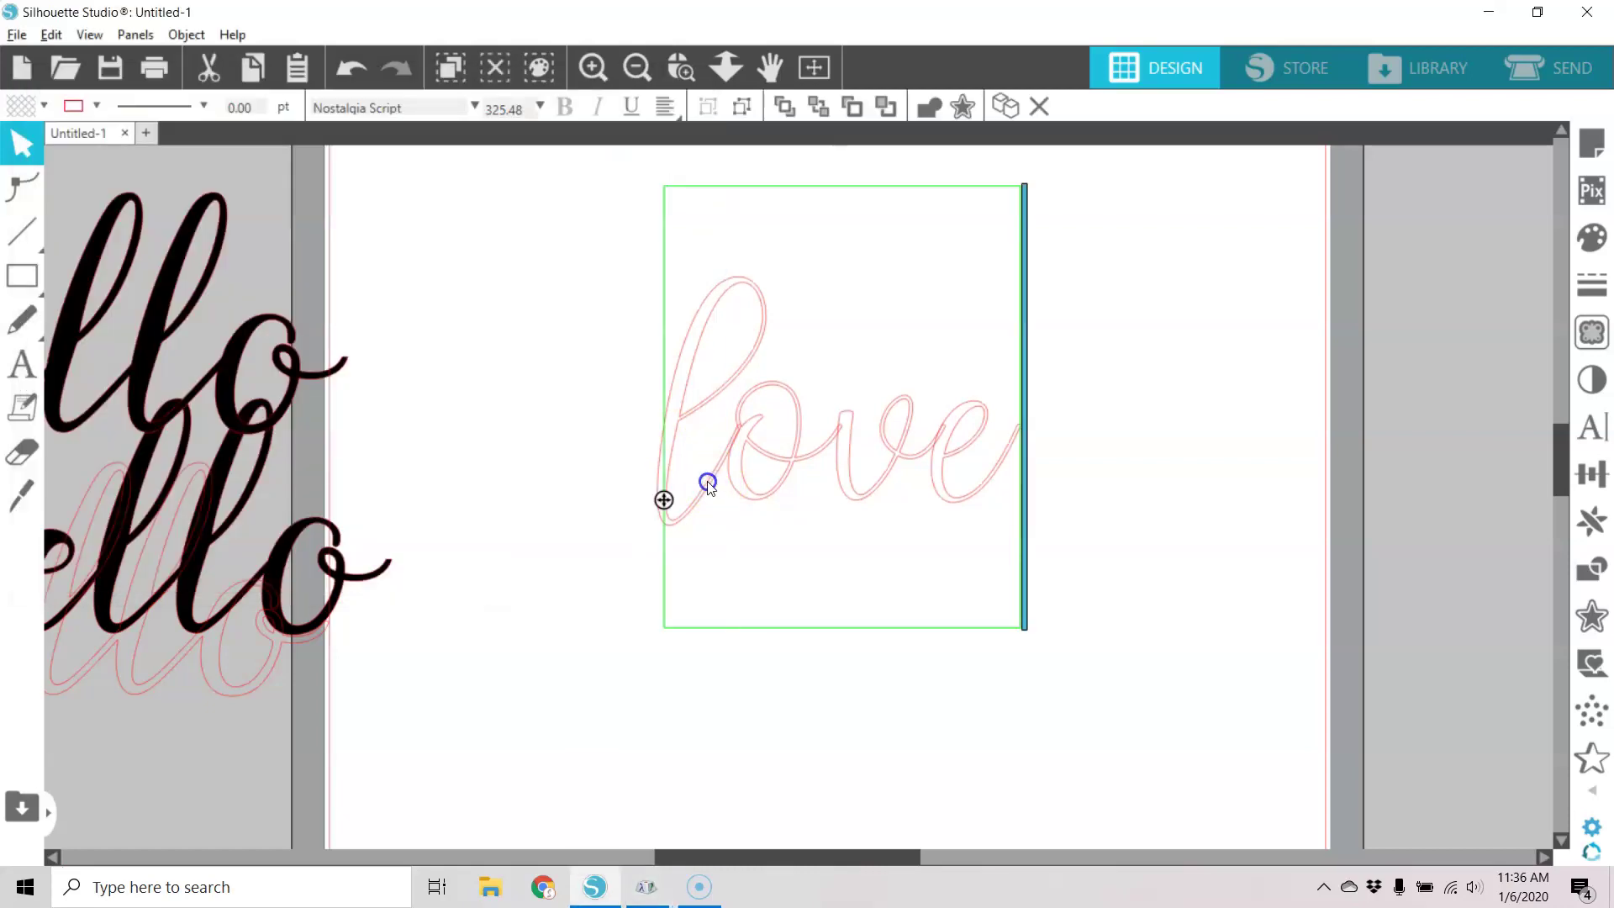
pyautogui.moveTo(710, 481); pyautogui.dragTo(629, 465)
pyautogui.rightClick(690, 506)
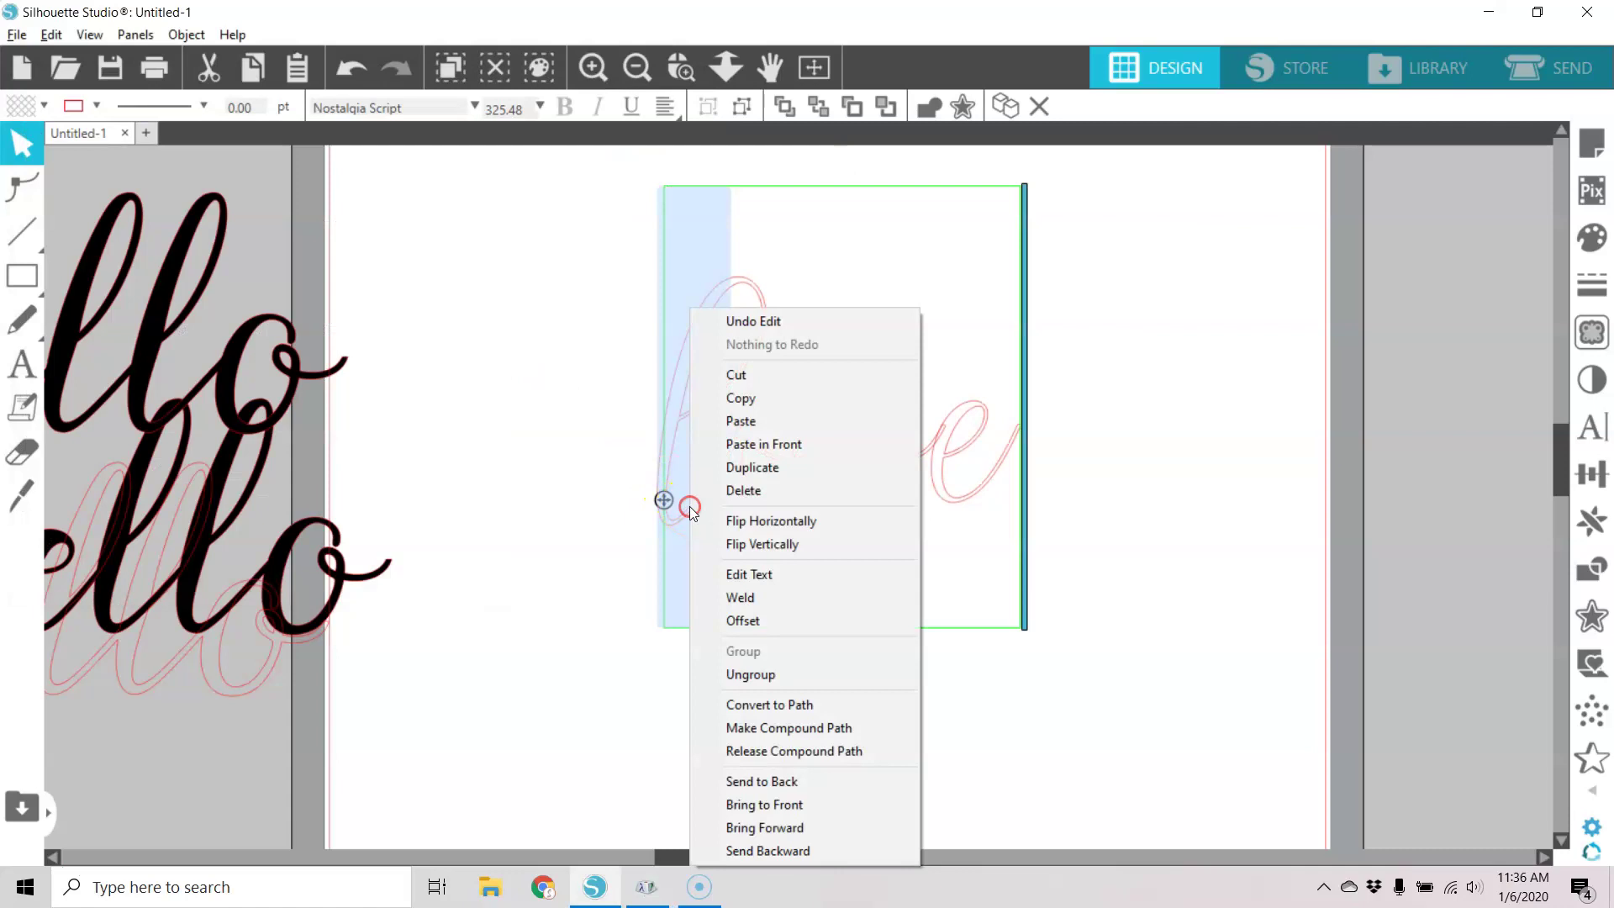
pyautogui.click(743, 421)
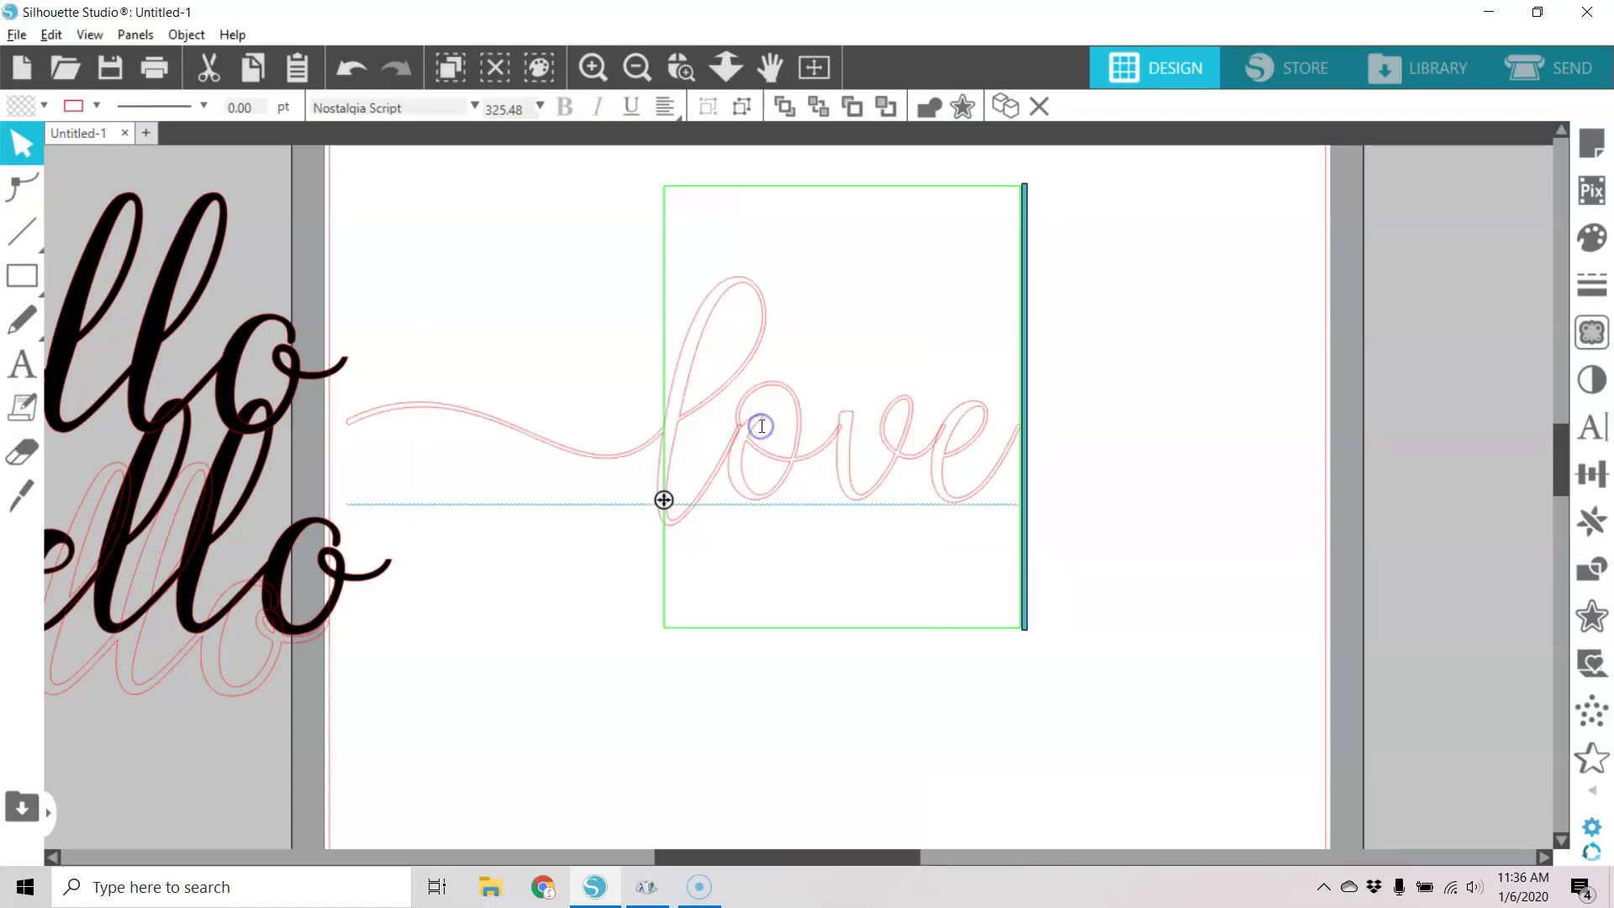
# Copy a swash 'e' glyph and paste it over the final 'e' of 'love', giving a curling tail
pyautogui.click(647, 887)
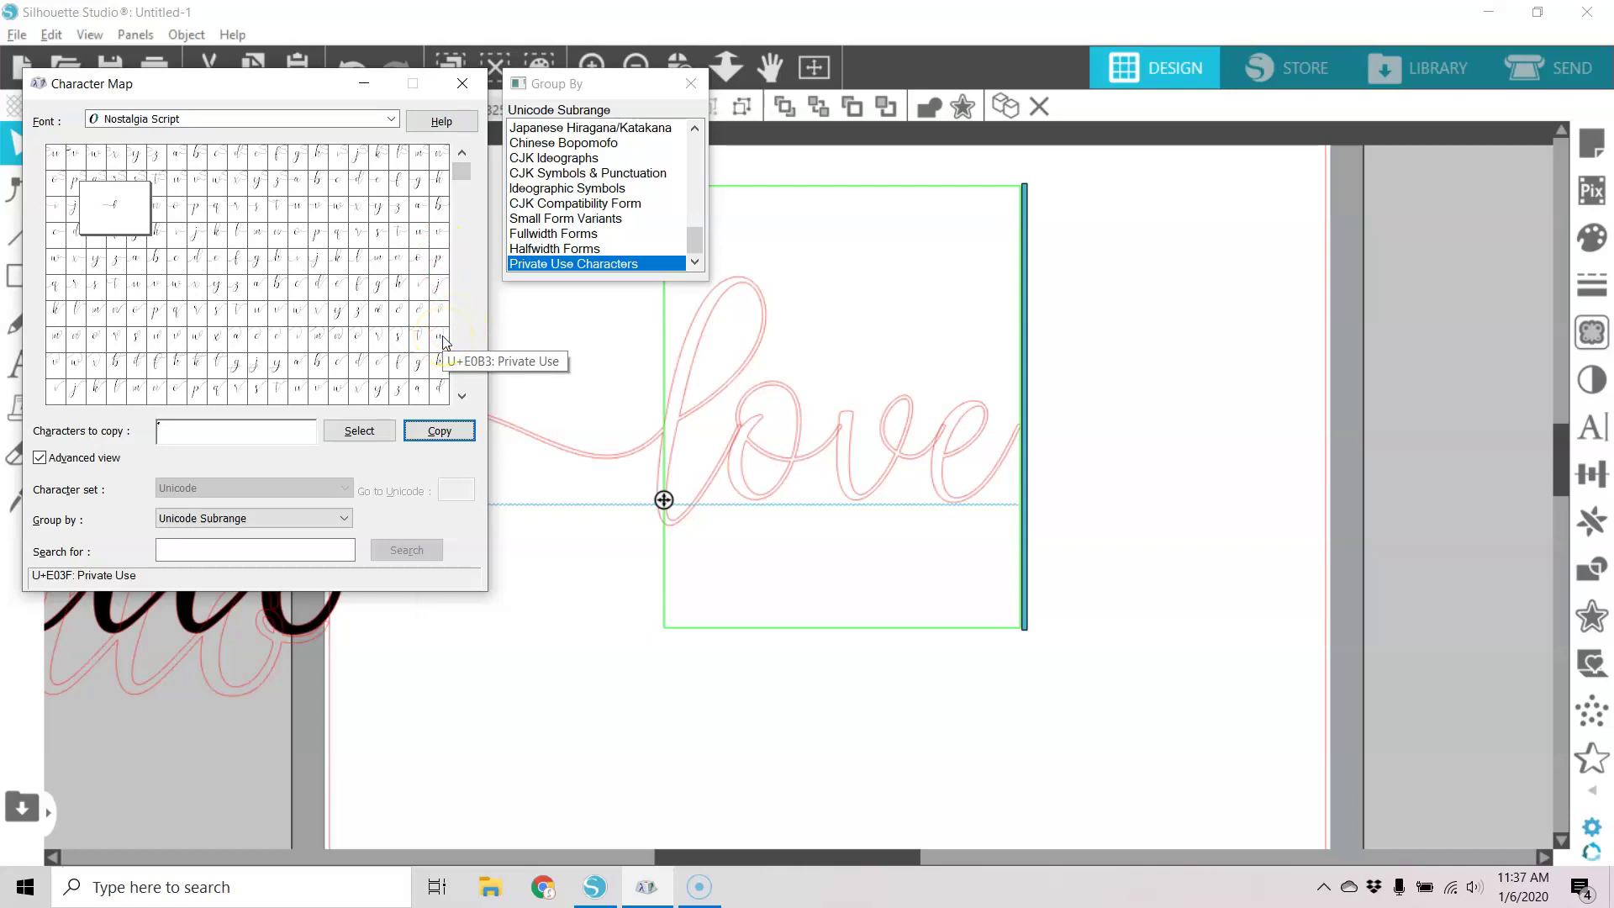
pyautogui.click(377, 363)
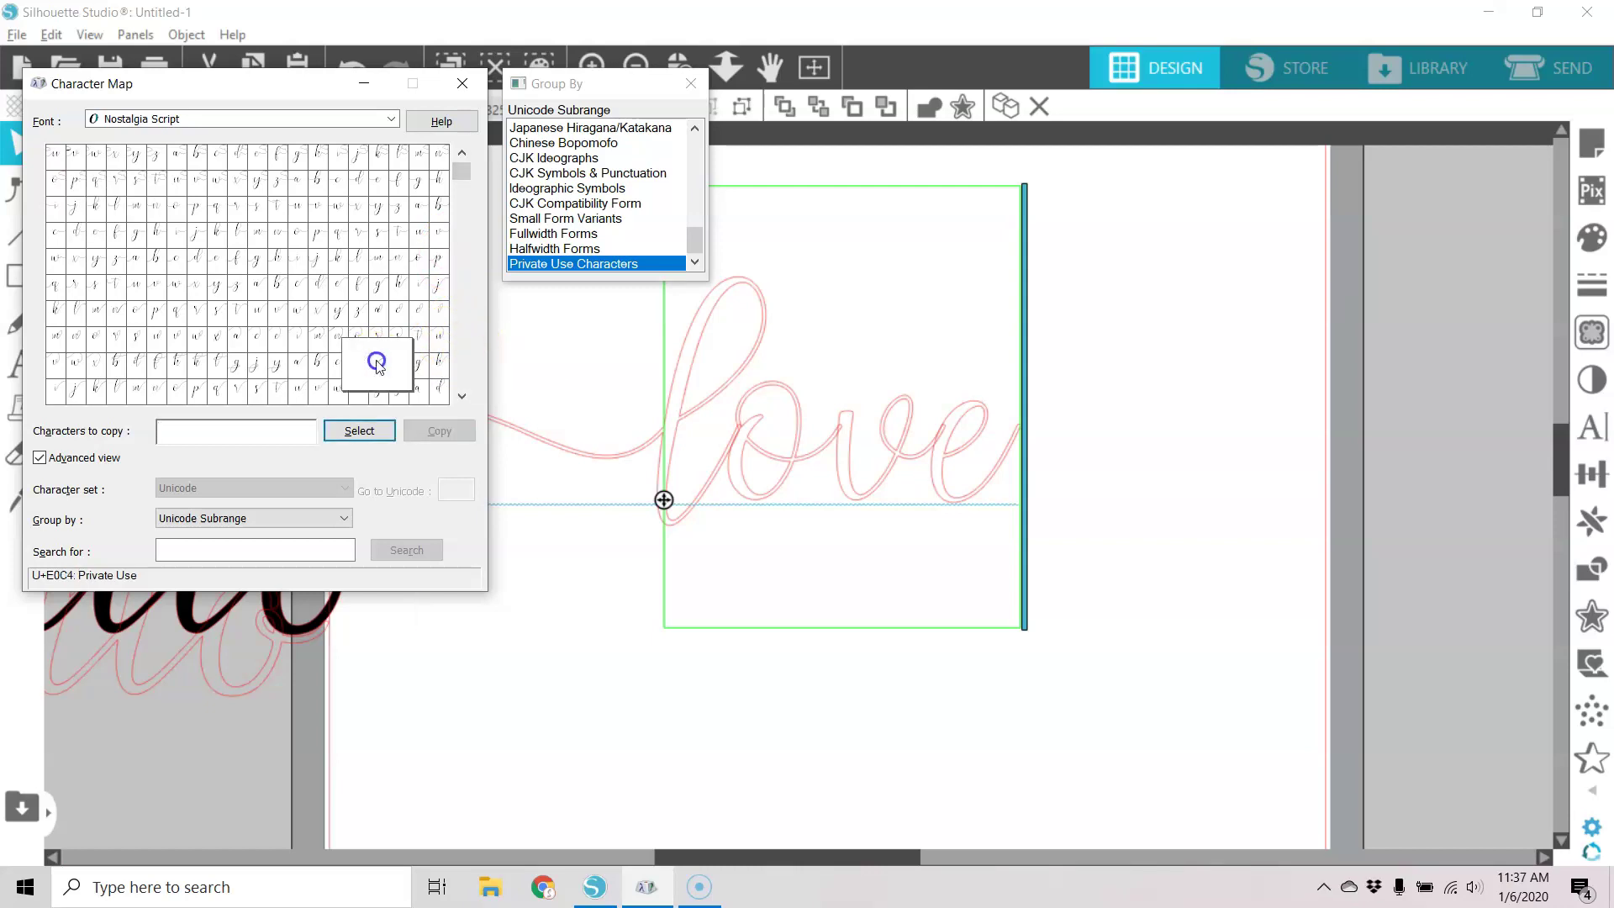
pyautogui.click(359, 431)
pyautogui.click(465, 428)
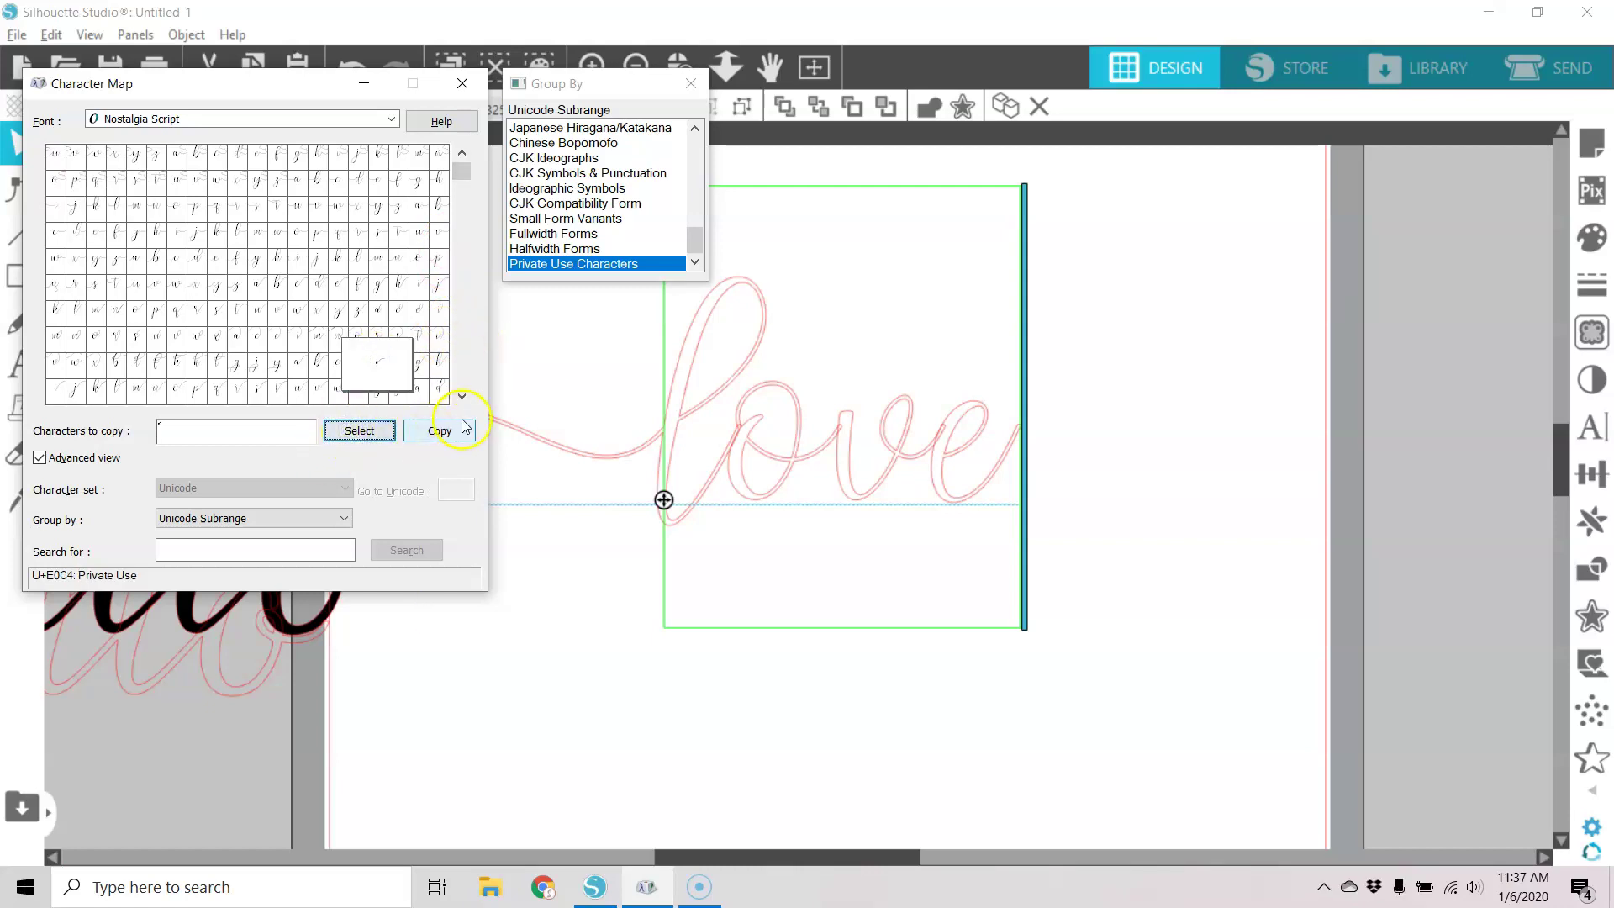
pyautogui.click(934, 454)
pyautogui.moveTo(931, 454); pyautogui.dragTo(1016, 441)
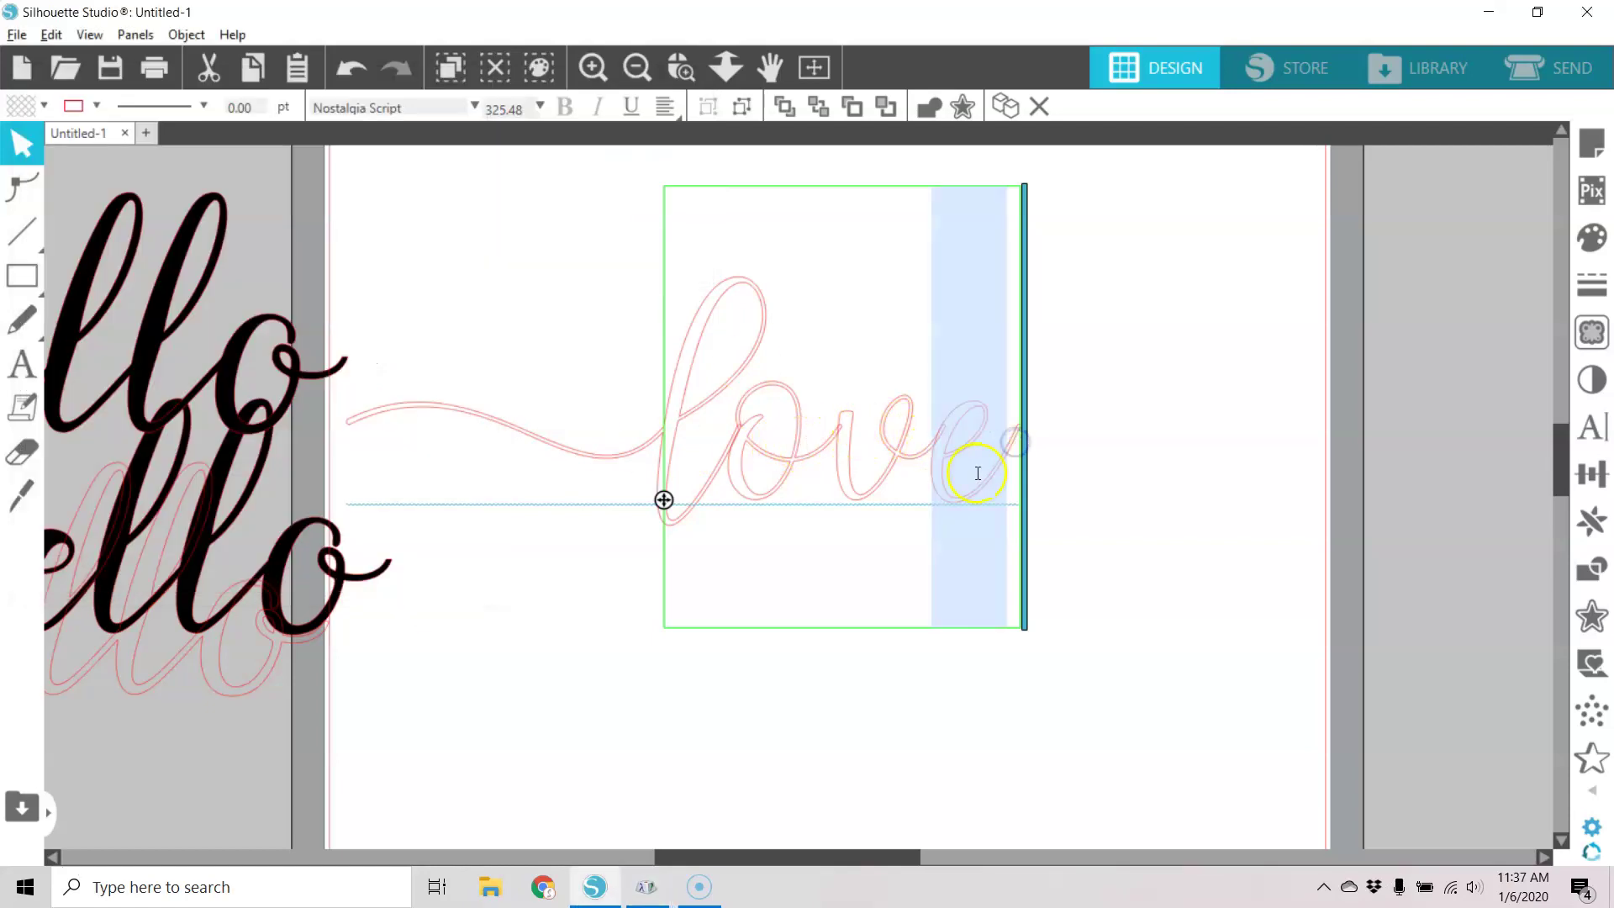
pyautogui.rightClick(975, 471)
pyautogui.click(1027, 418)
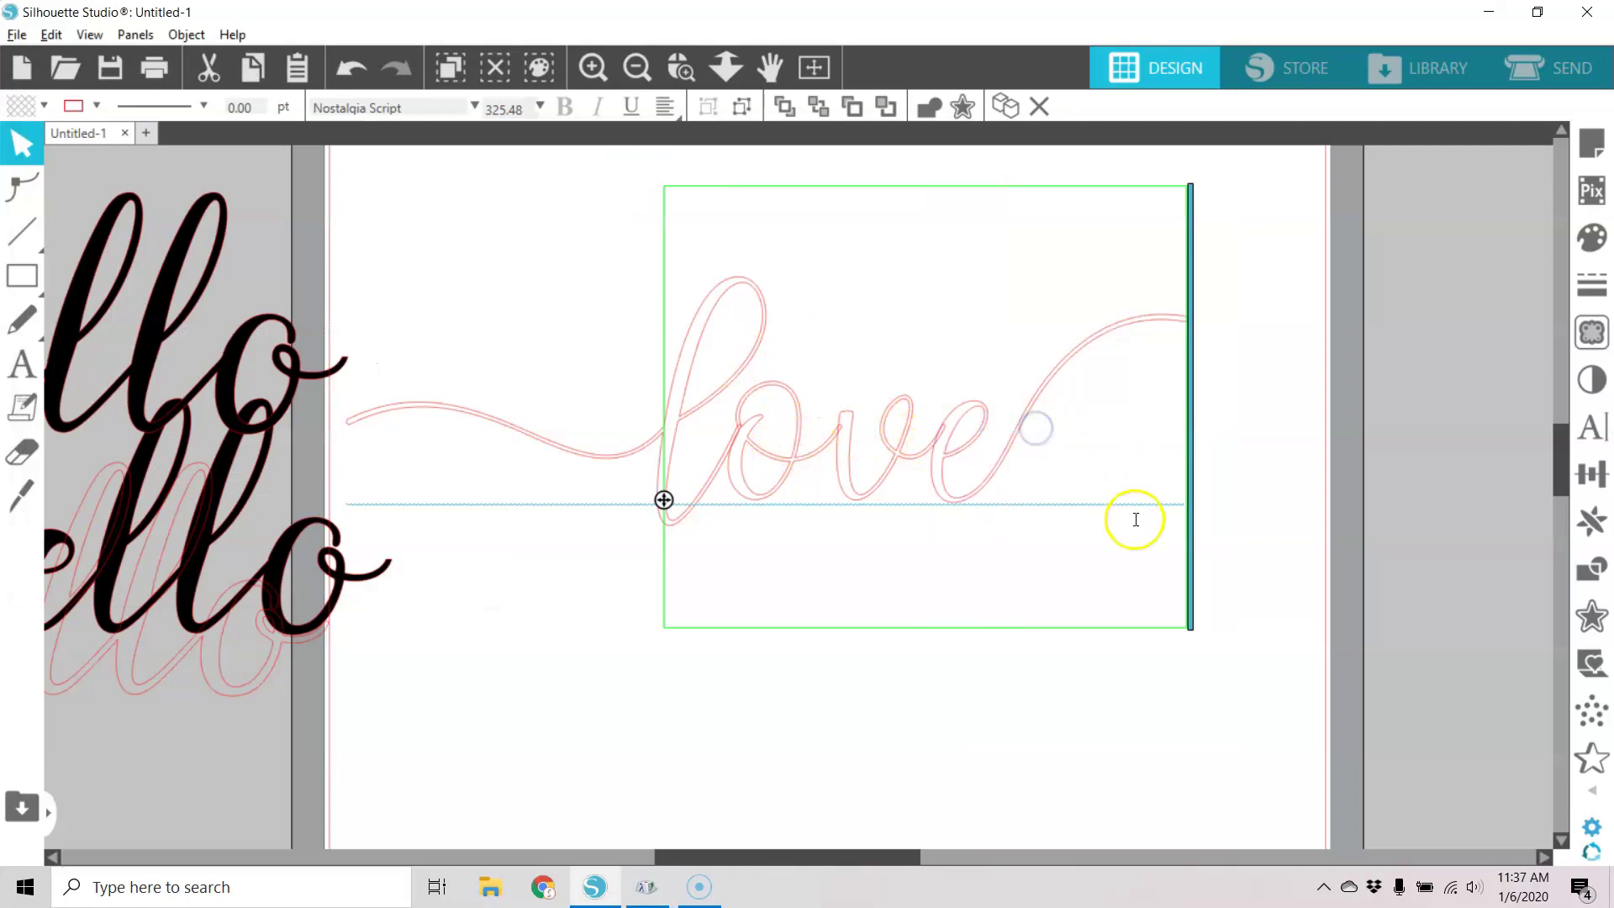
pyautogui.click(1227, 626)
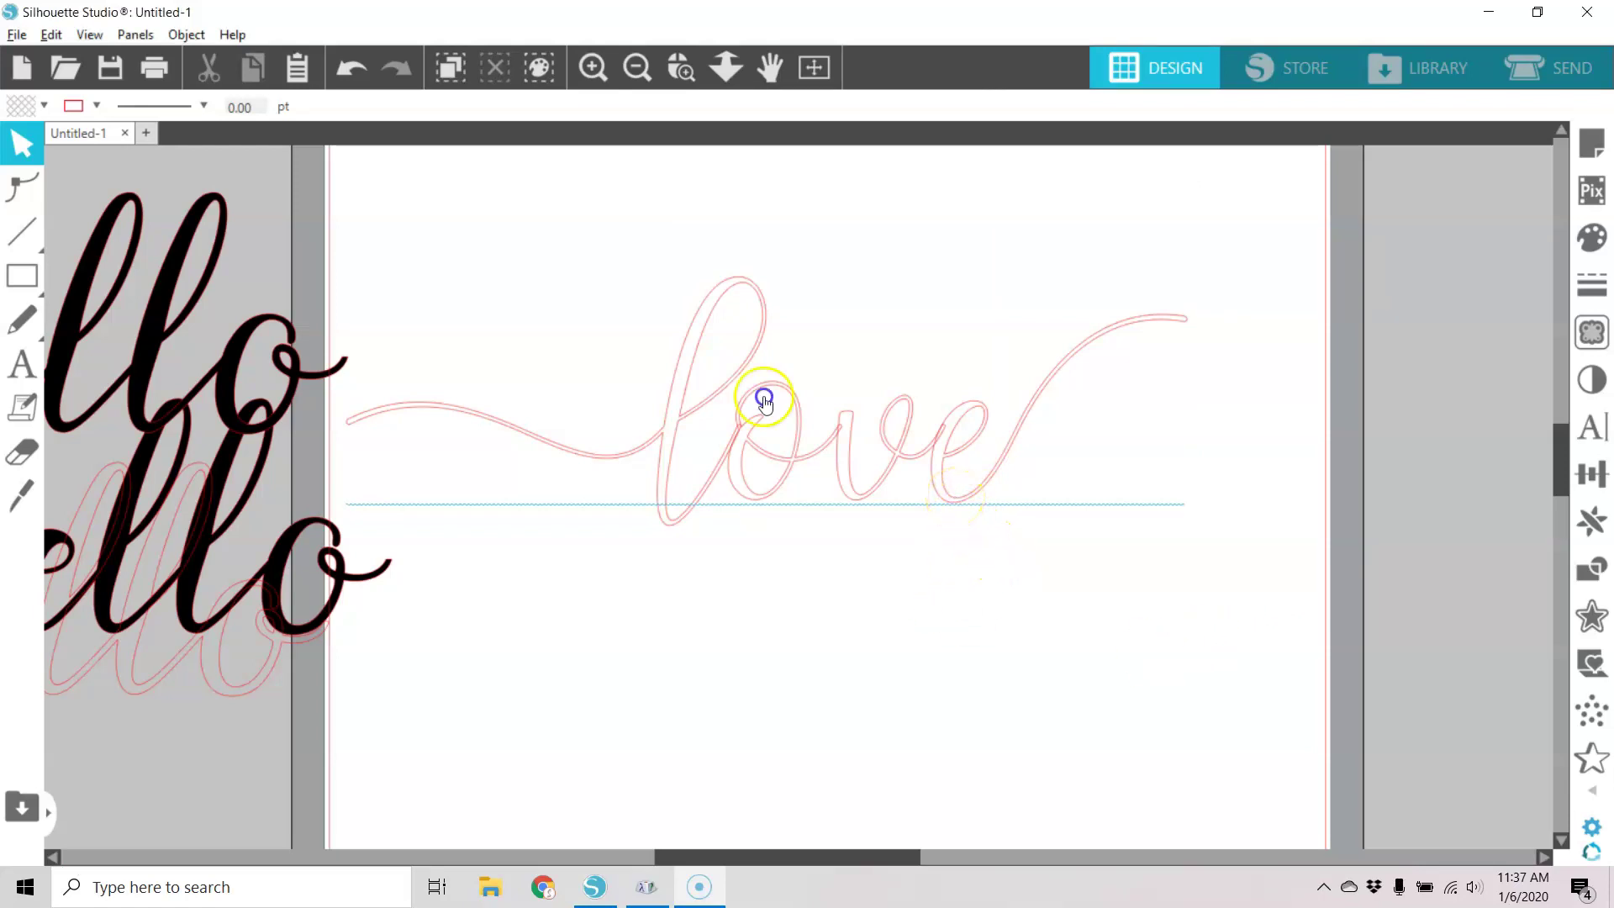
# Convert the swashed 'love' text to a path and fill it solid black, about 10.028 × 2.967 in
pyautogui.moveTo(957, 504); pyautogui.dragTo(1003, 498)
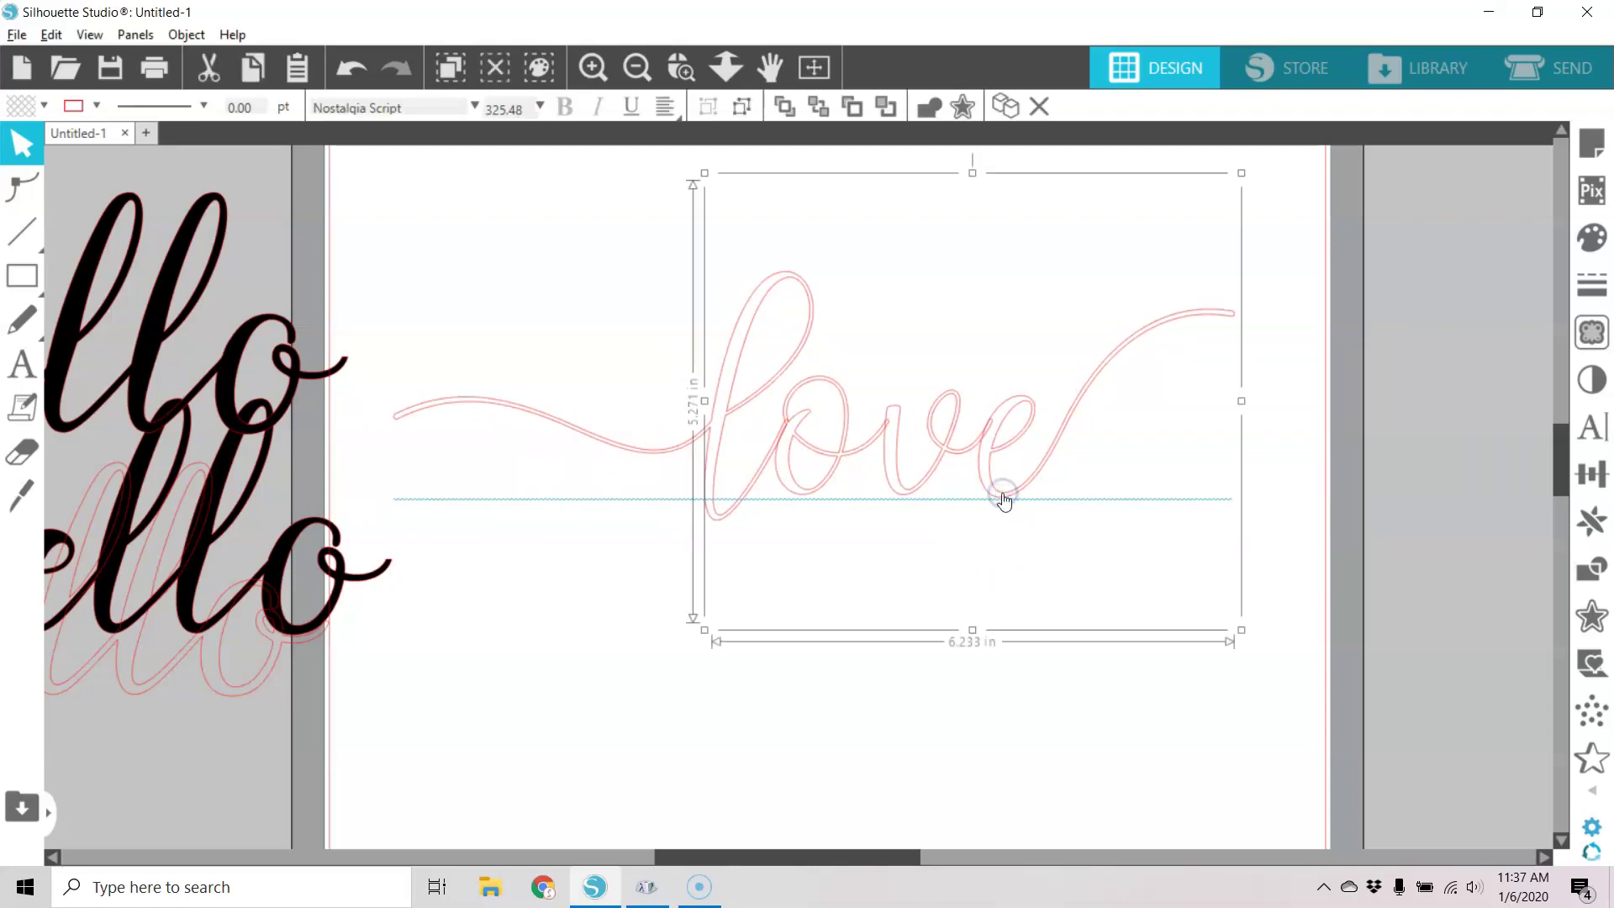
pyautogui.click(931, 106)
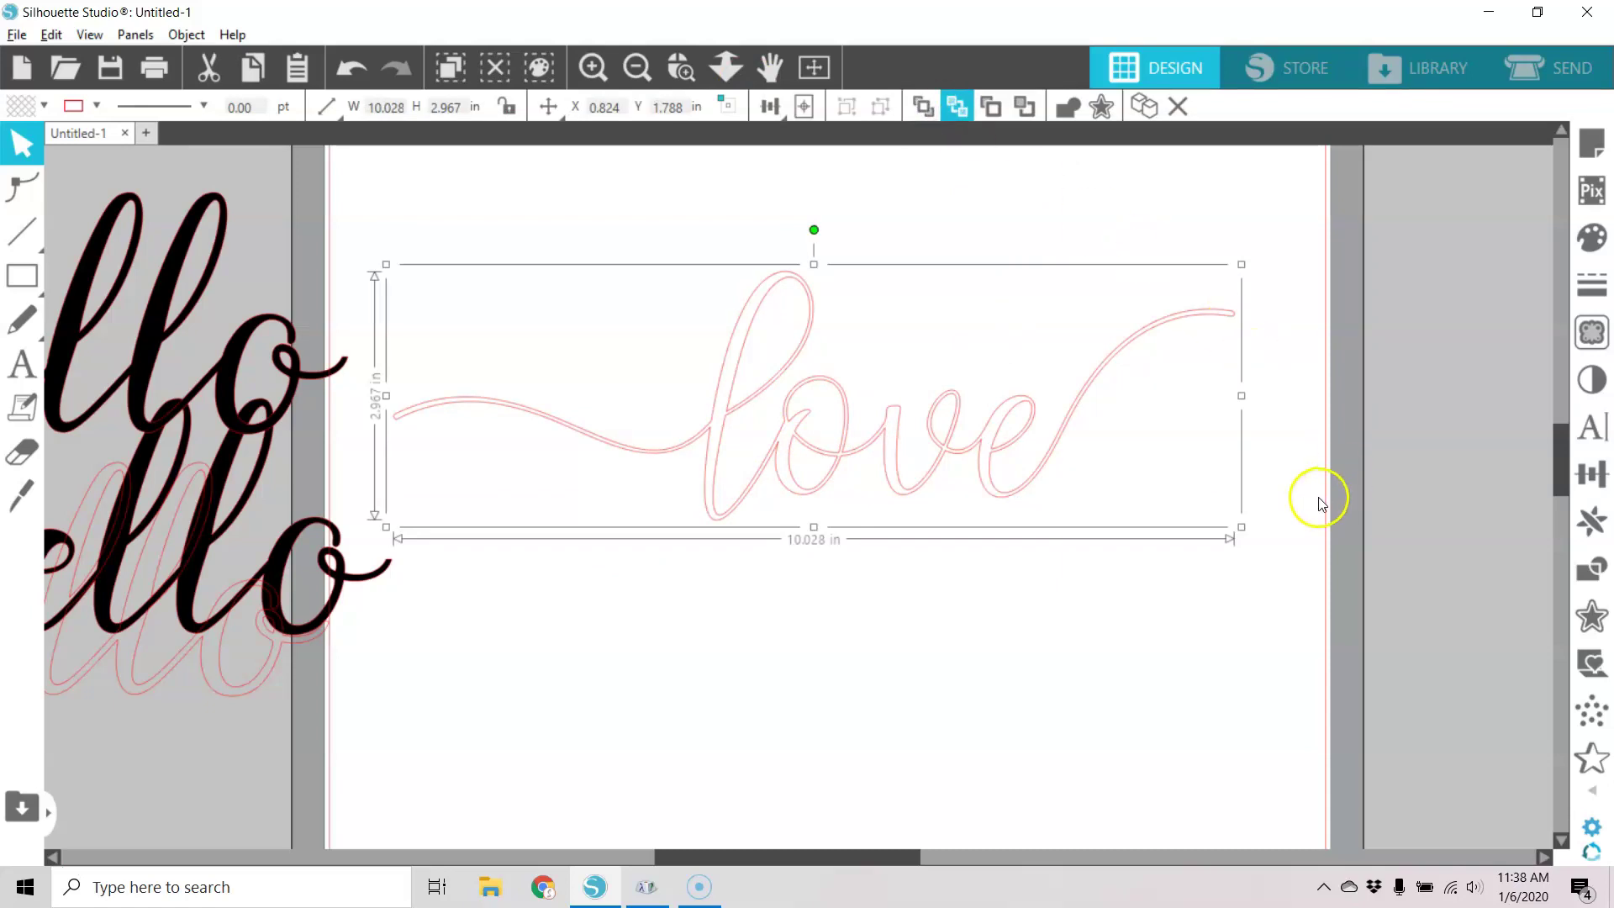
pyautogui.click(25, 106)
pyautogui.click(149, 152)
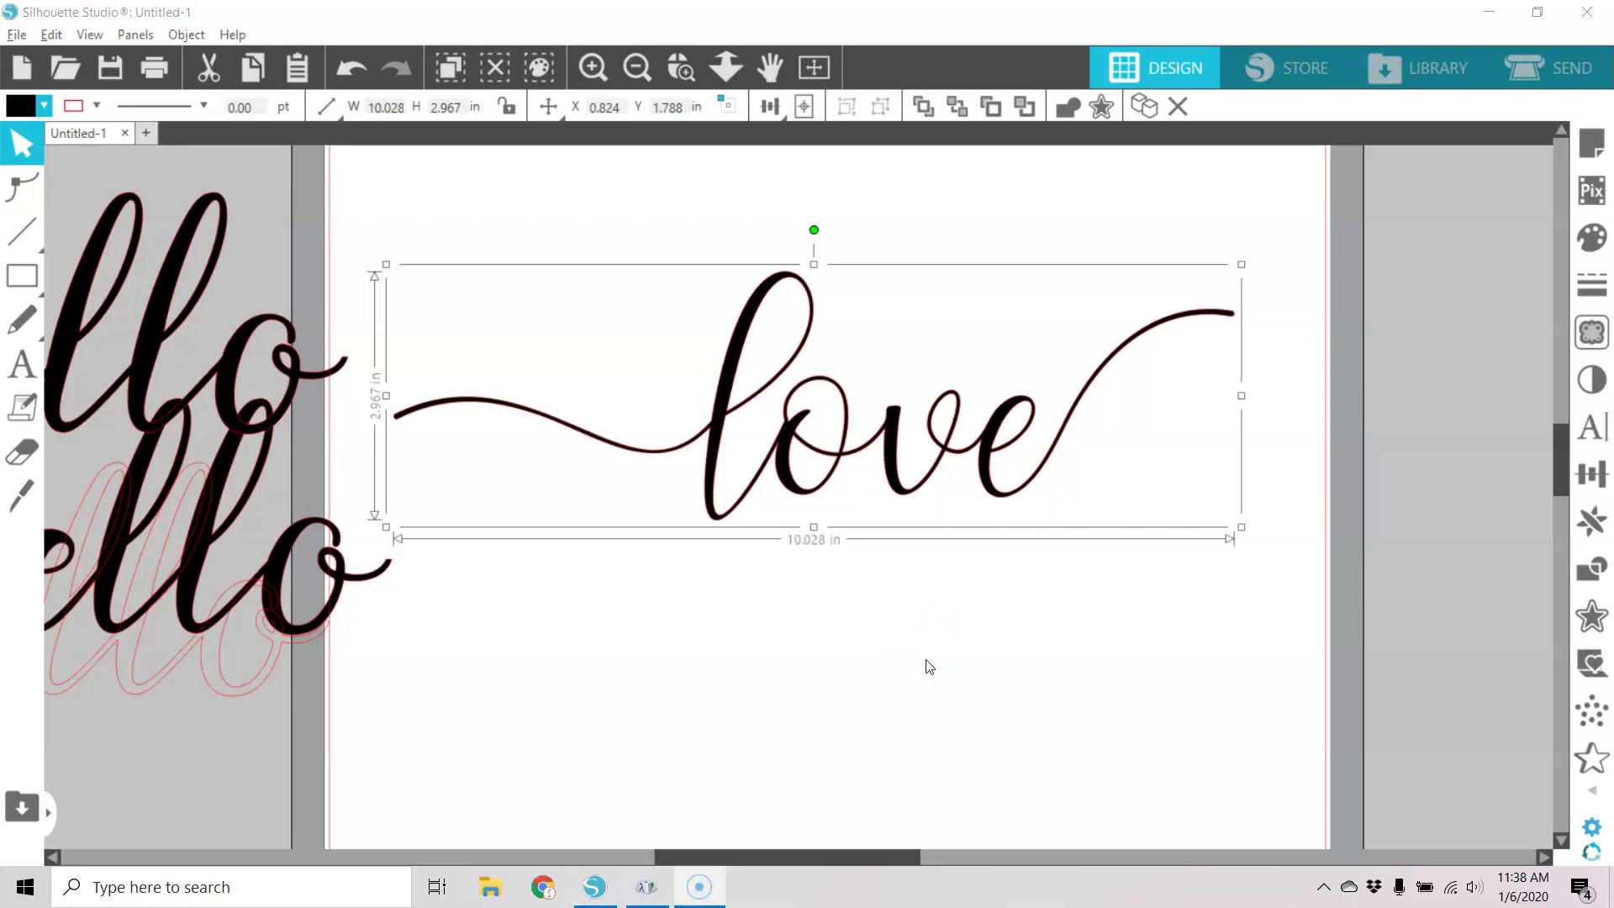
pyautogui.click(731, 648)
# Raise 'love', place the black 'hello' below it on the page, and delete the pink outline 'hello'
pyautogui.moveTo(872, 483); pyautogui.dragTo(890, 461)
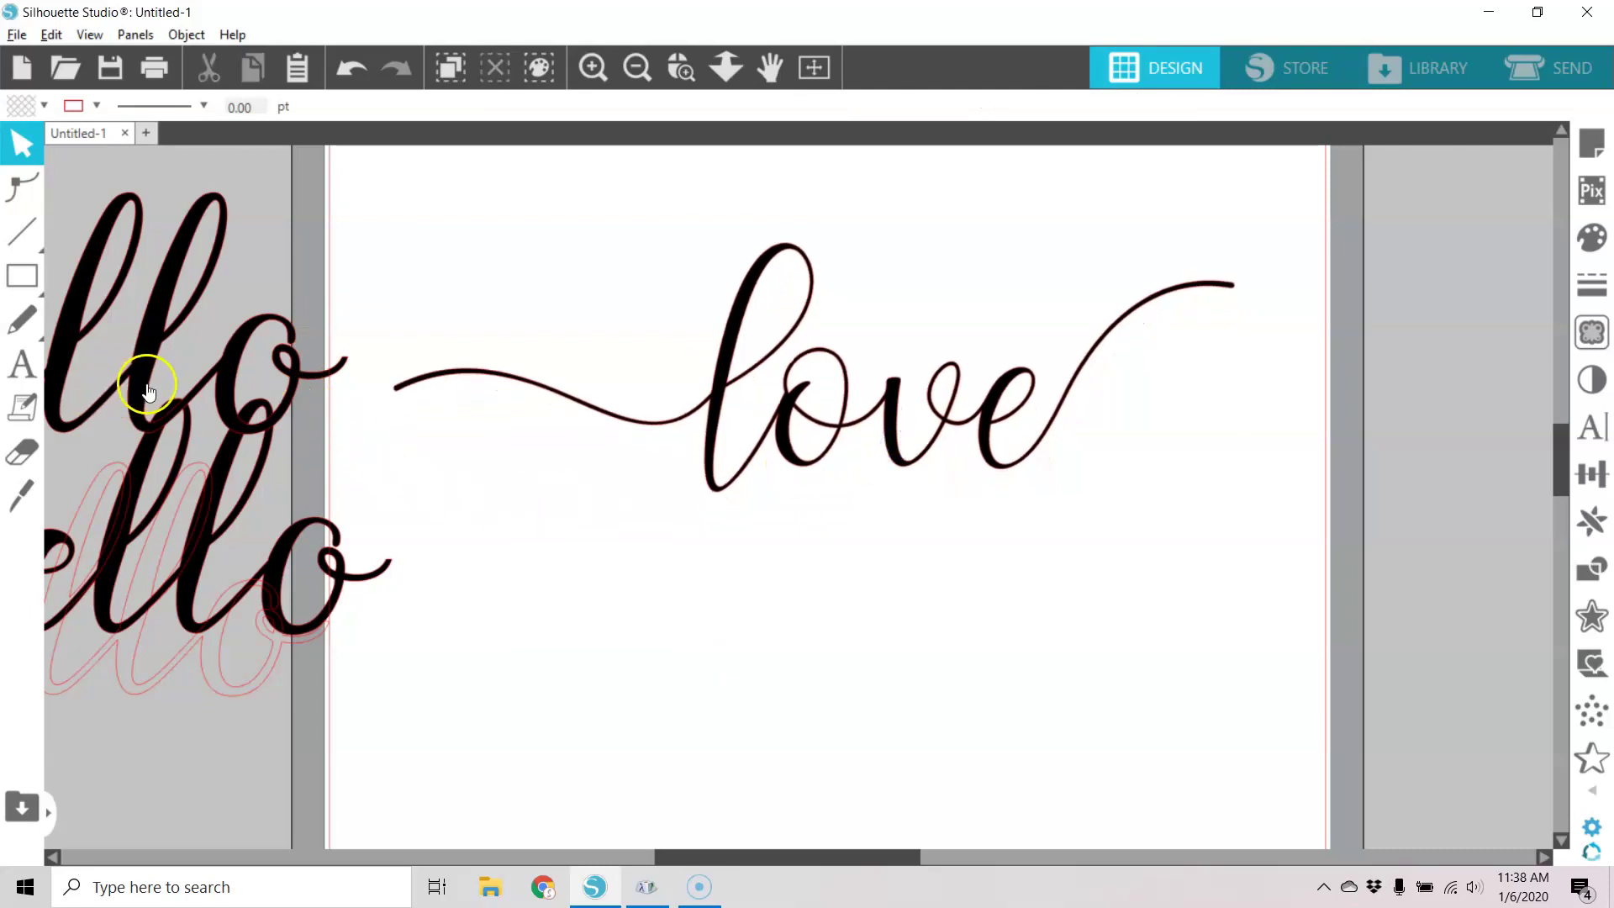
pyautogui.moveTo(137, 378); pyautogui.dragTo(1039, 696)
pyautogui.click(238, 748)
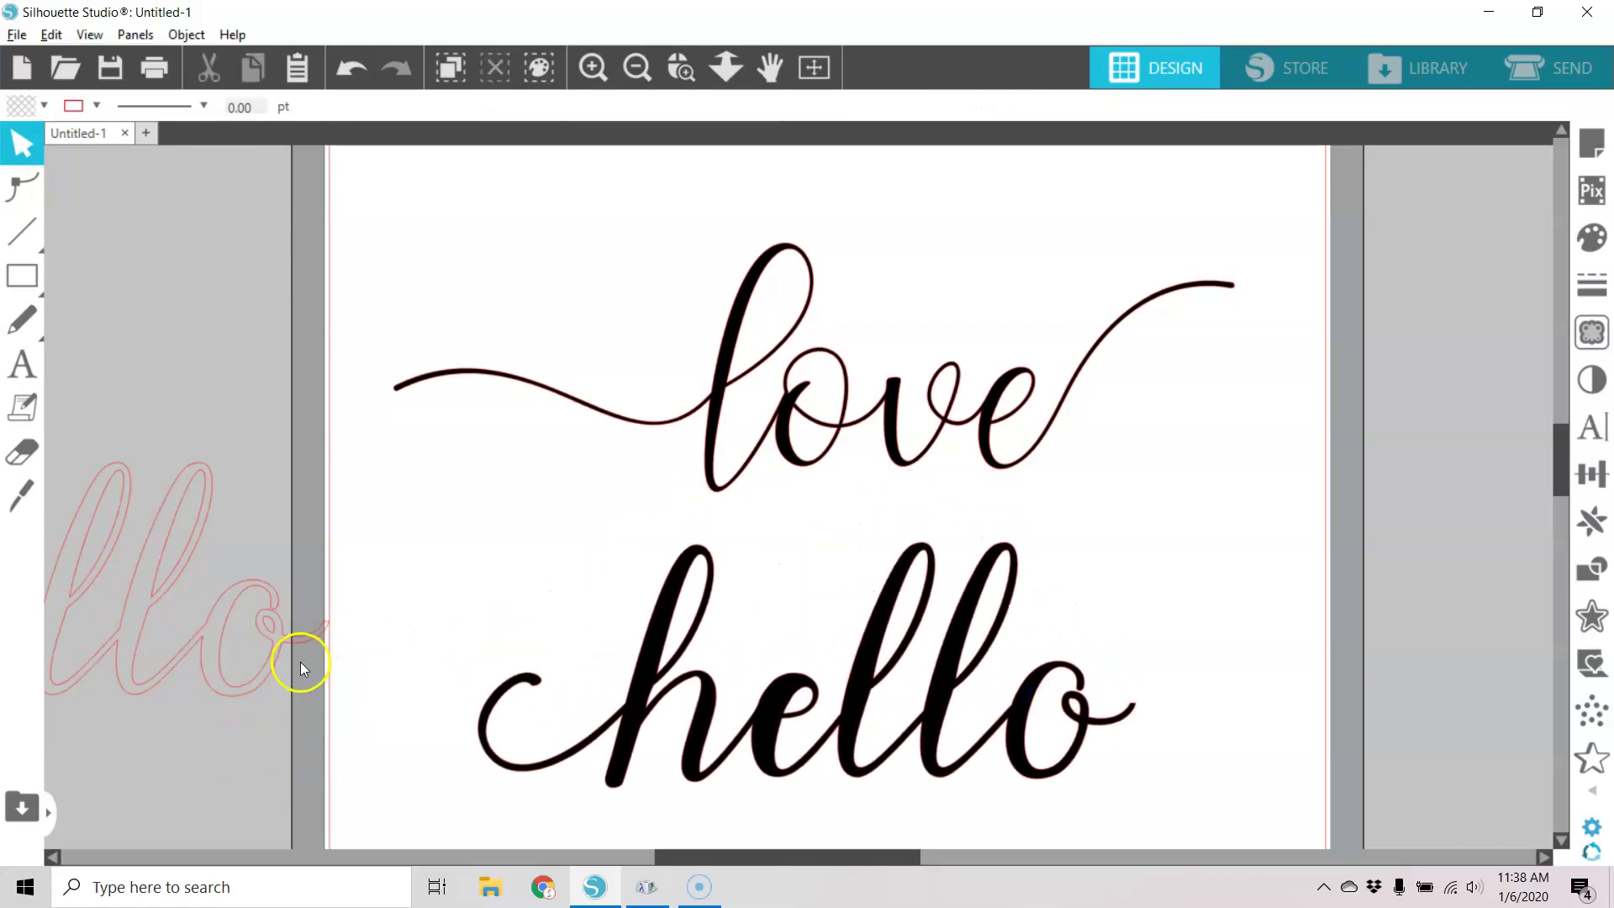
pyautogui.click(259, 673)
pyautogui.press('Delete')
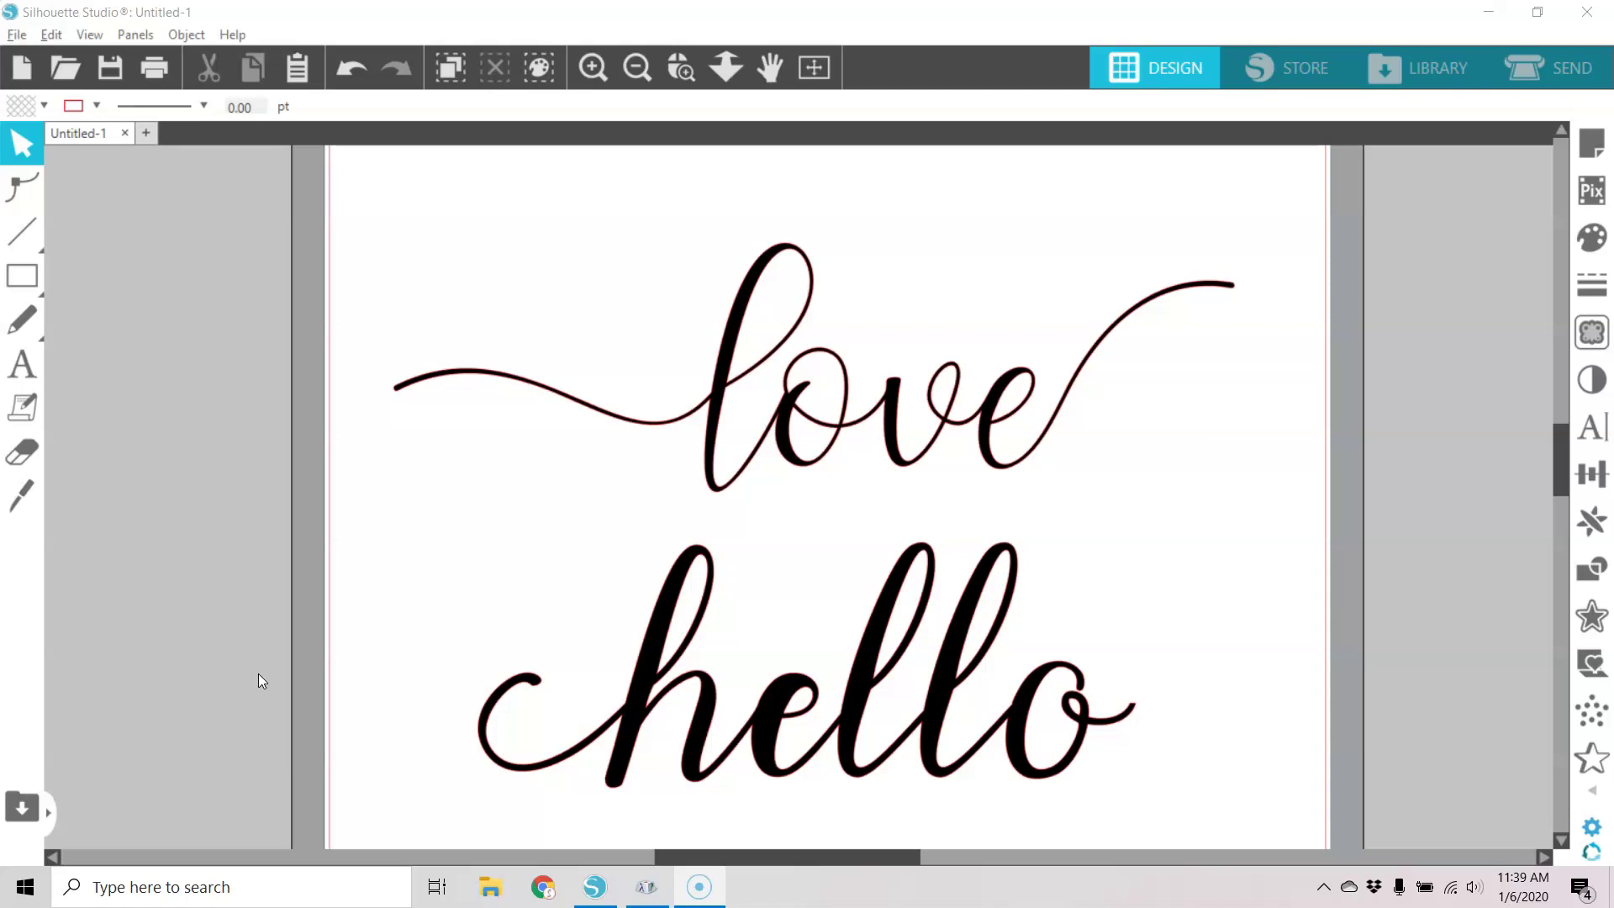
pyautogui.click(268, 677)
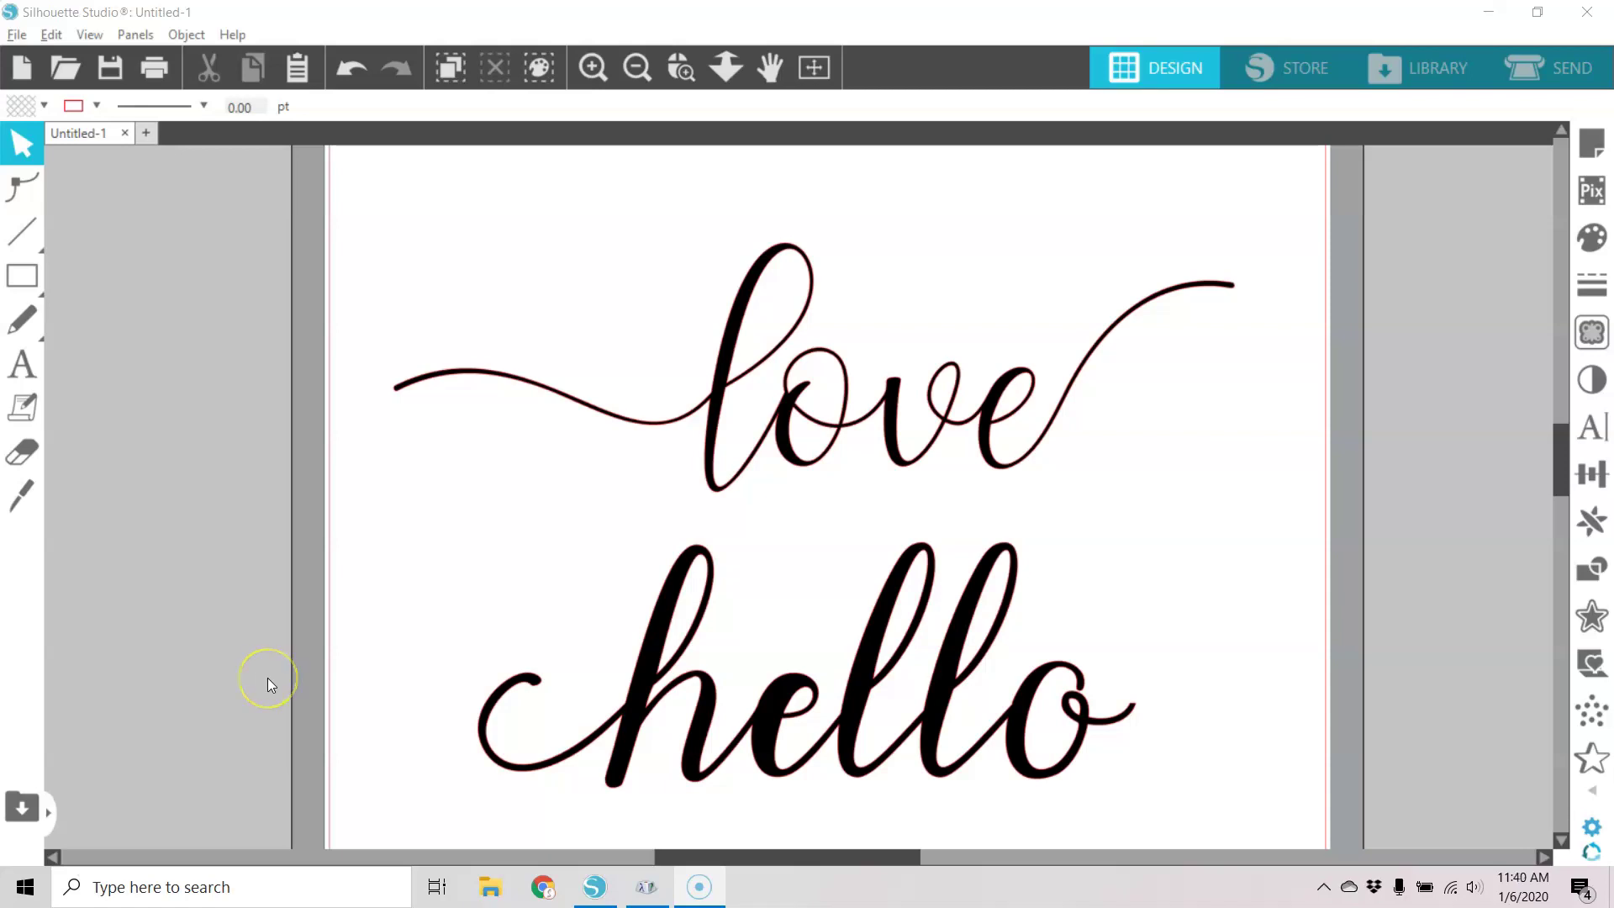